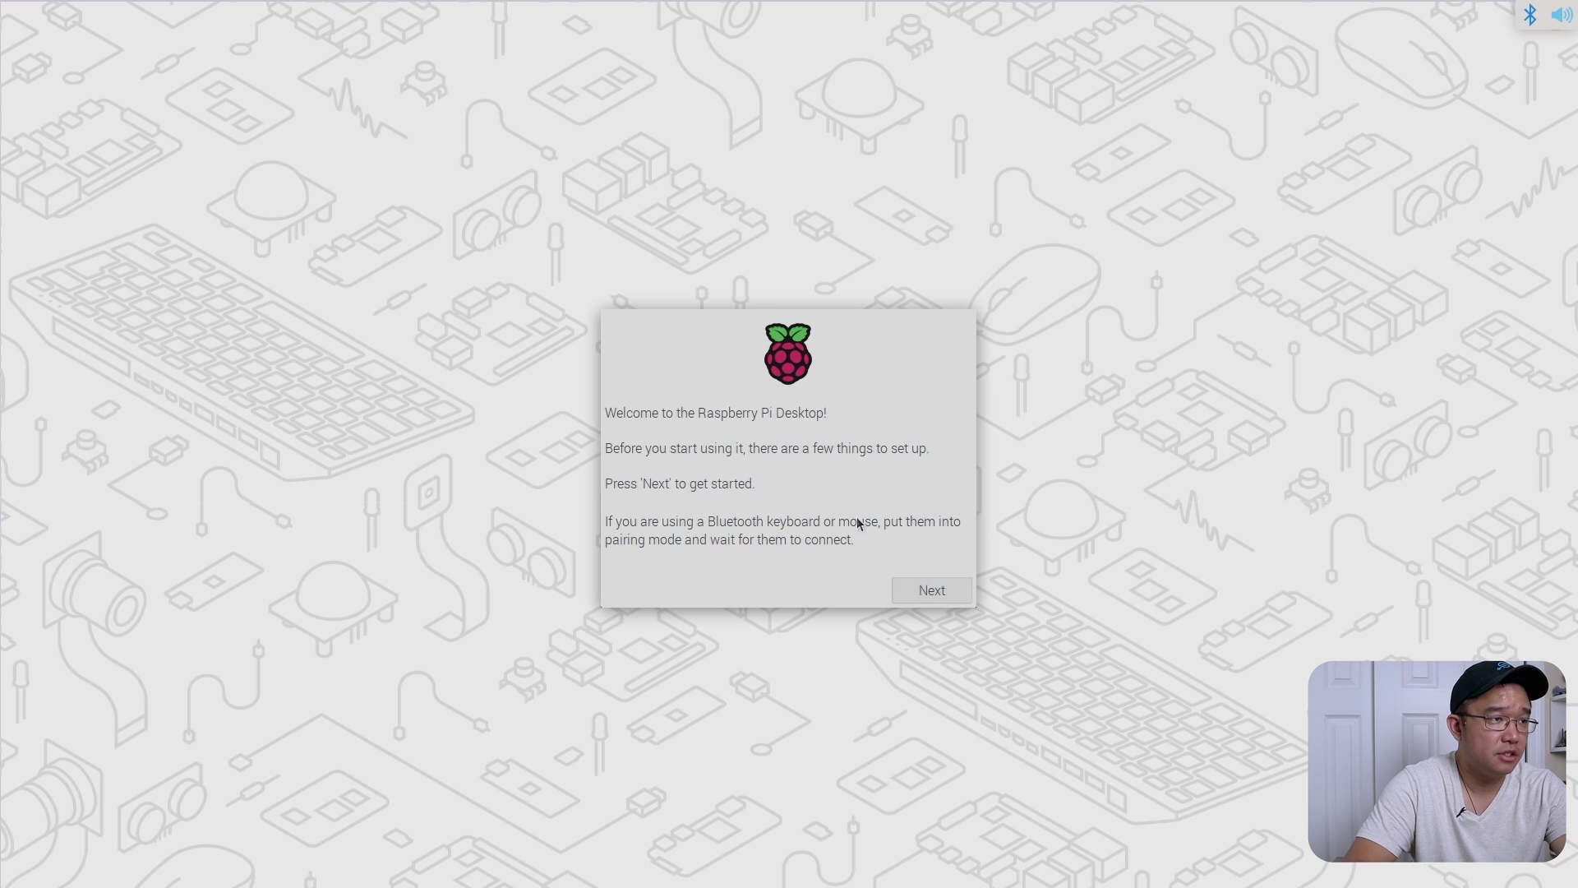
- Keep United States, American English and Eastern time, ticking Use US keyboard and Use English language
click(919, 588)
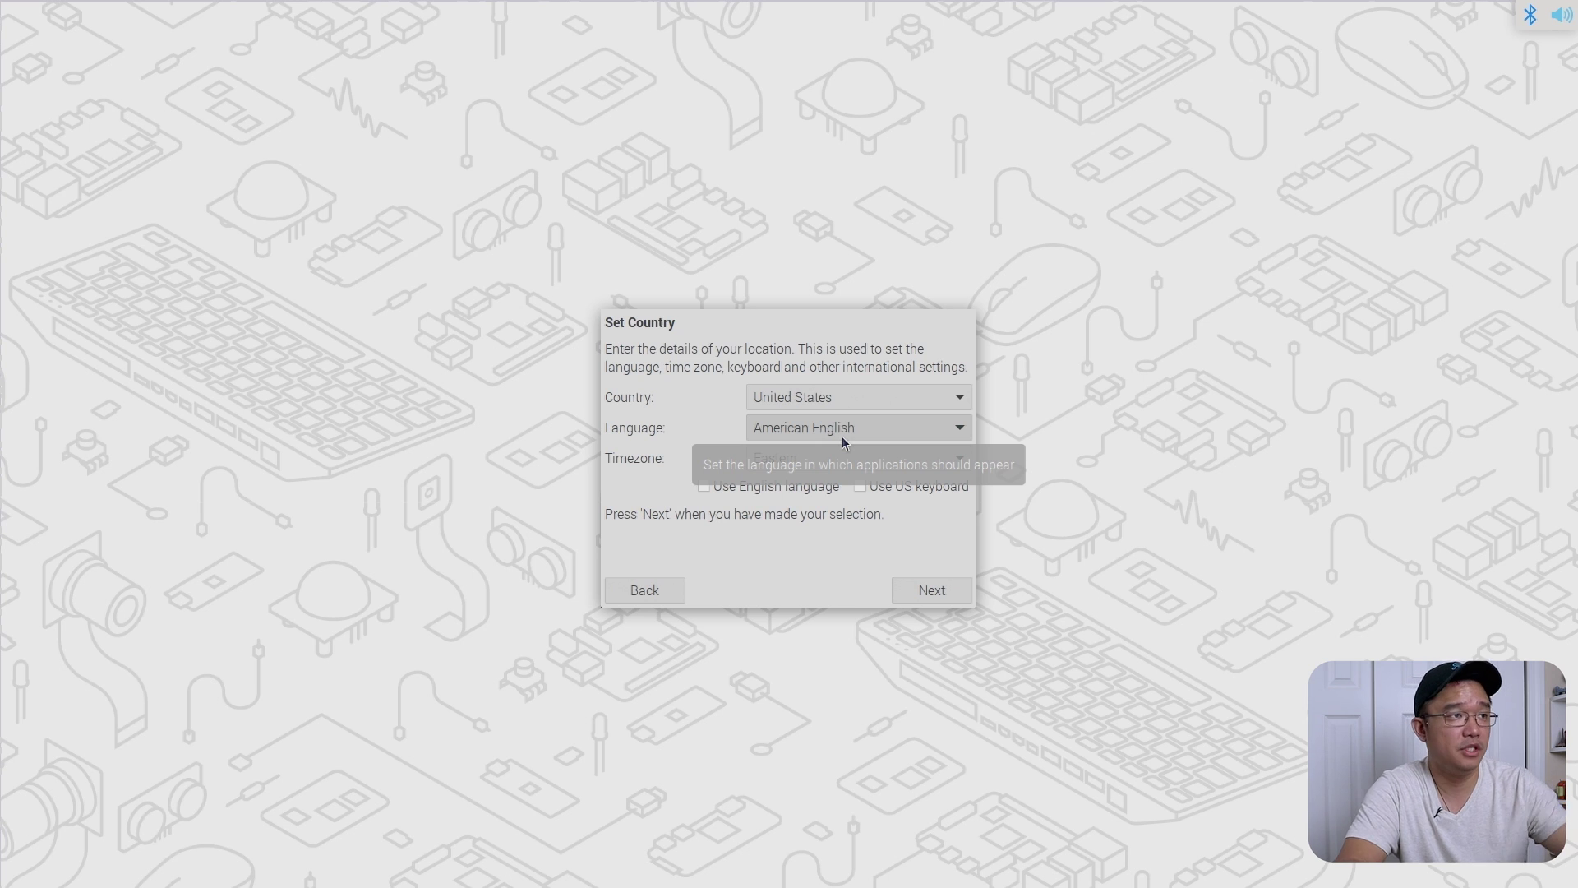
click(861, 486)
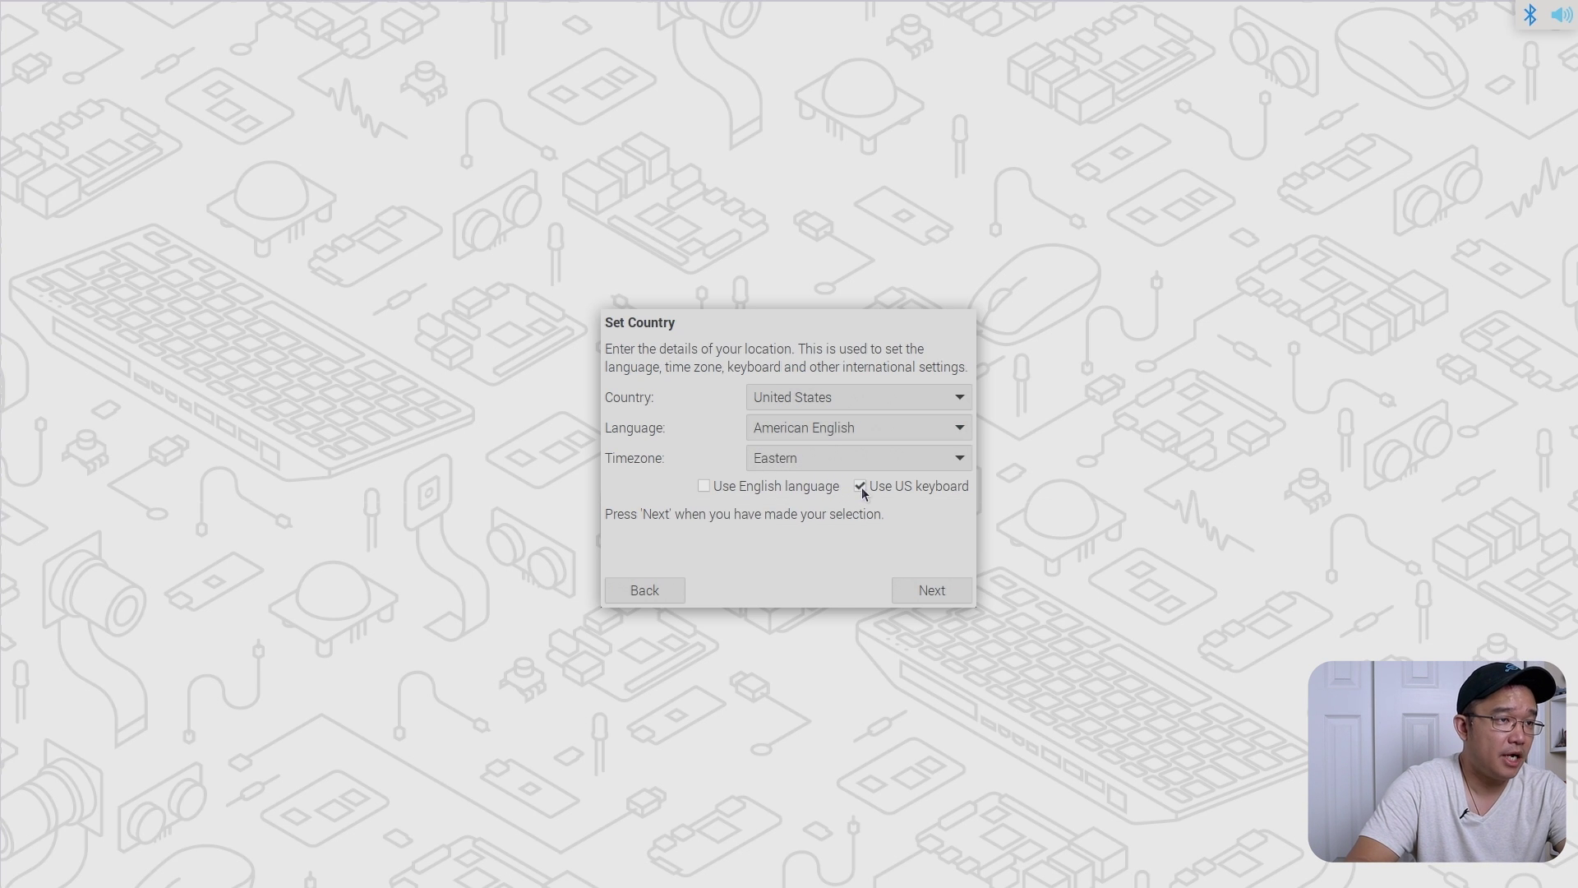
click(776, 487)
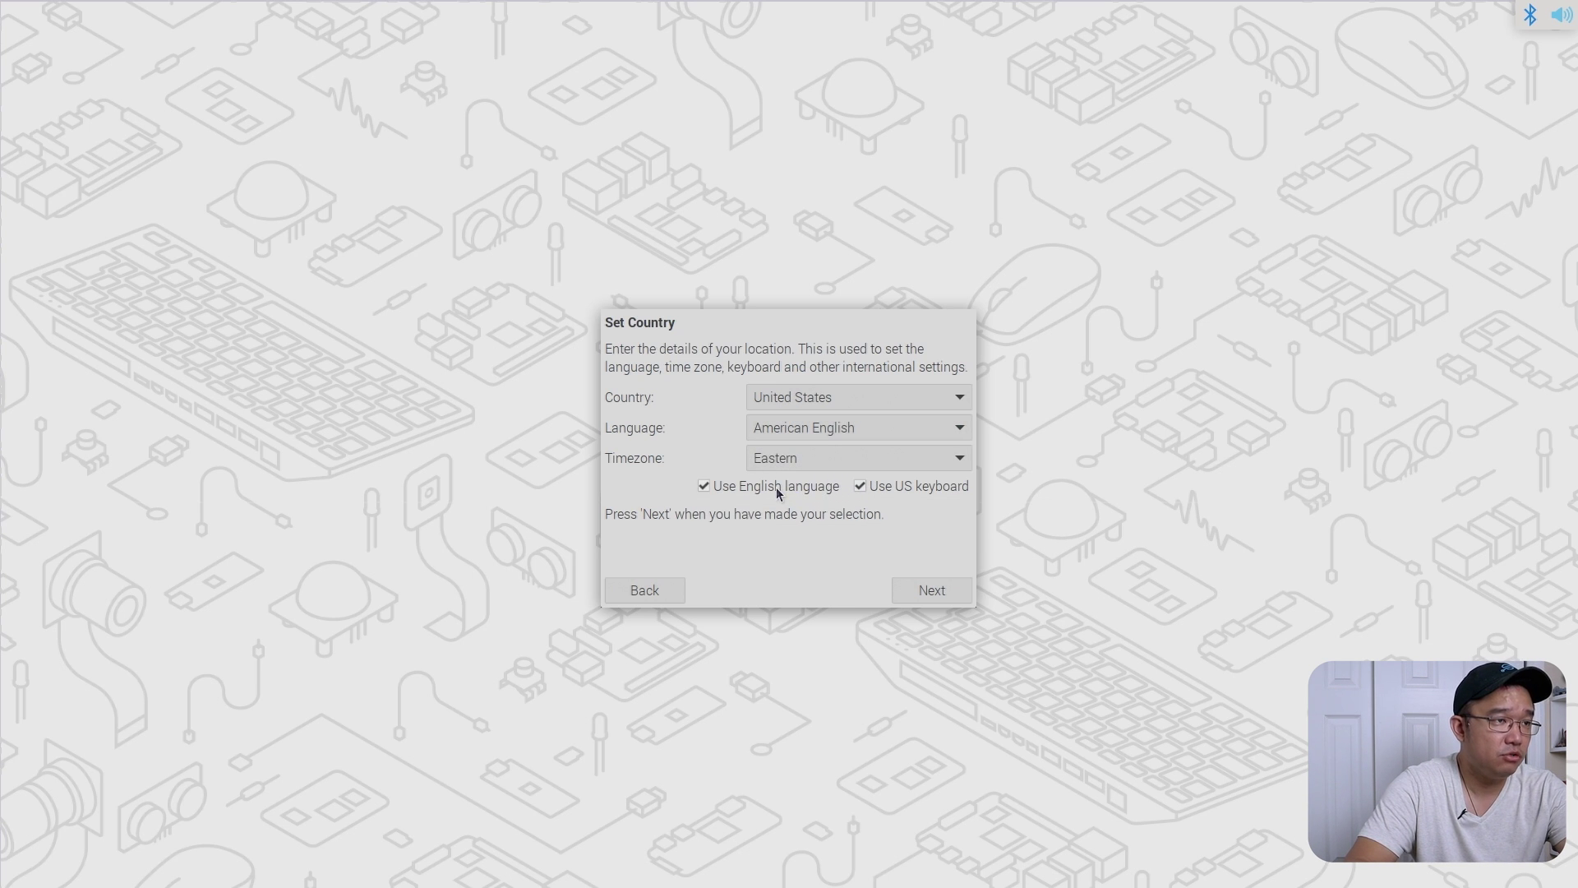
click(933, 590)
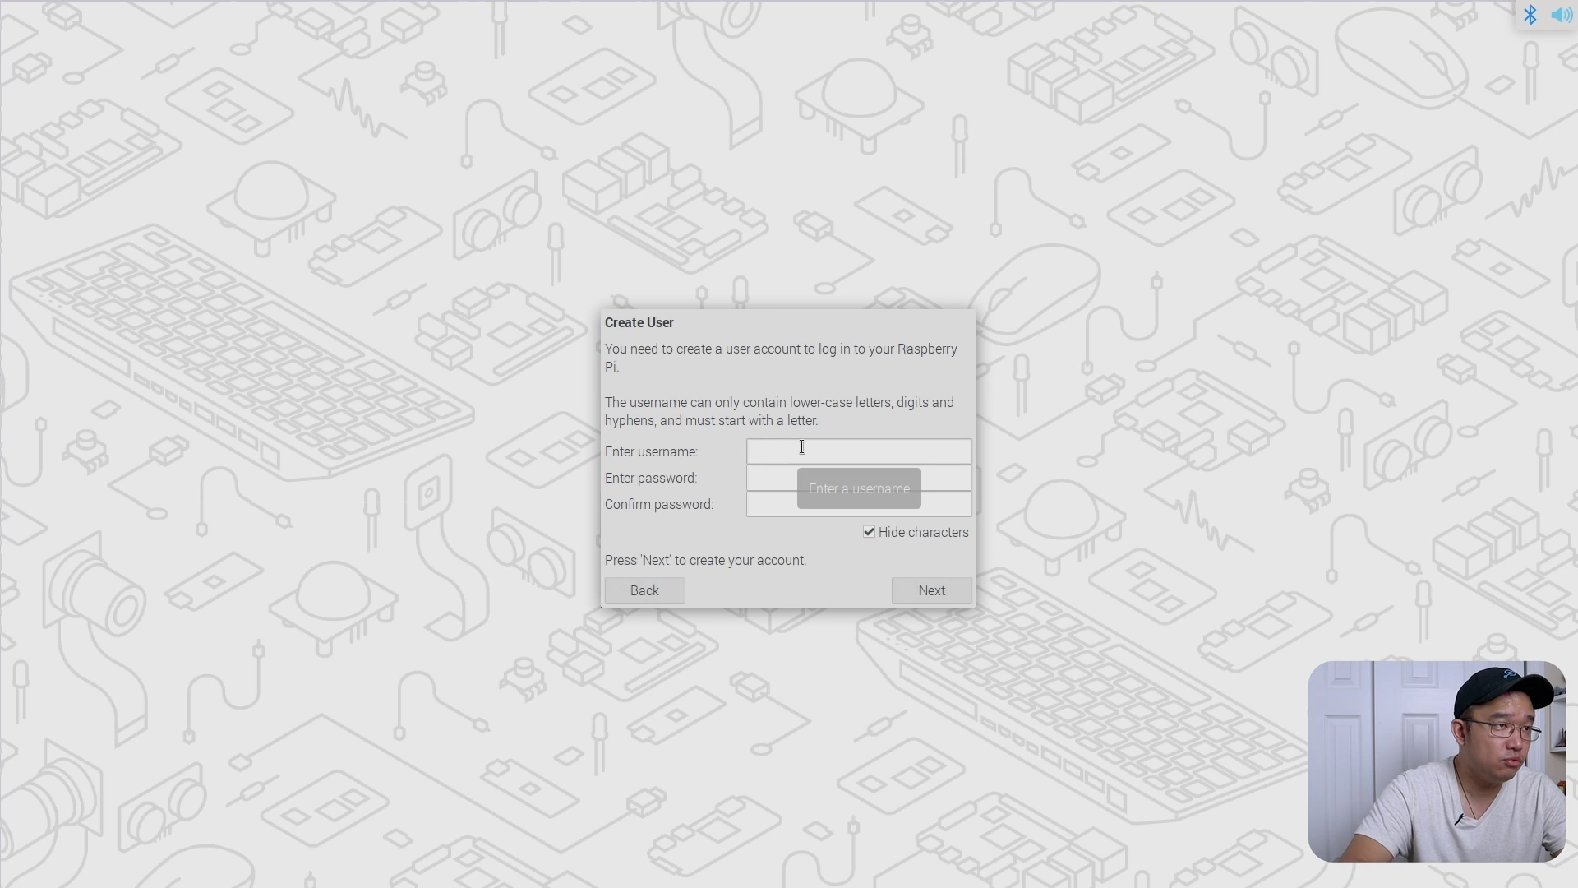
- Enter username pi and the default password in both password fields, then submit the account
text(raspberry)
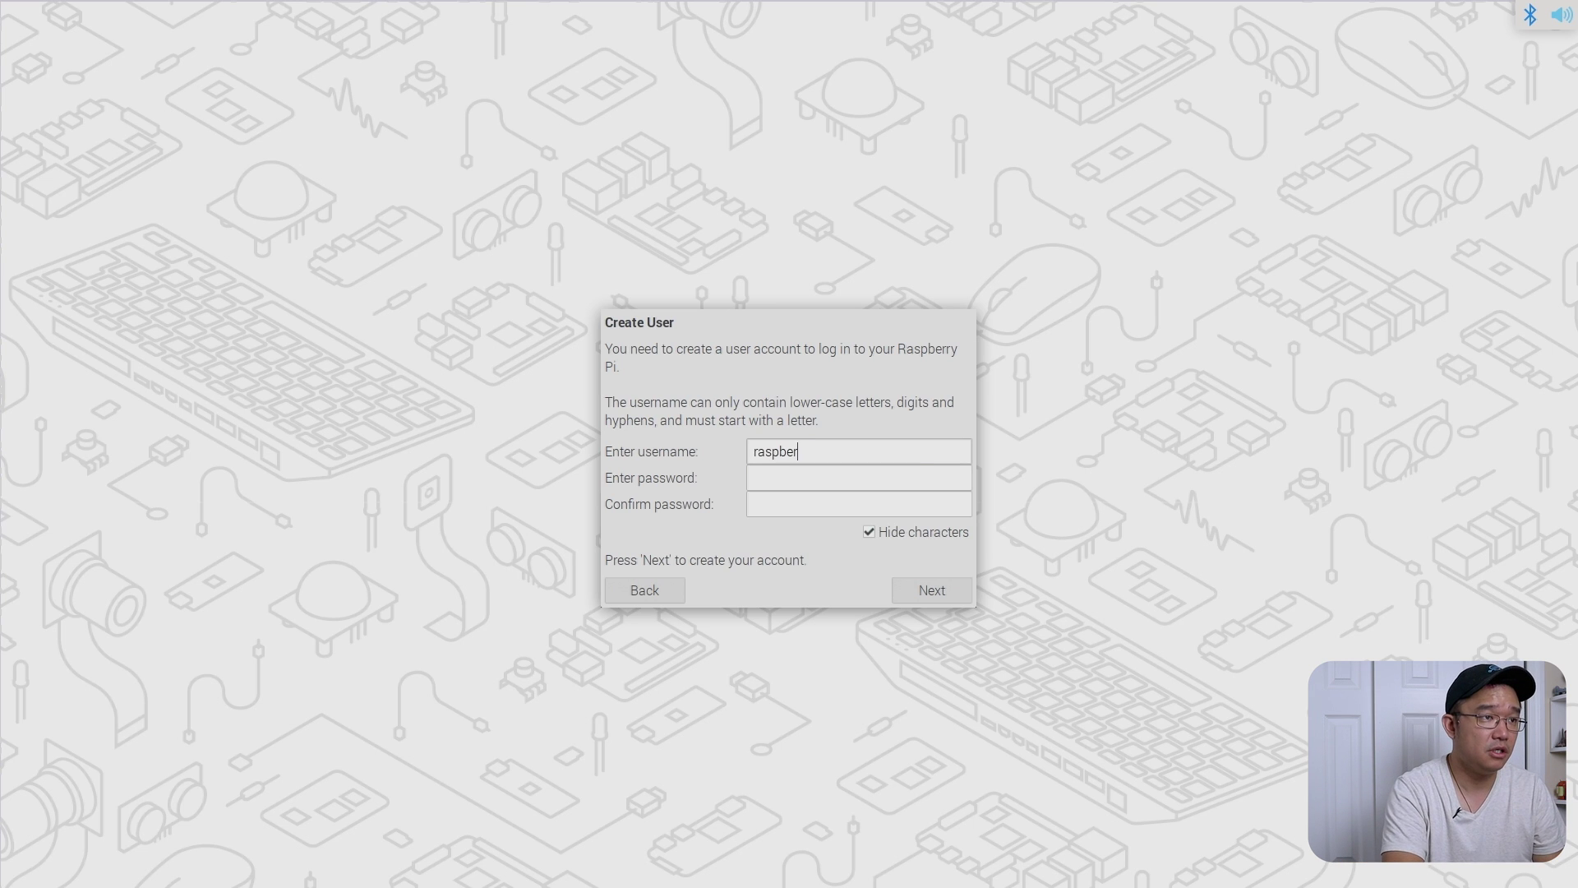
key(Tab)
double_click(802, 446)
text(pi)
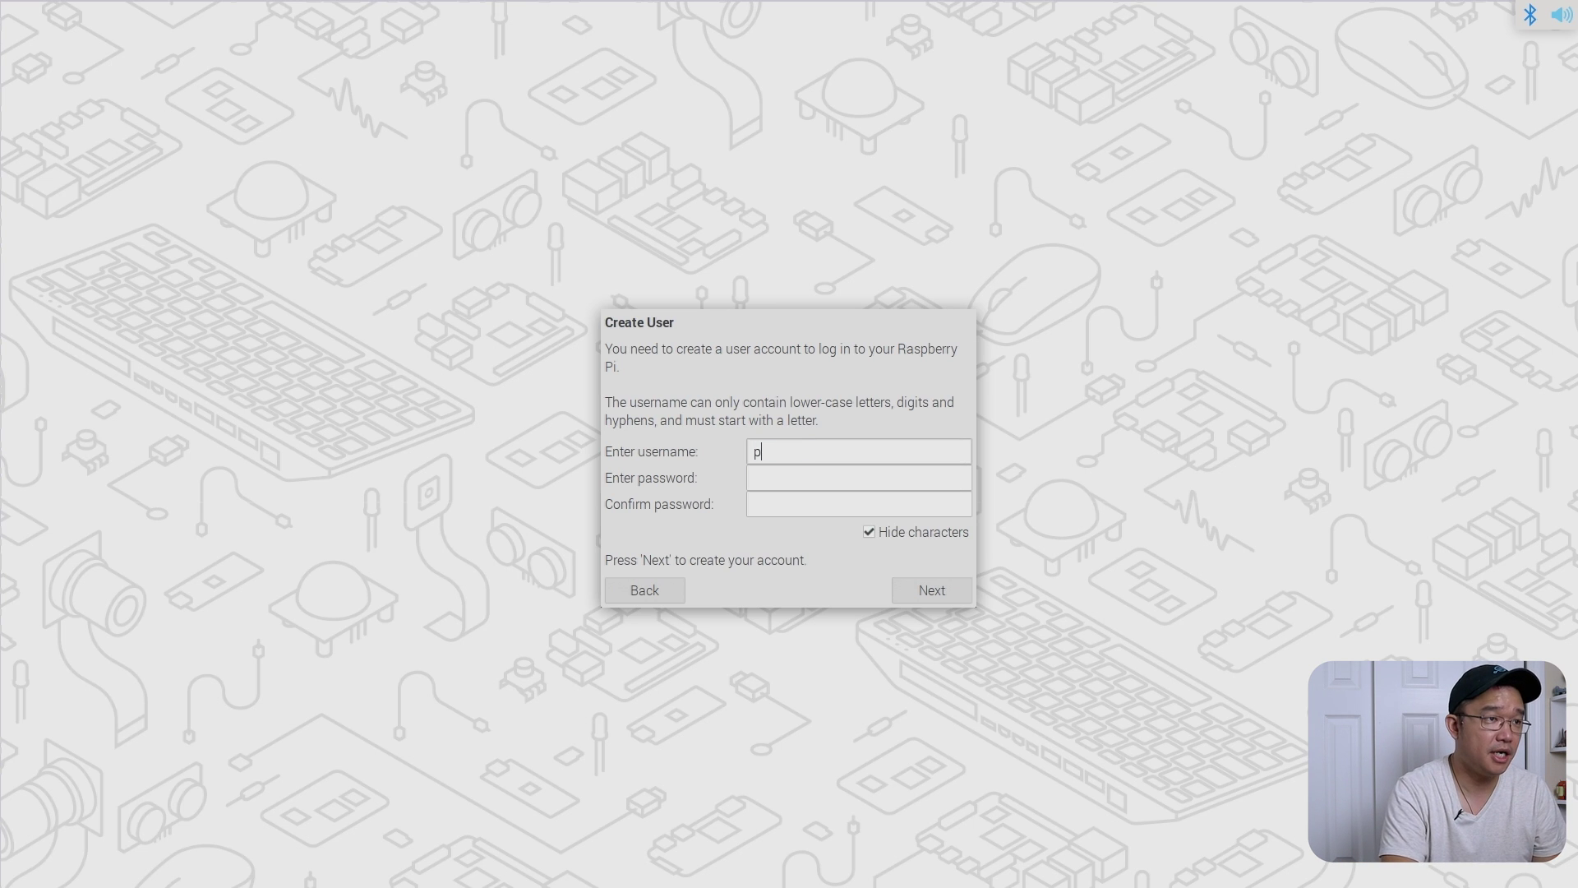
key(Tab)
text(r)
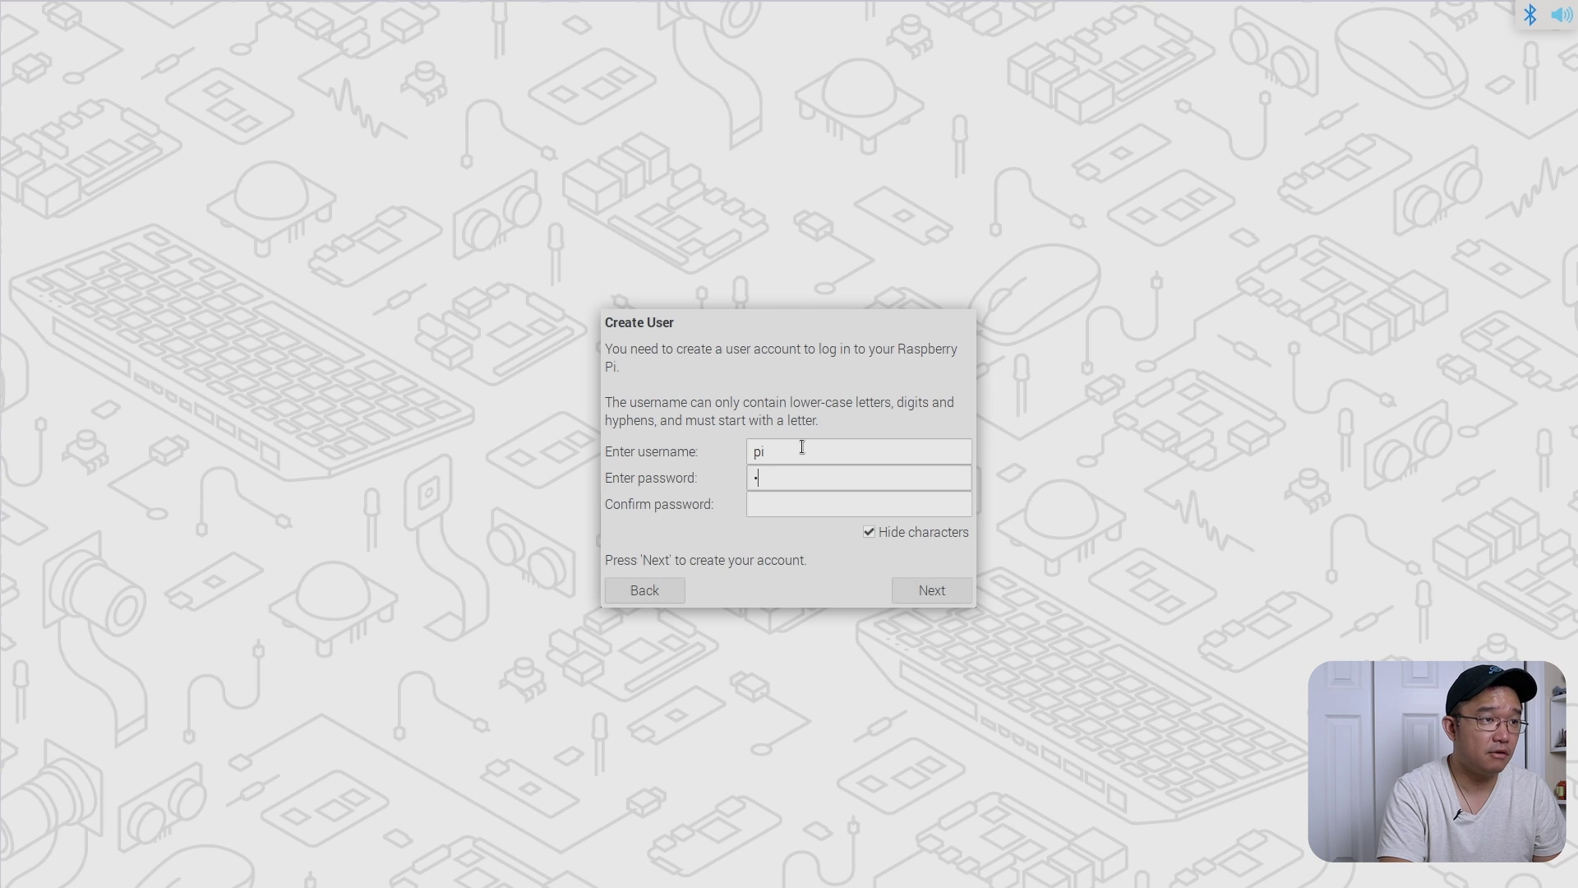
text(aspberry)
key(Tab)
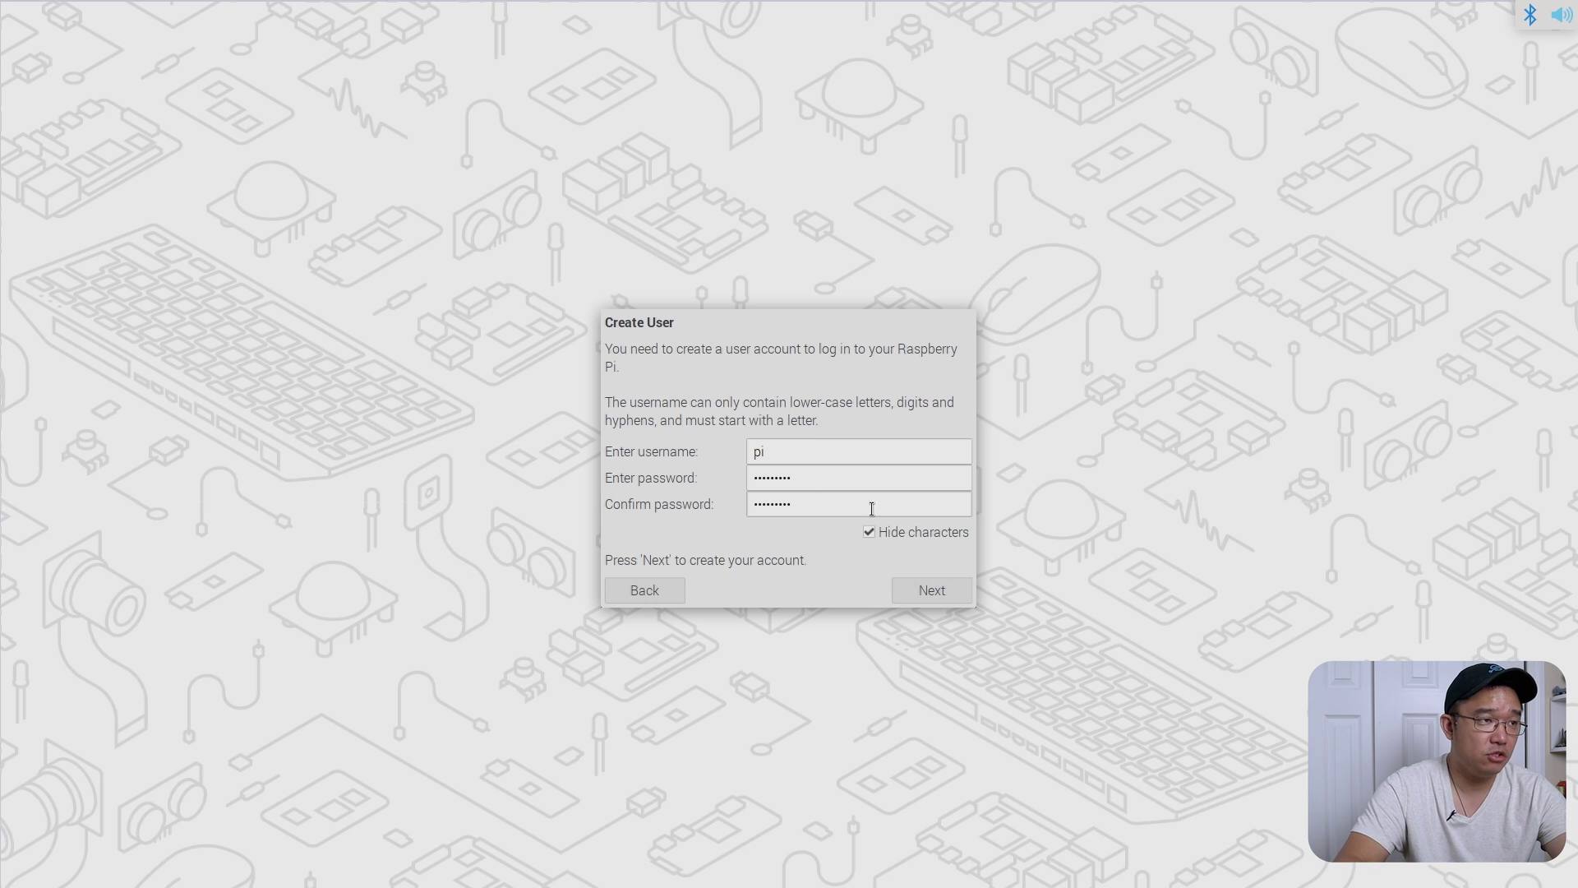
click(925, 598)
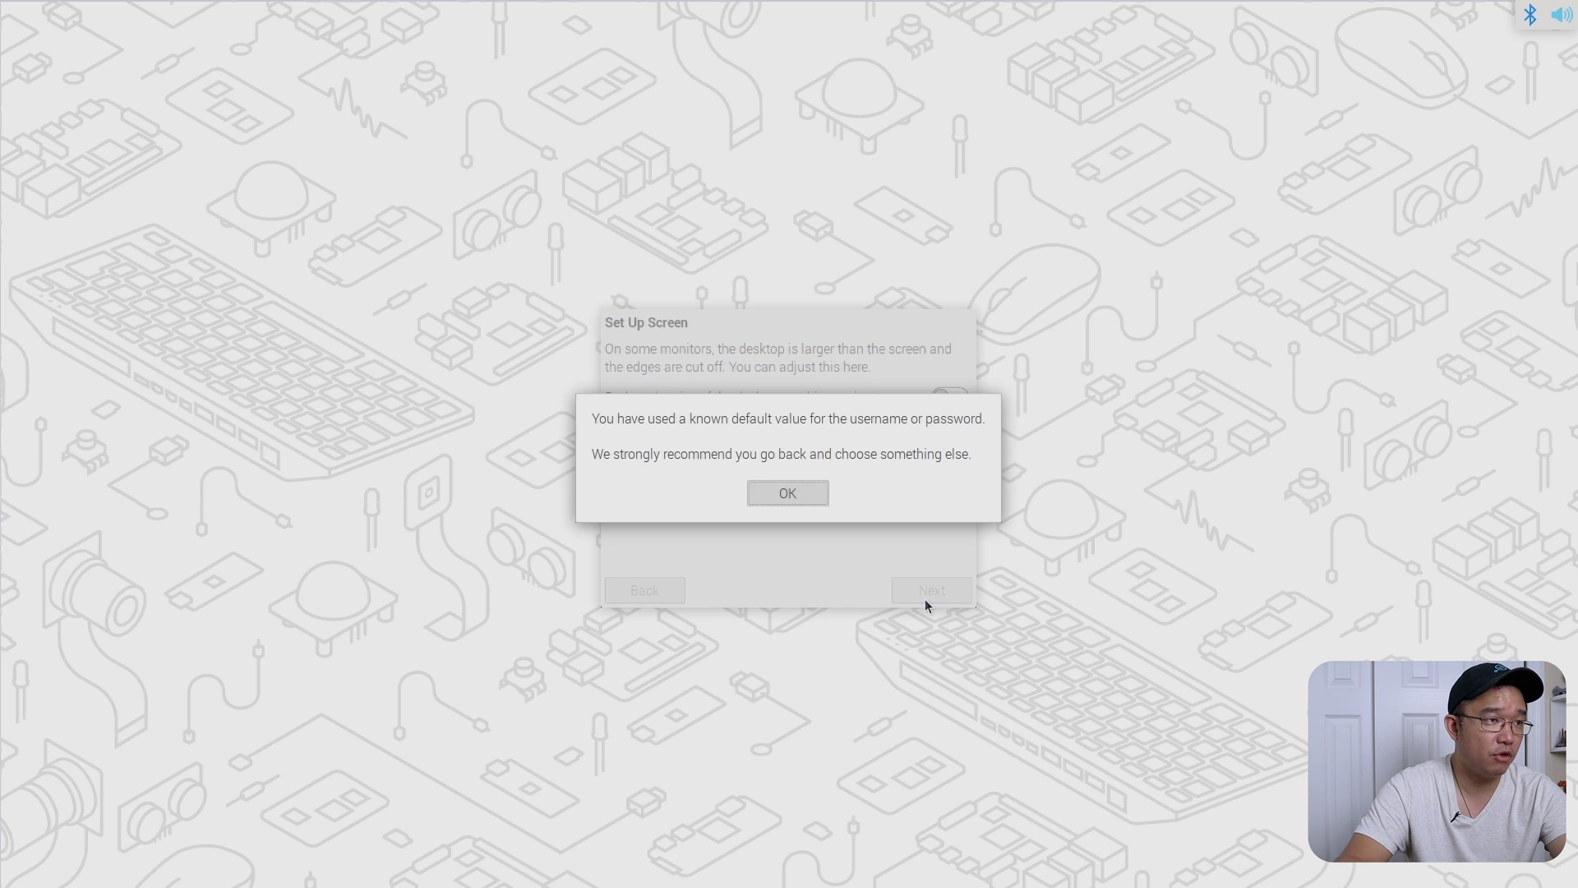
- Dismiss the credentials warning, keep the screen size, and skip Wi-Fi and software updates
click(788, 497)
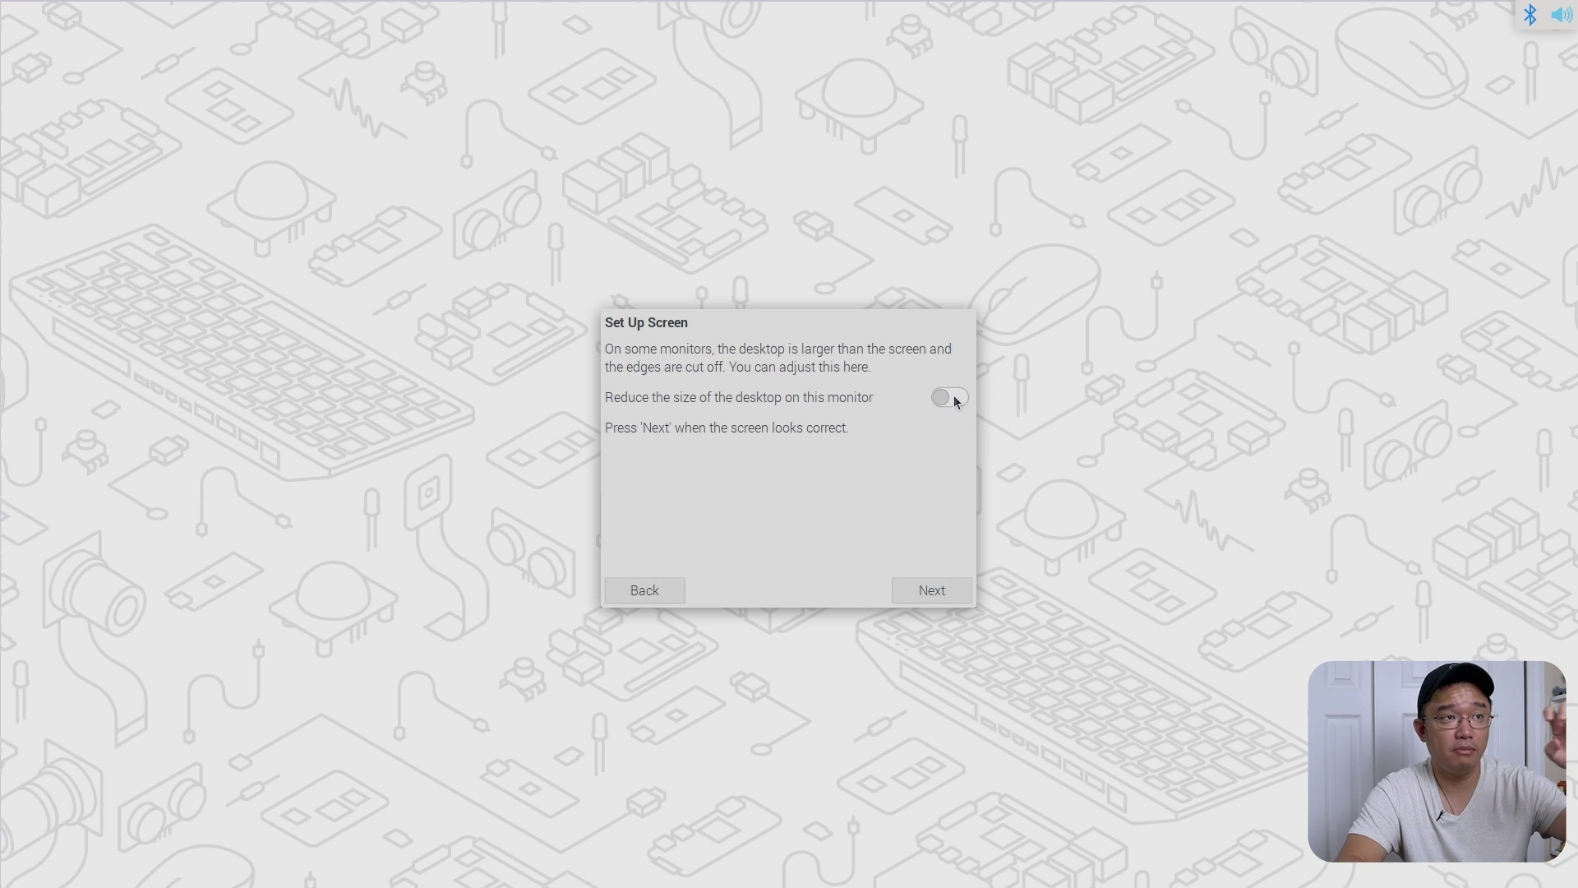
click(935, 592)
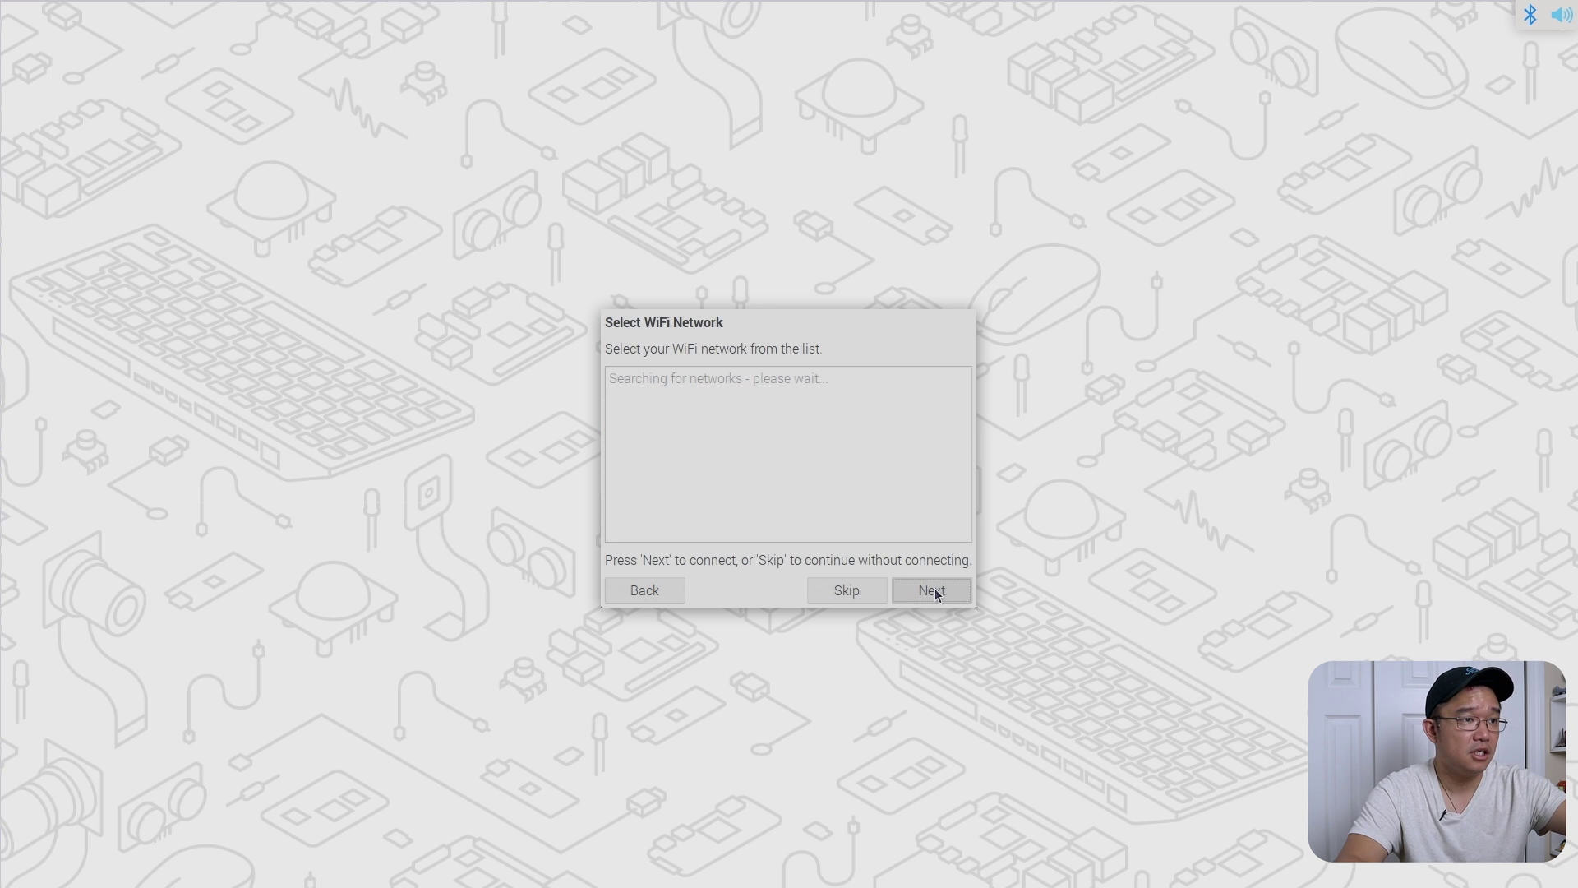
click(865, 595)
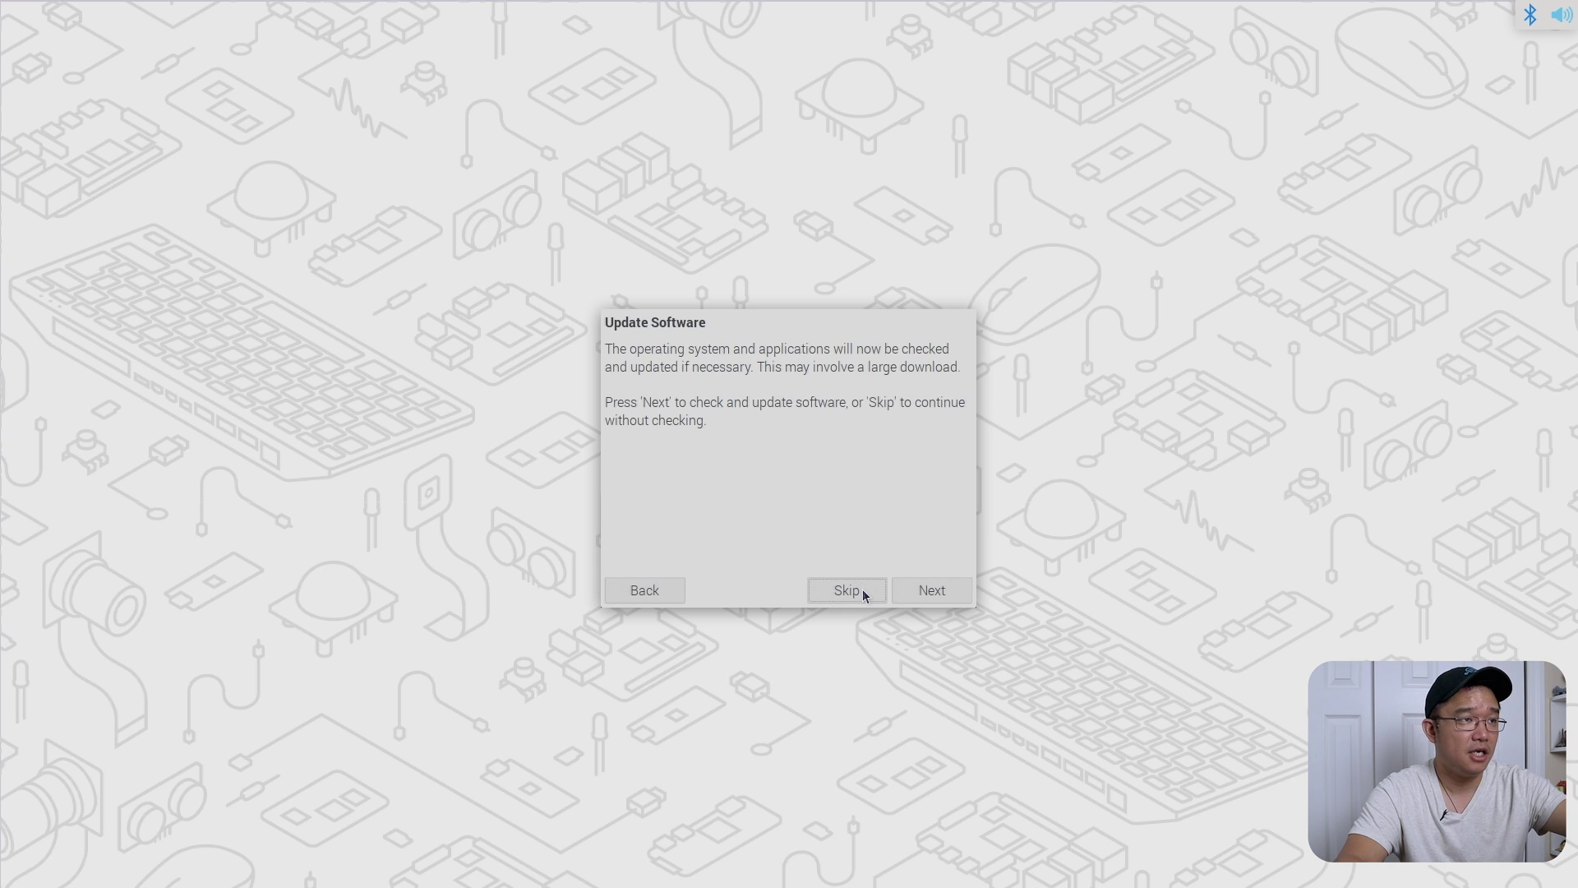
click(865, 595)
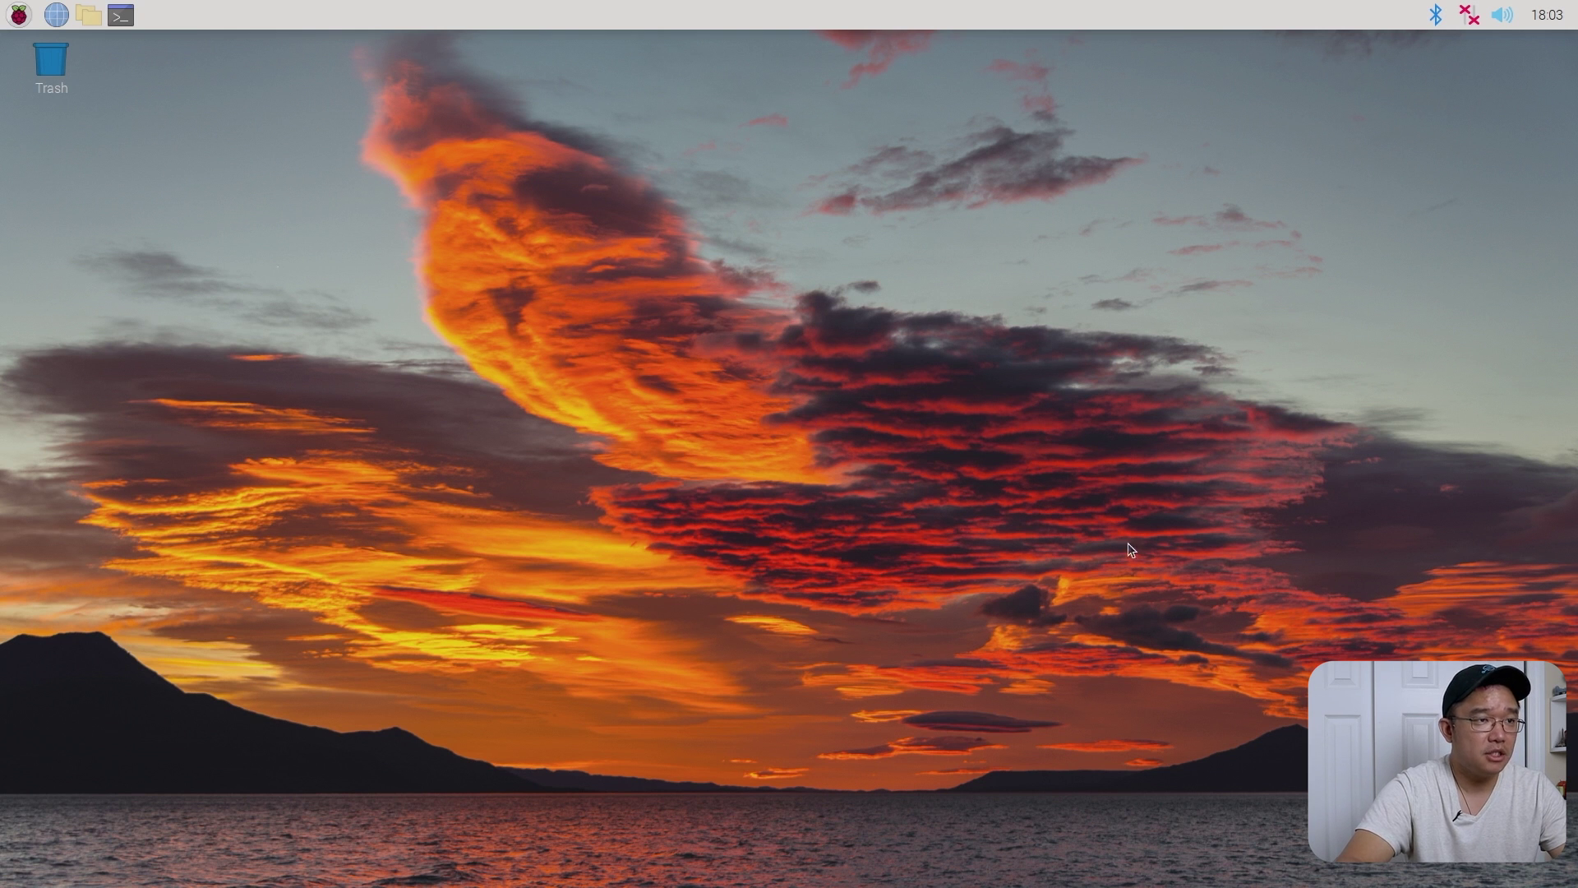
click(17, 26)
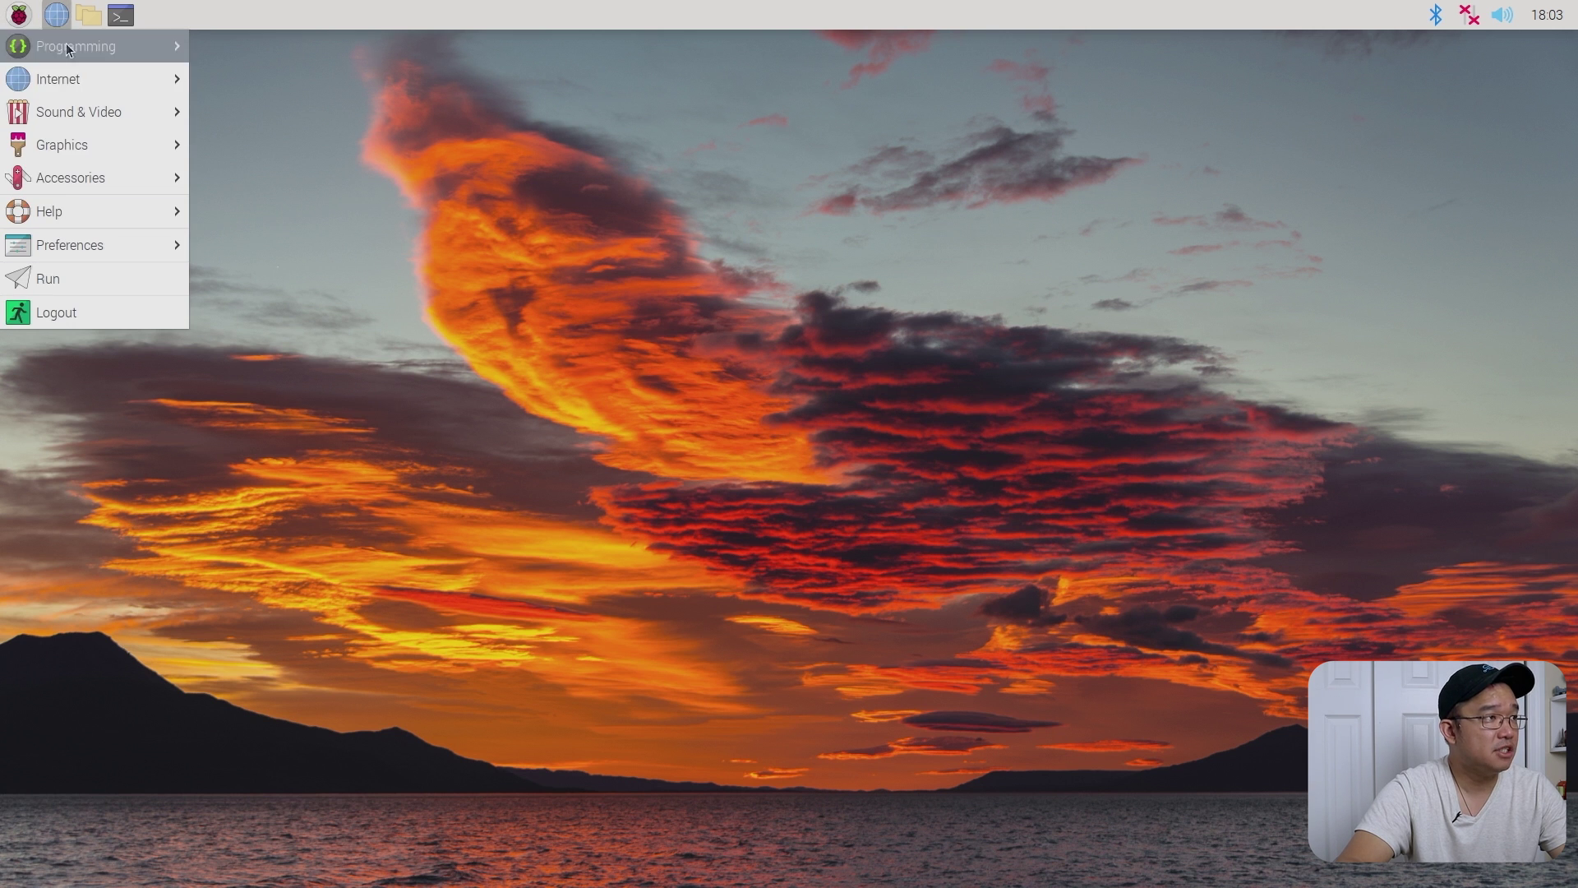
mouse_move(68, 74)
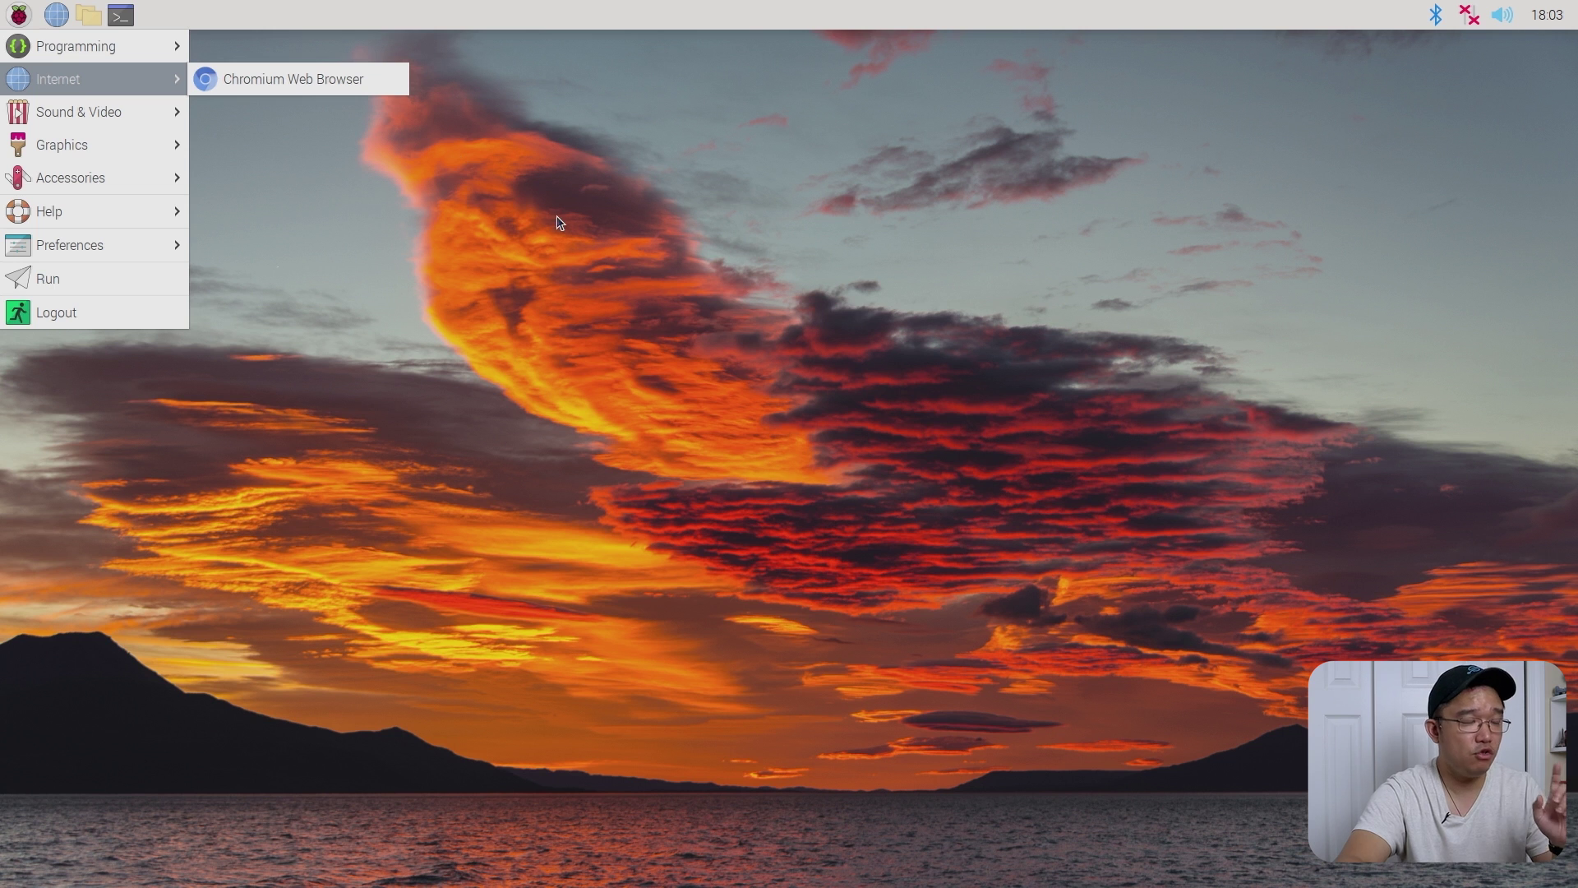
text(chrom)
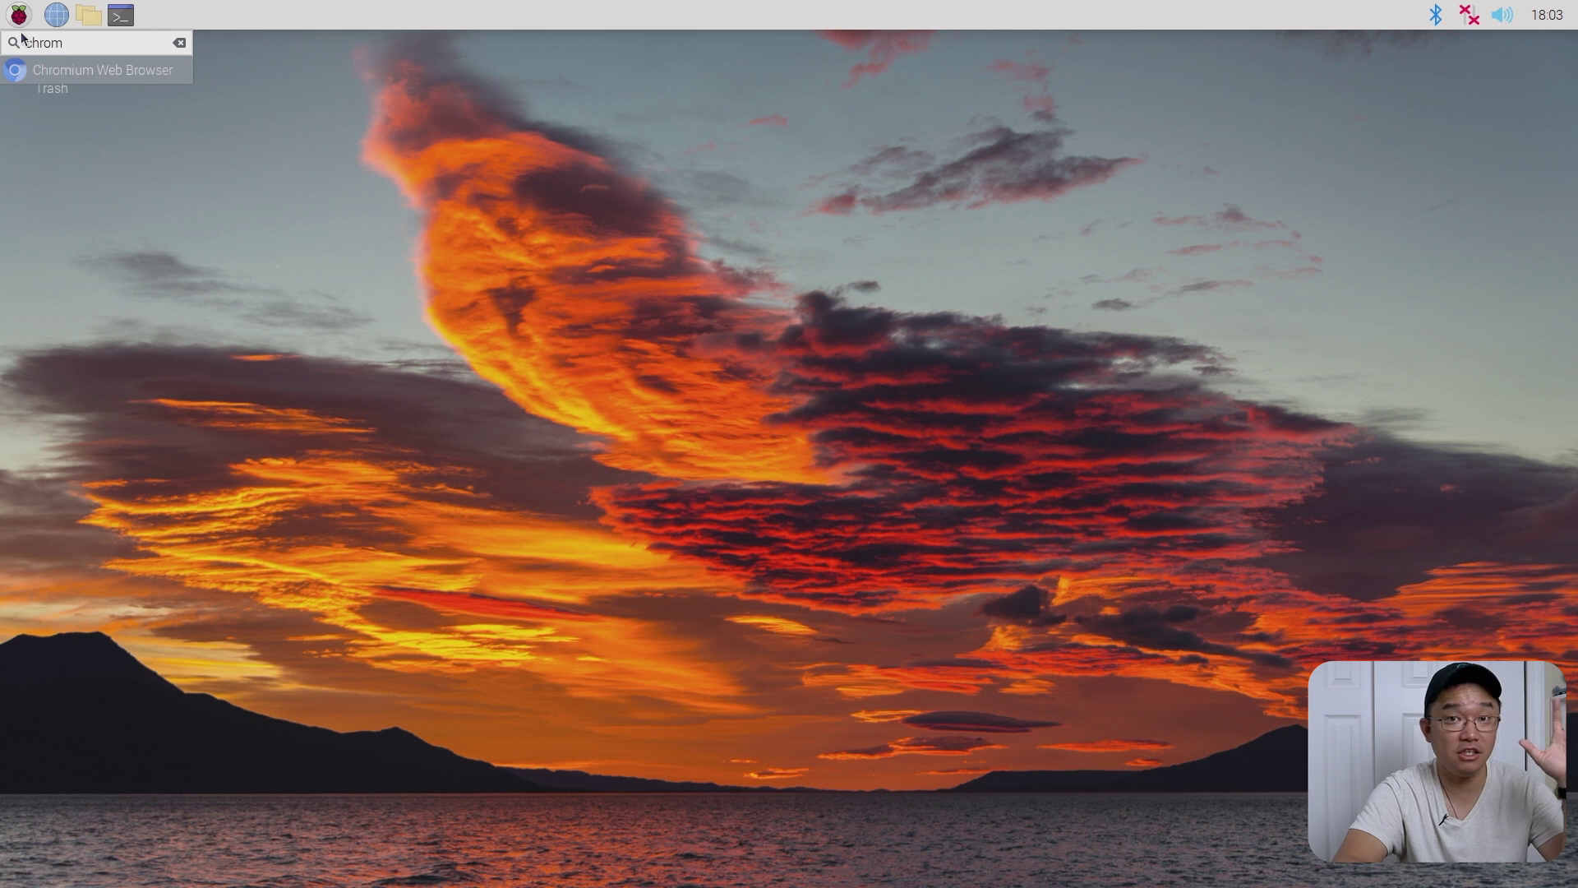
click(5, 16)
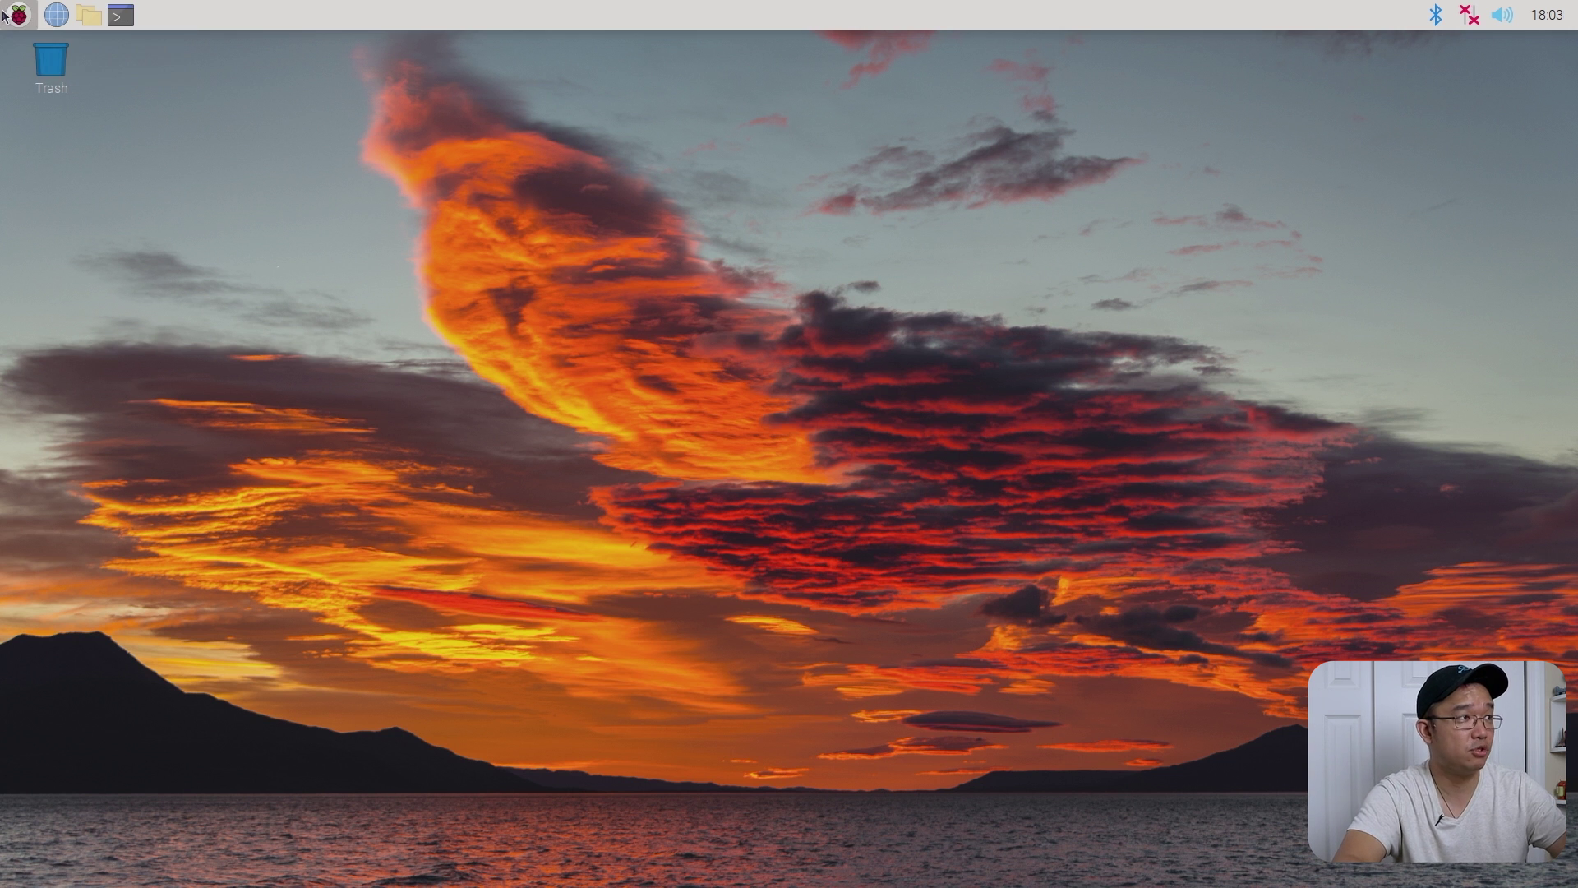
click(5, 16)
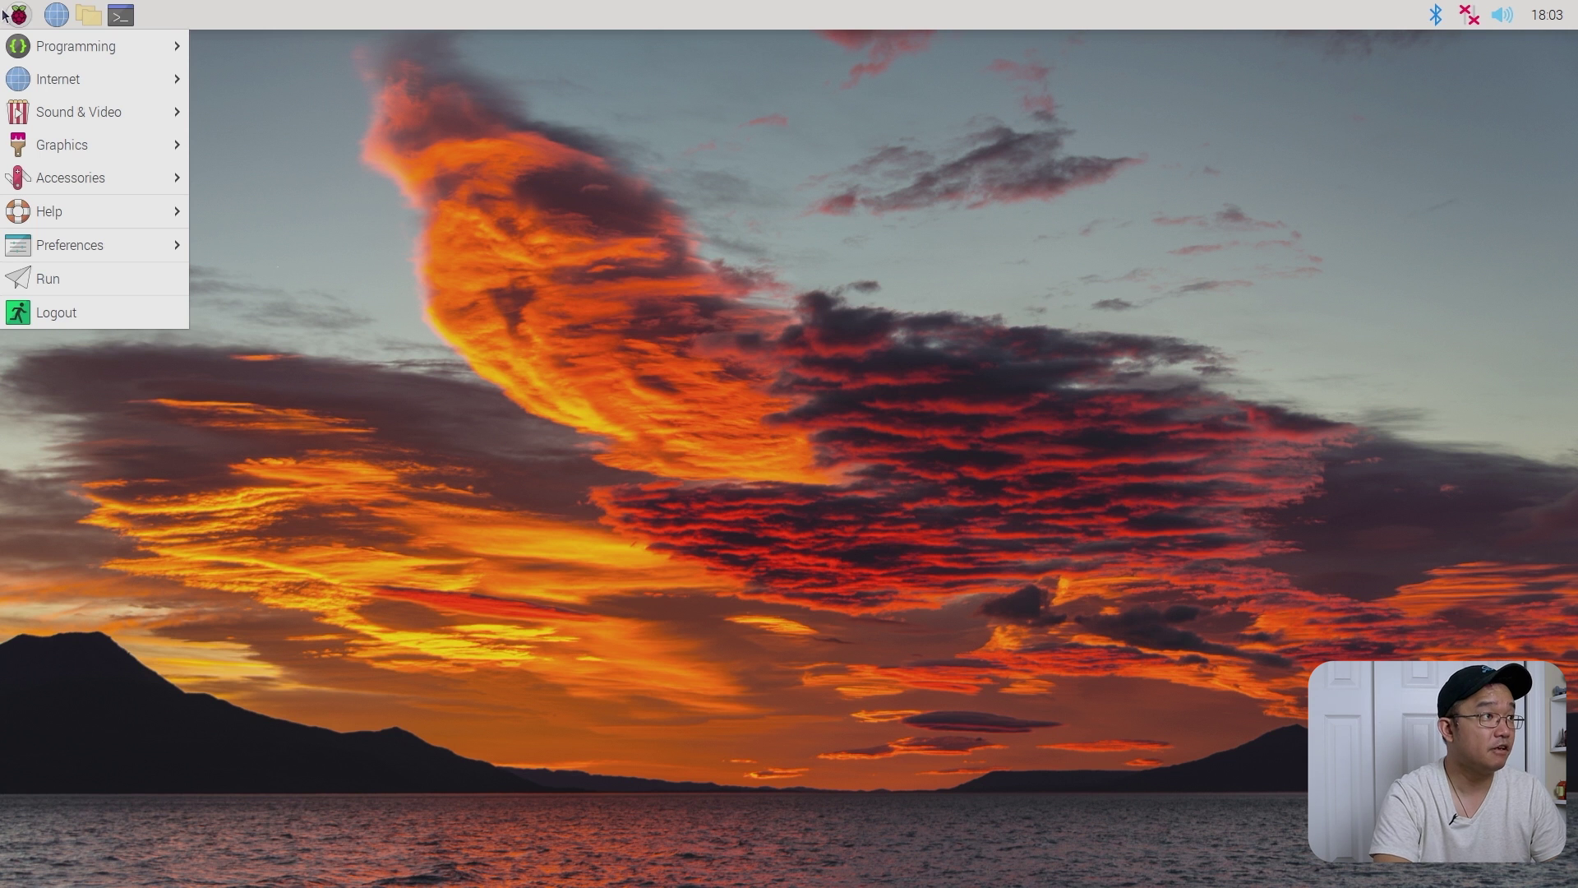
text(vc)
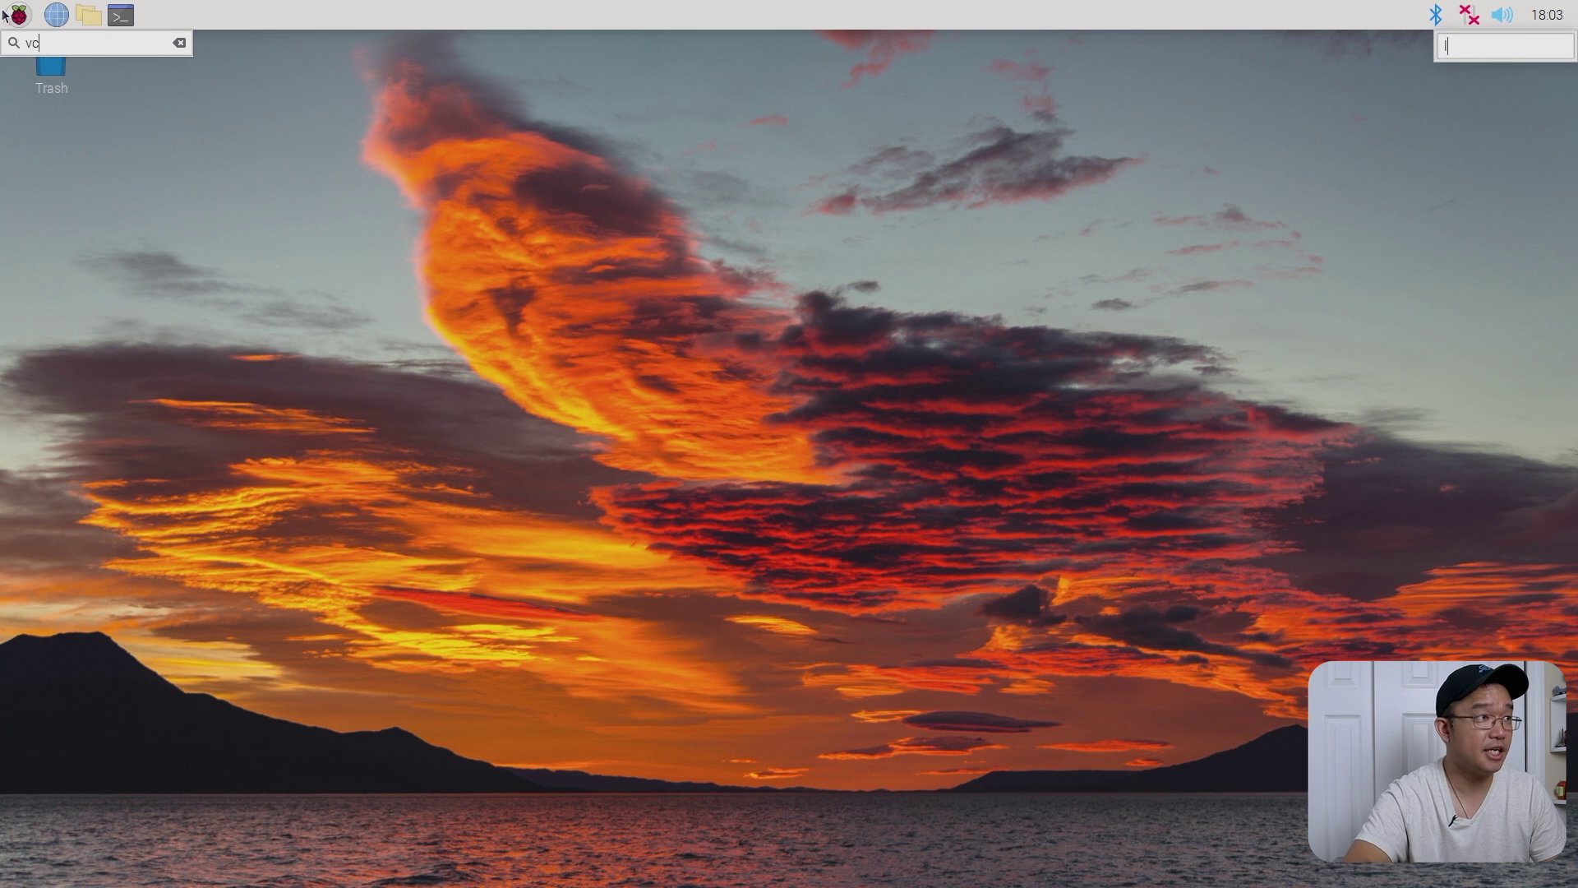
key(BackSpace)
key(BackSpace)
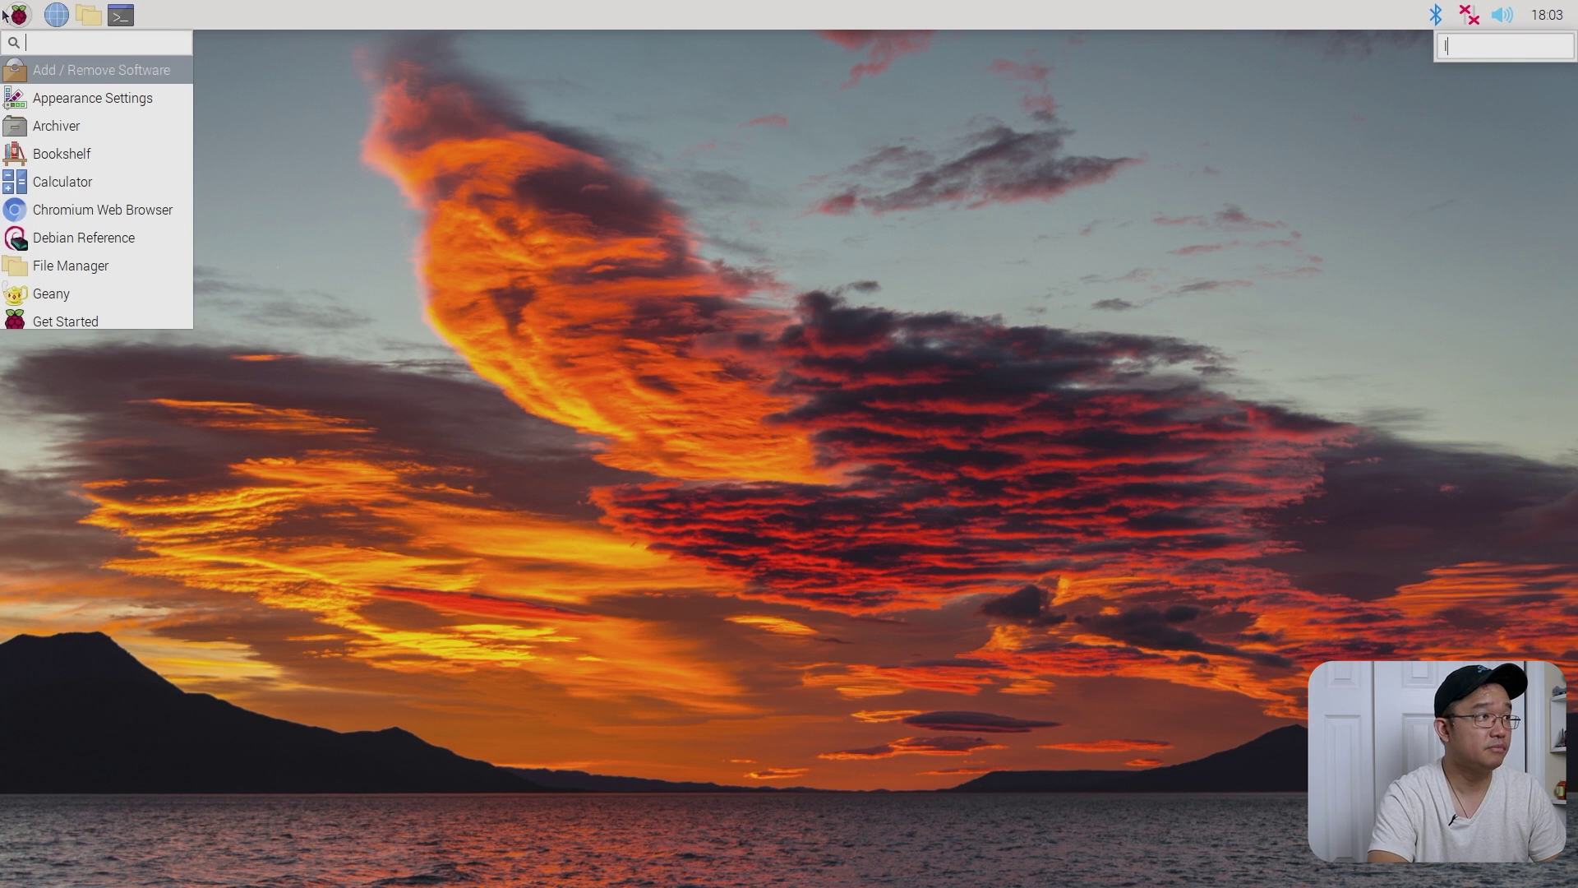
text(sett)
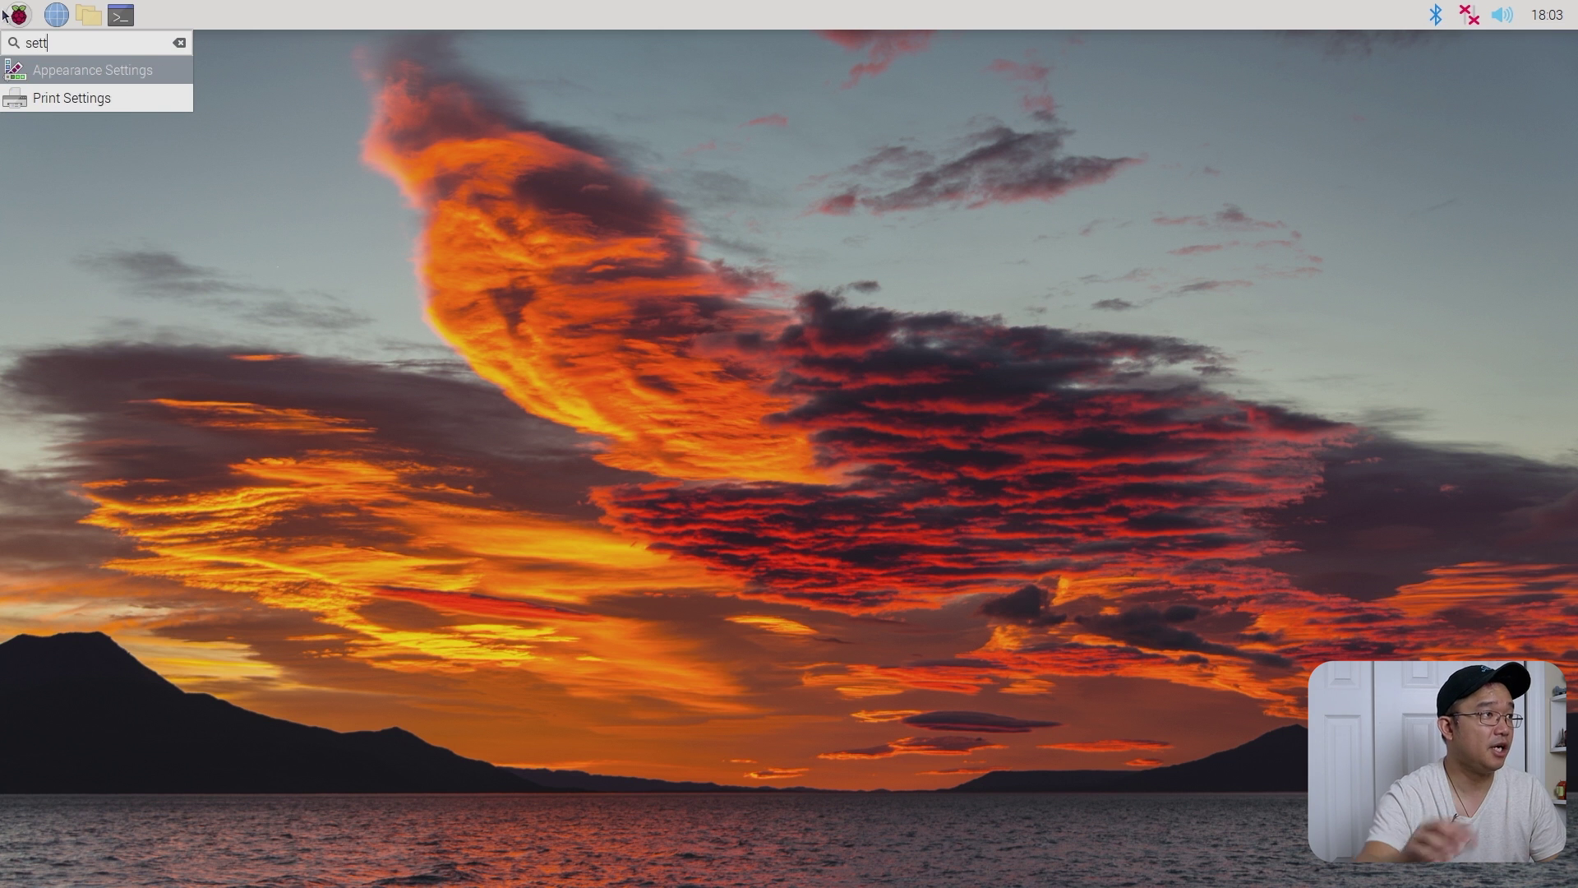
key(Escape)
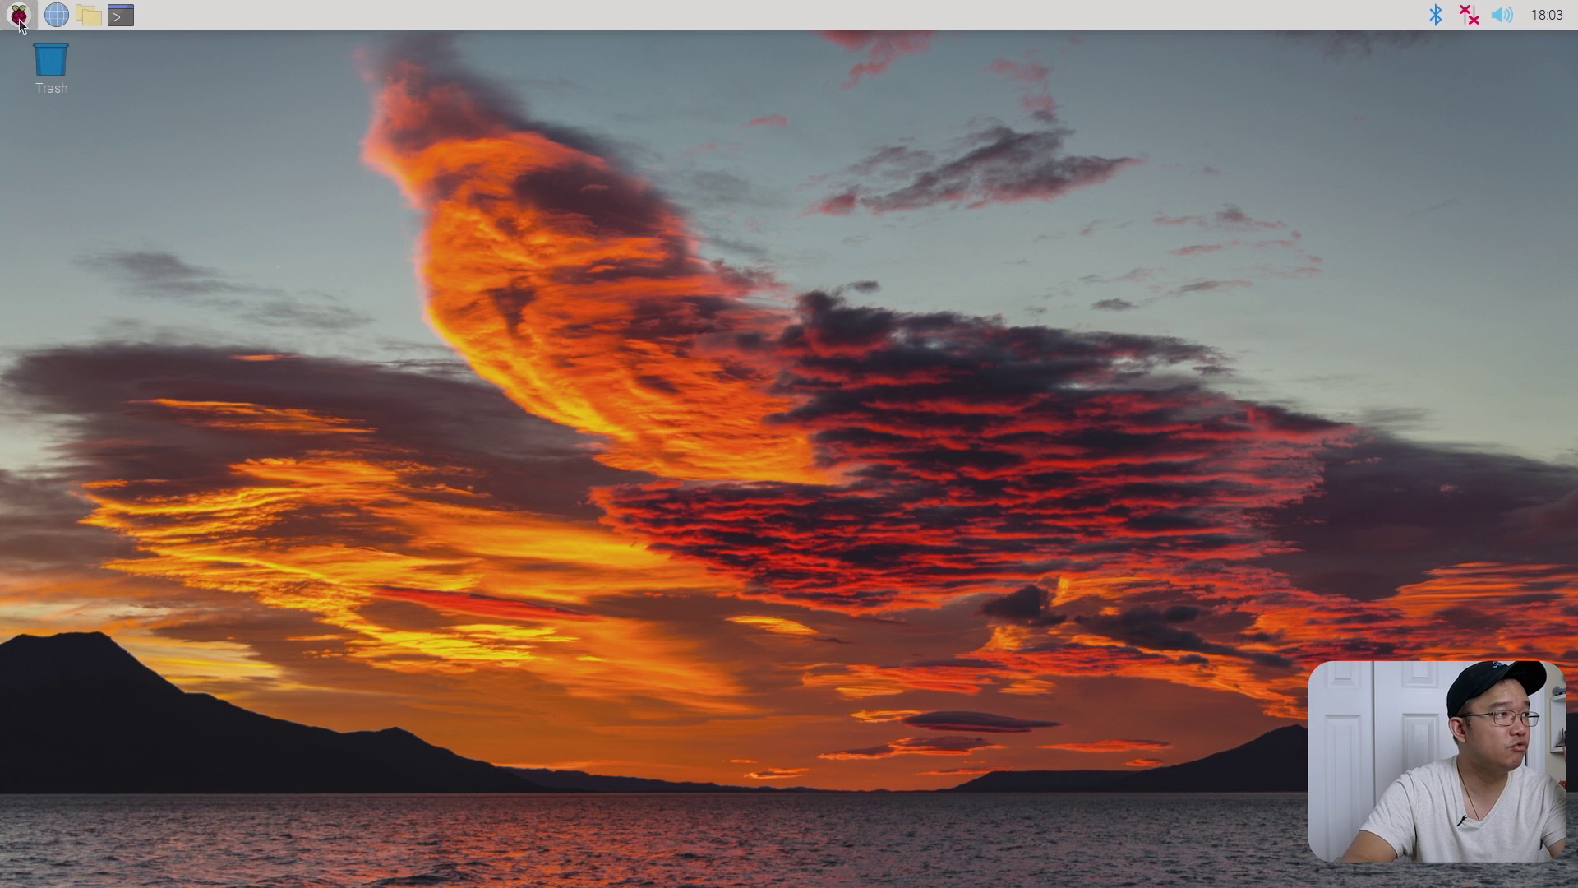
click(18, 15)
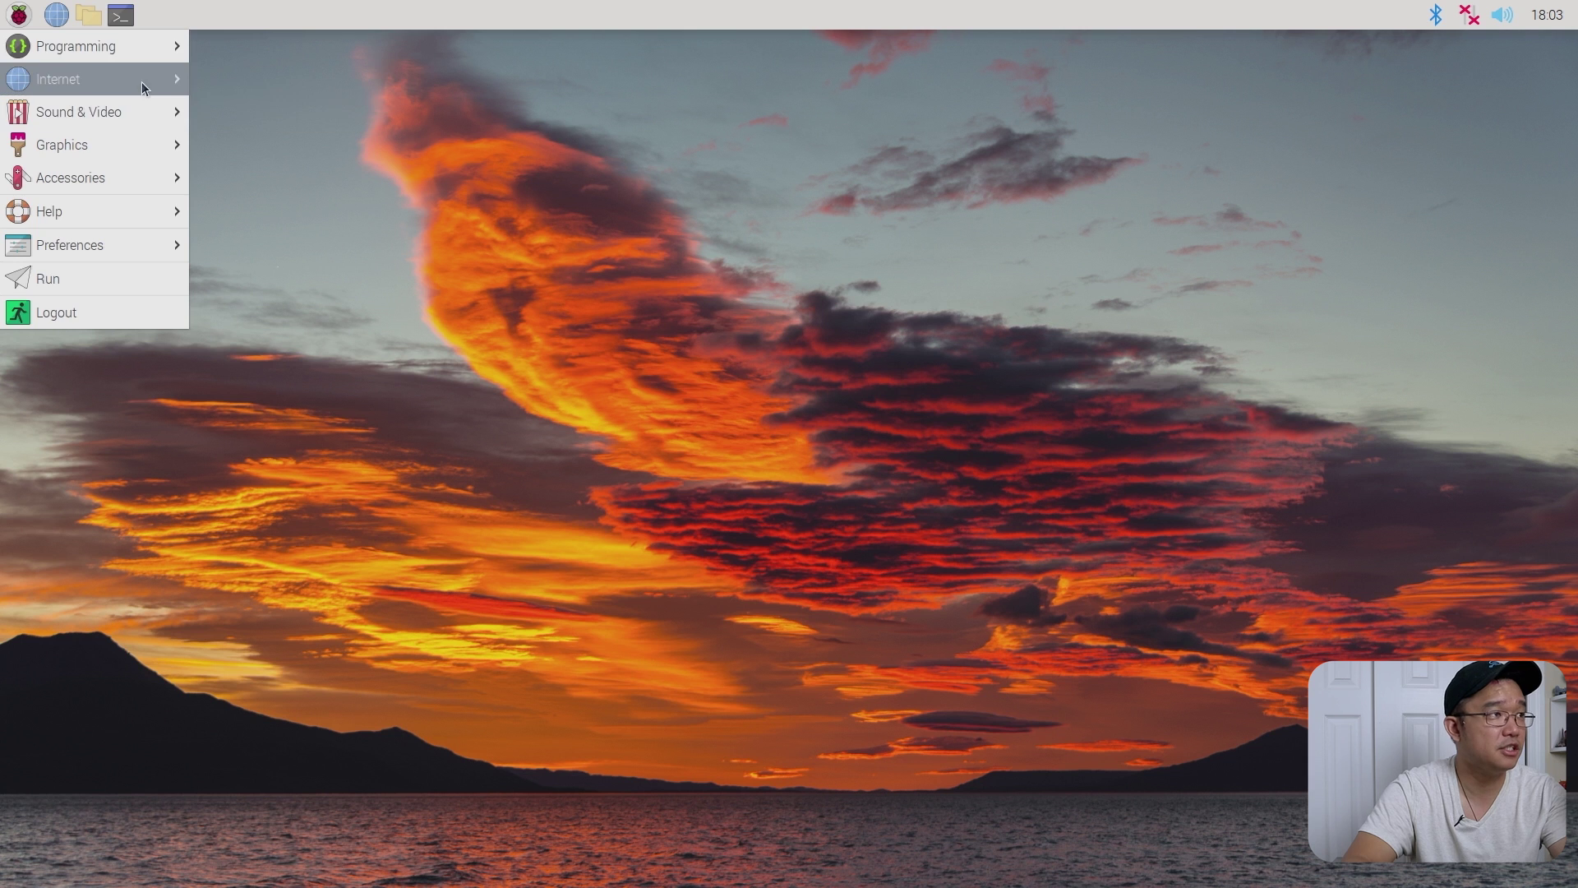
mouse_move(141, 82)
click(838, 186)
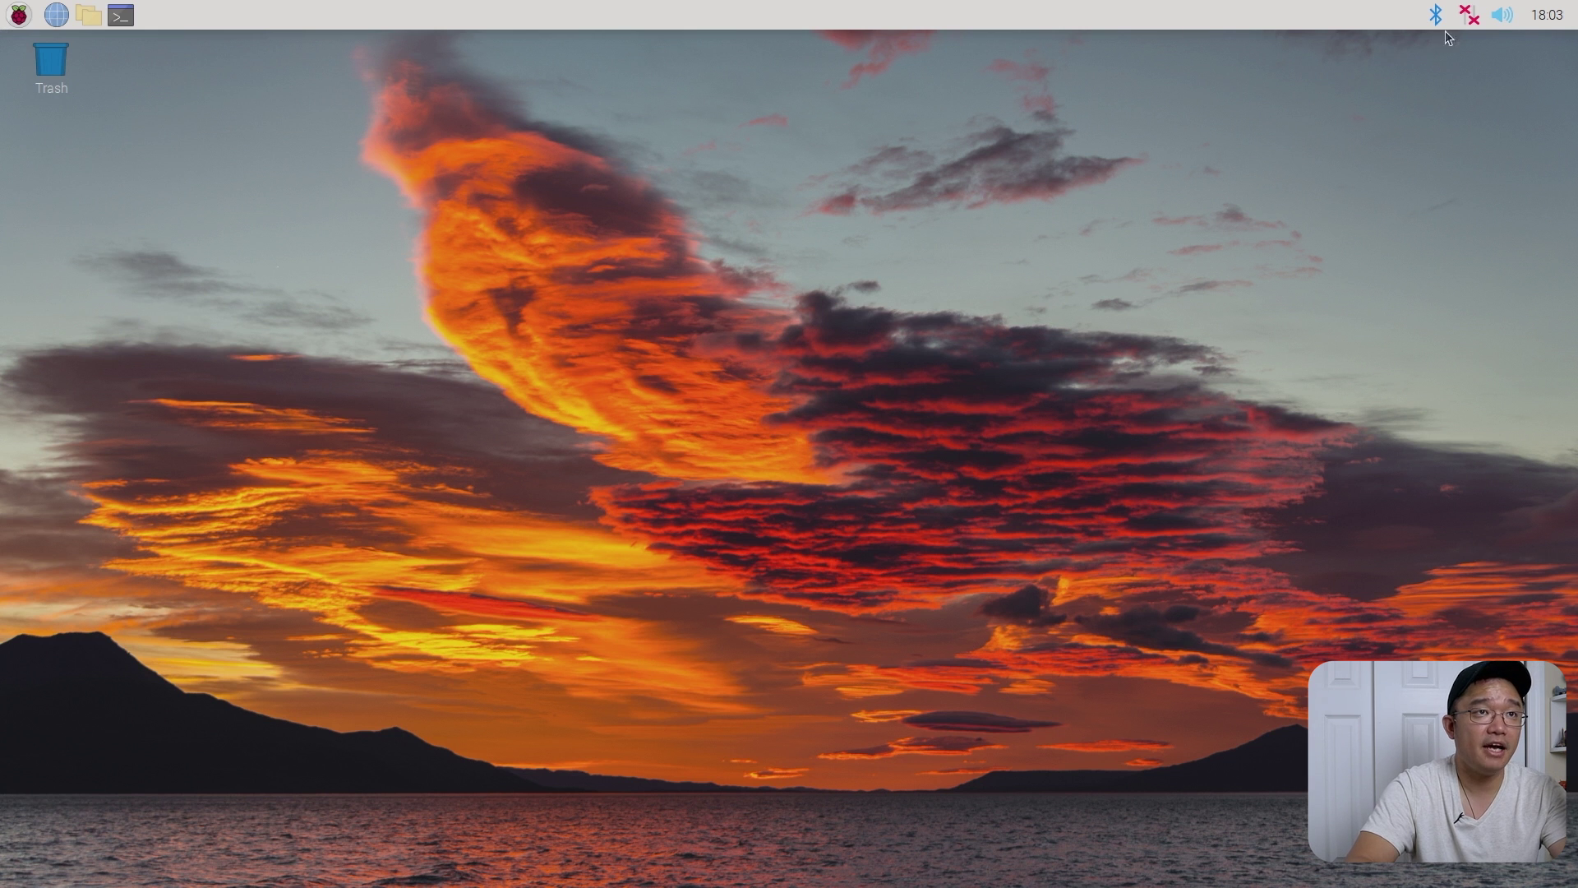
- Join the friday Wi-Fi network with its pre-shared key, then recheck the network list
click(1501, 16)
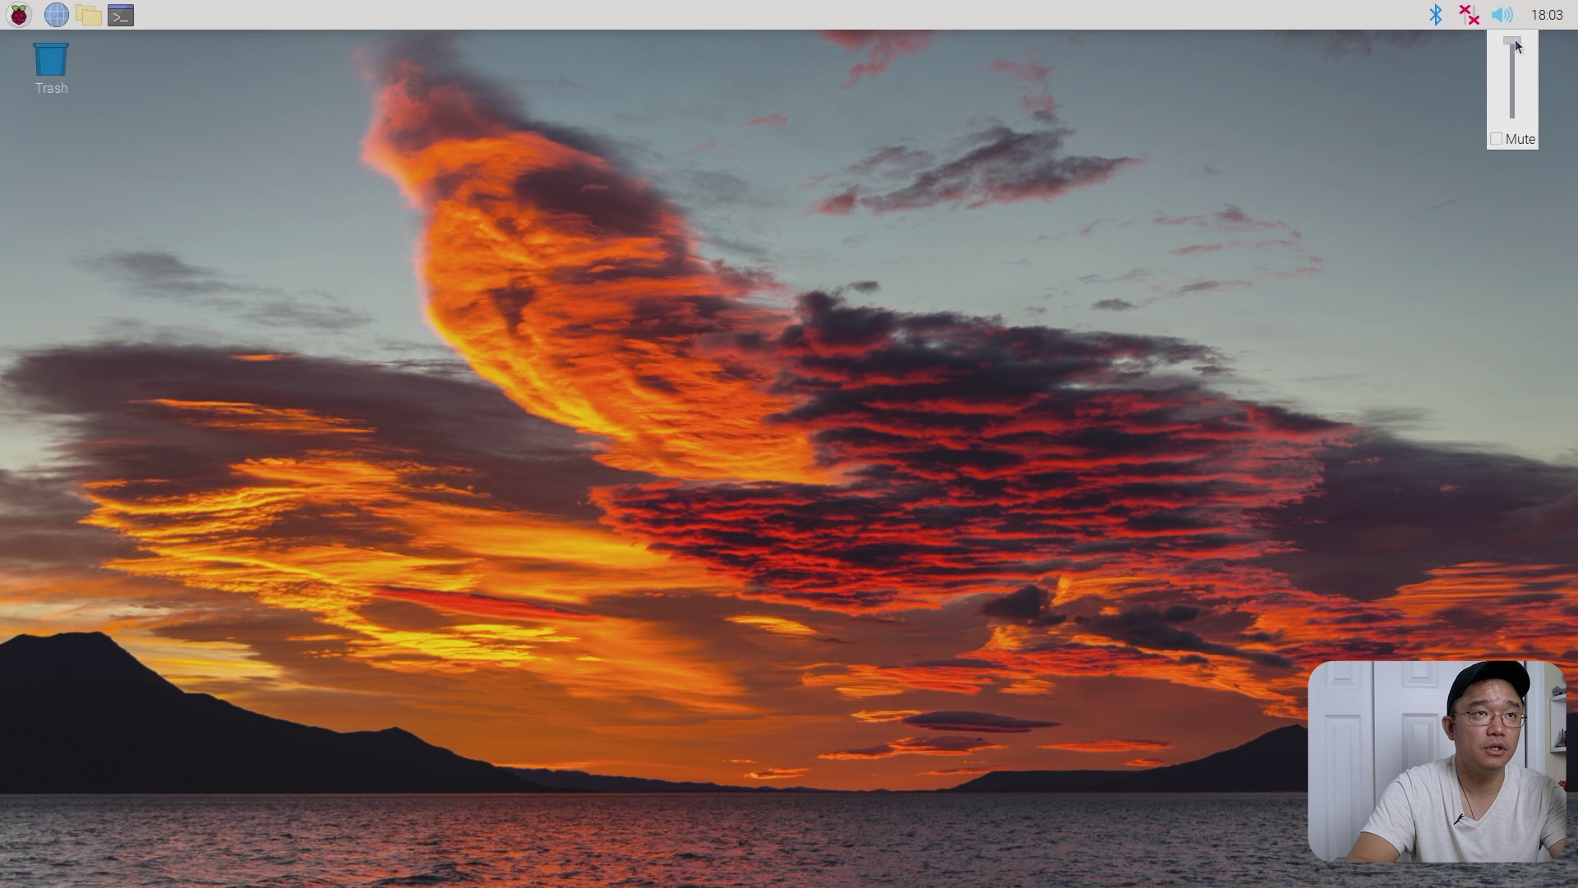
click(1501, 16)
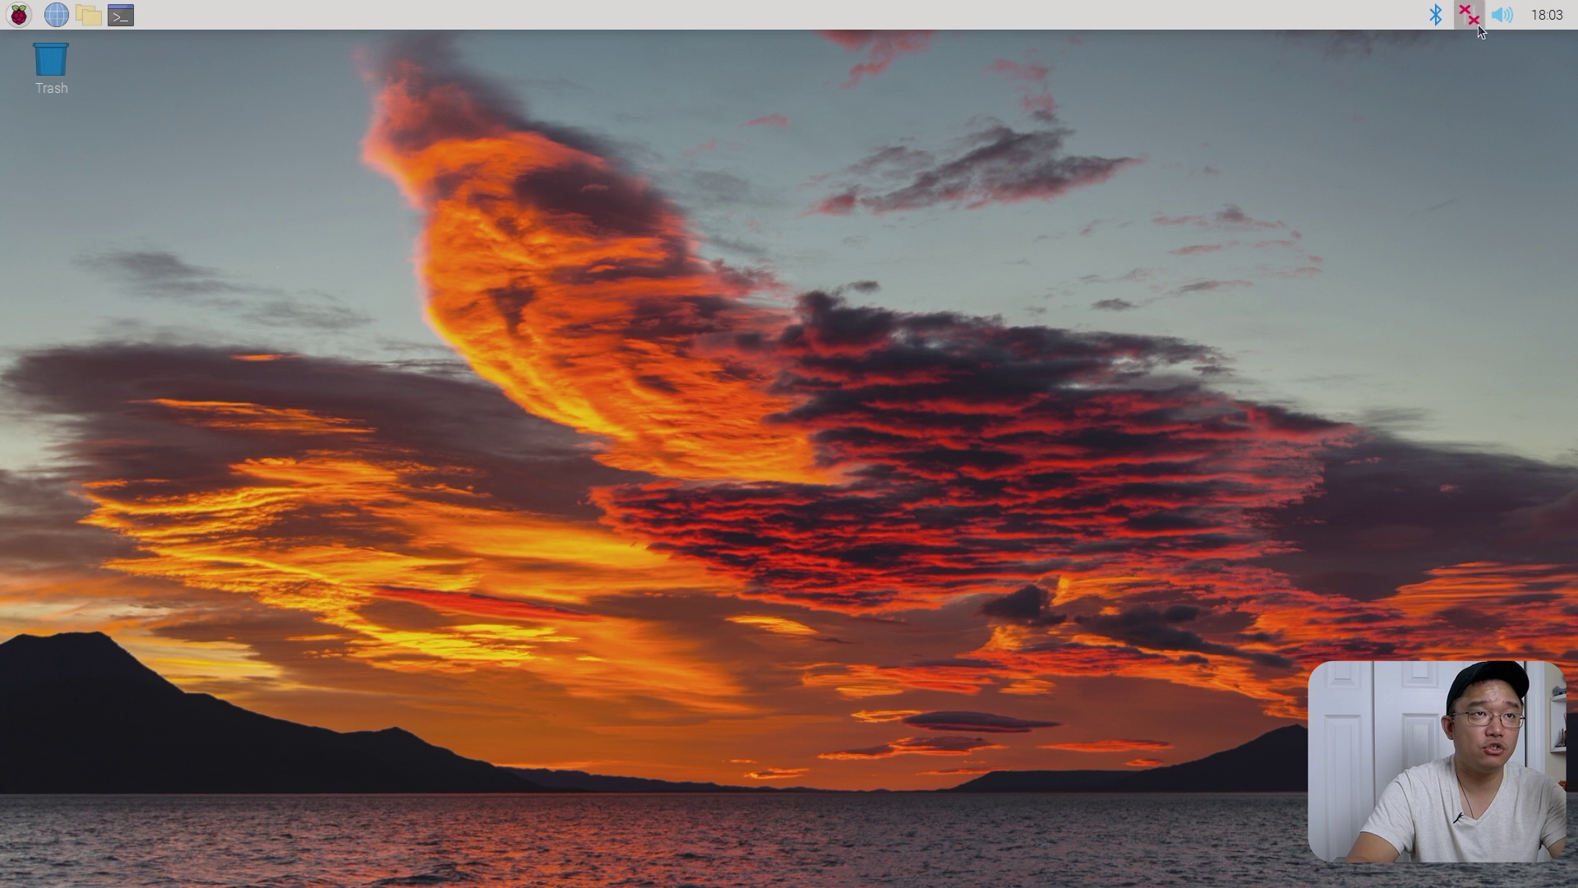
click(1477, 23)
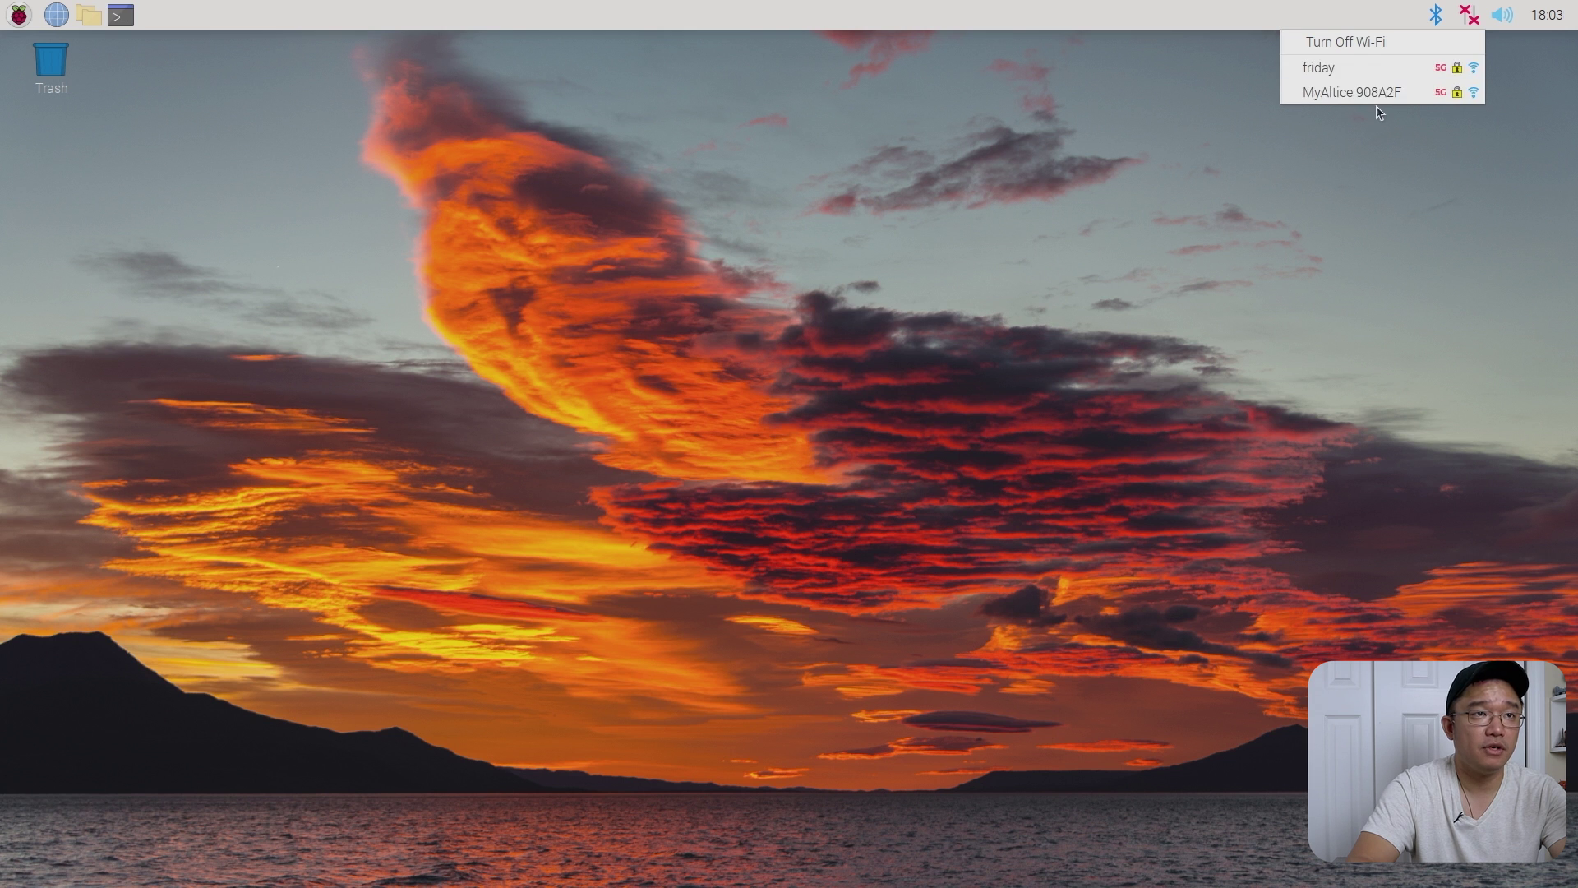
click(1369, 72)
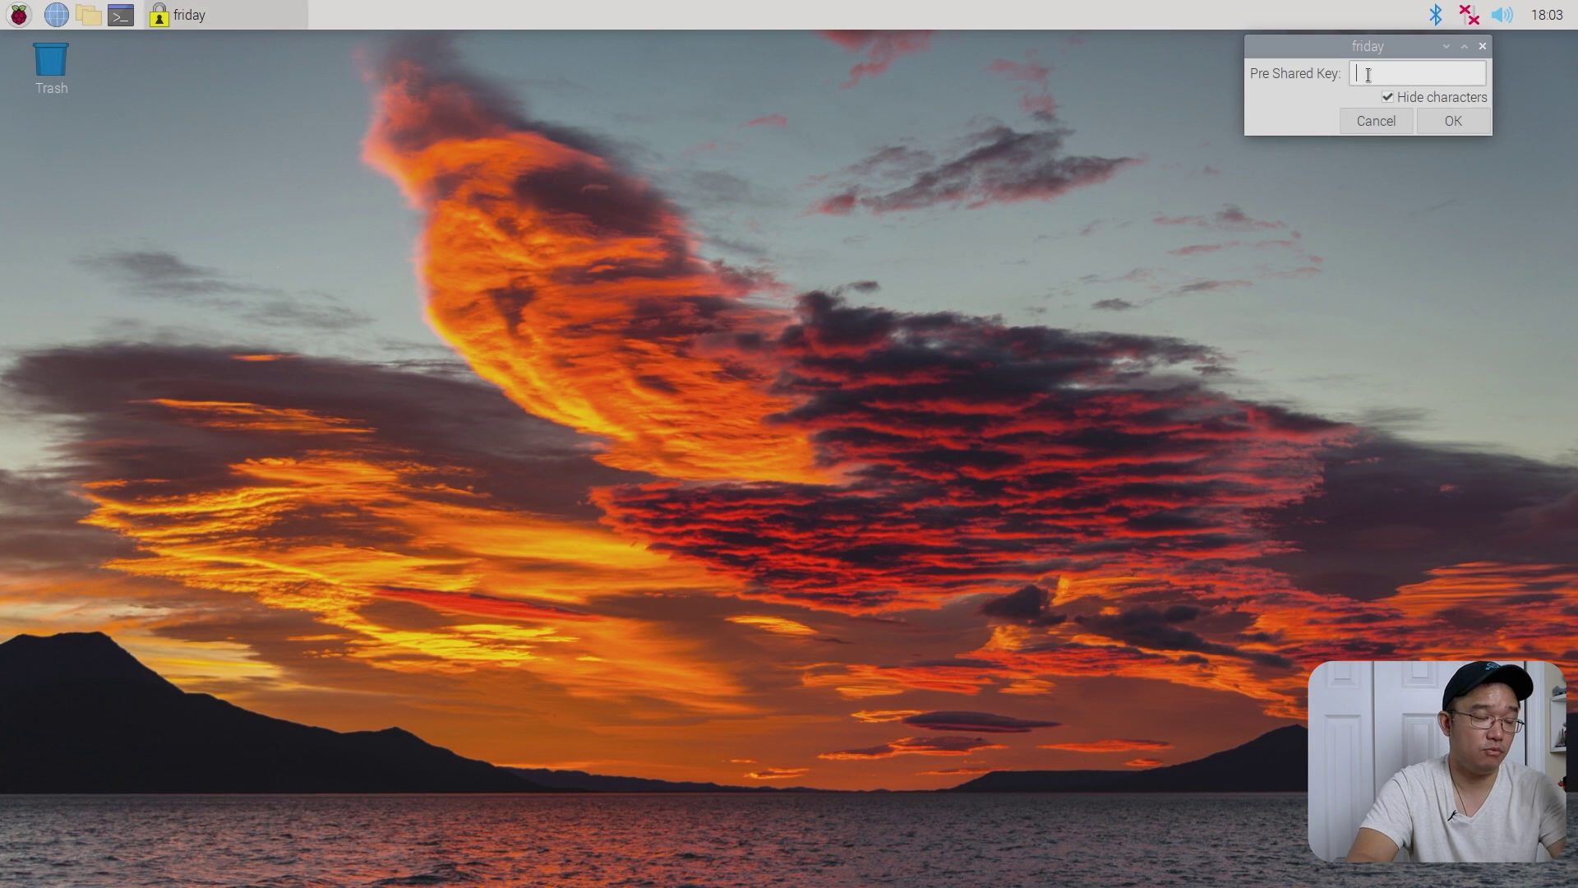
text(•)
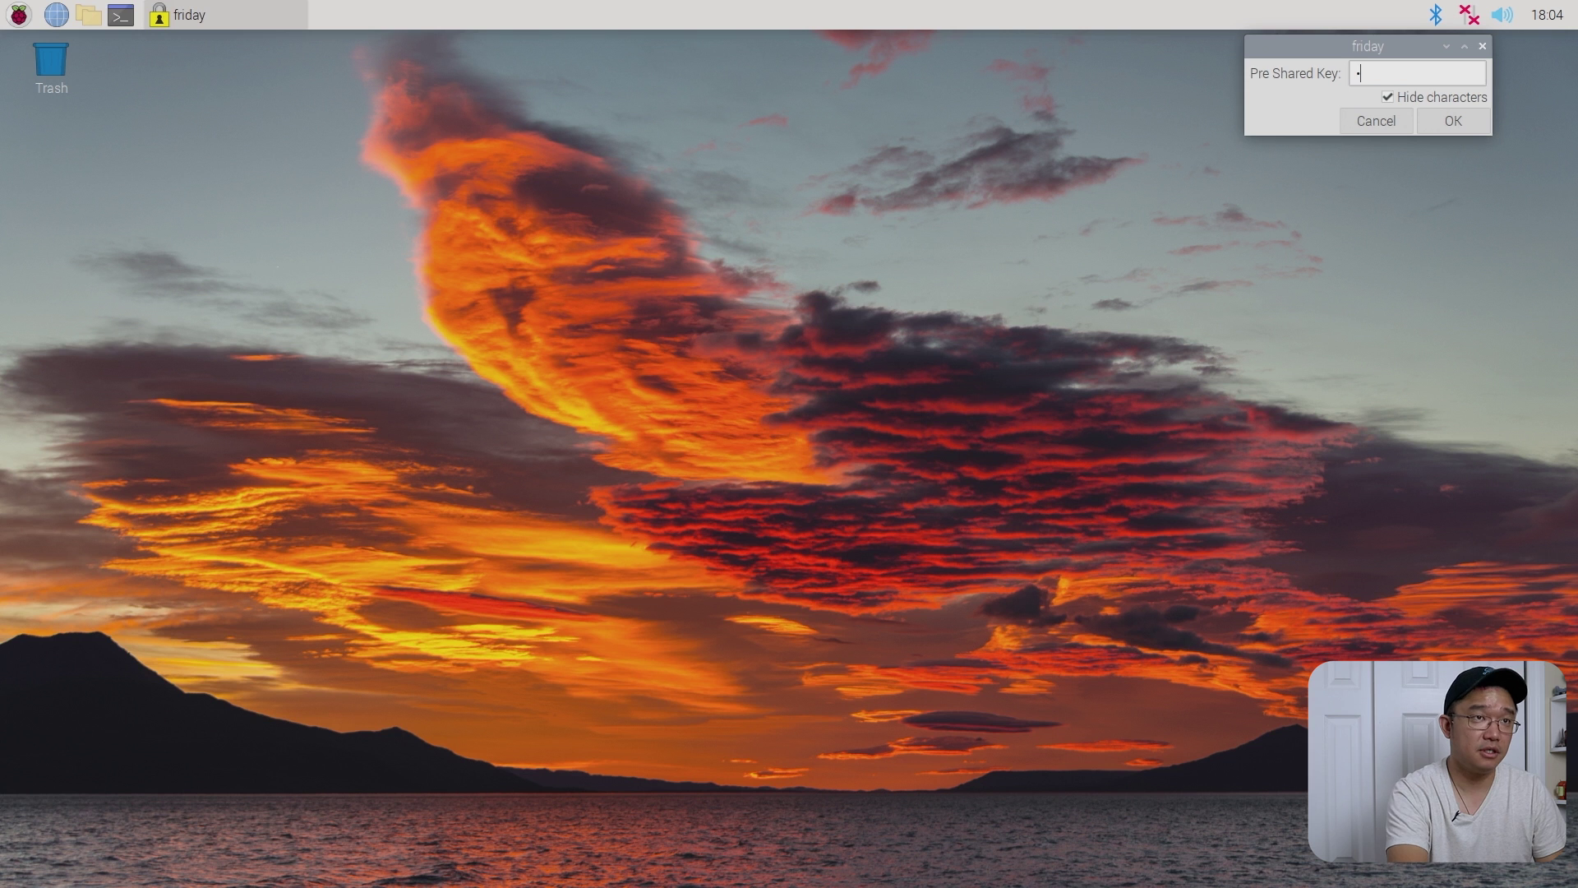
text(•••••••••)
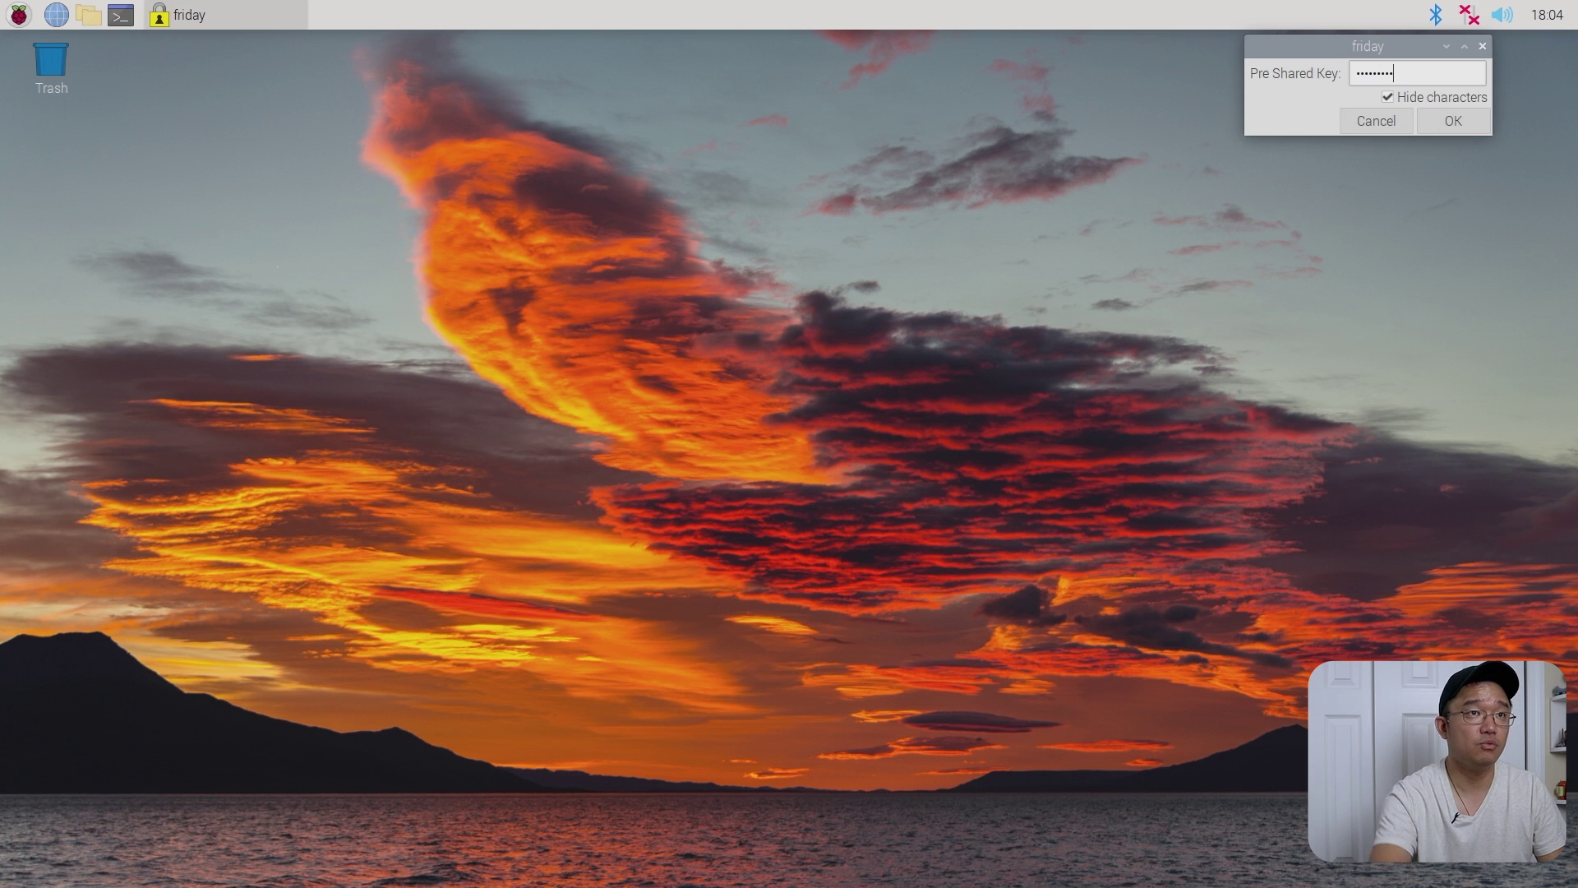
click(1449, 123)
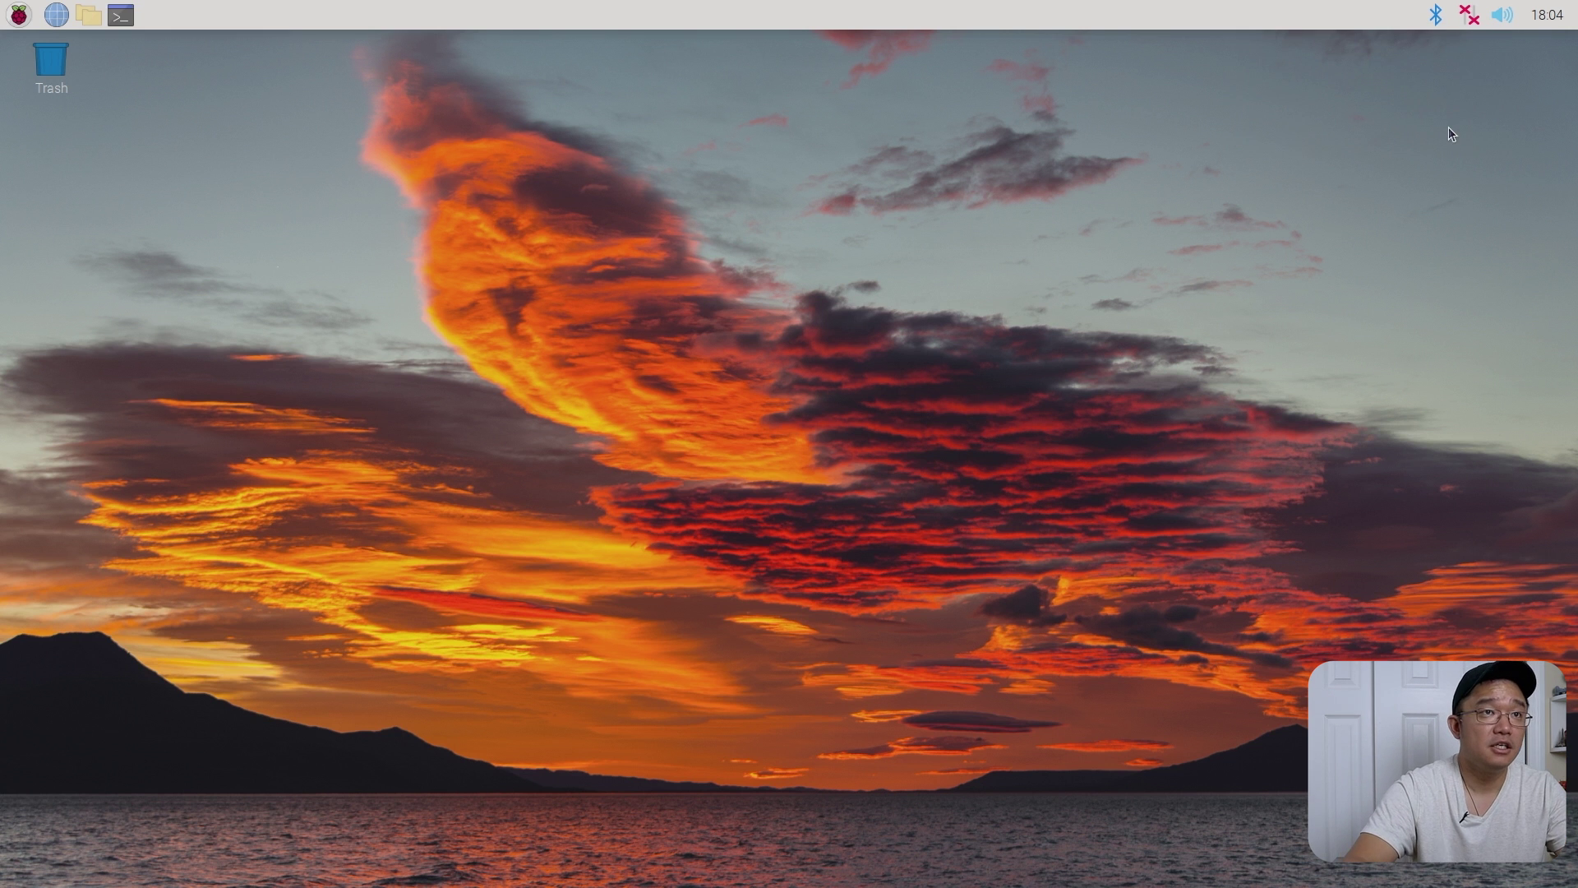
click(1469, 15)
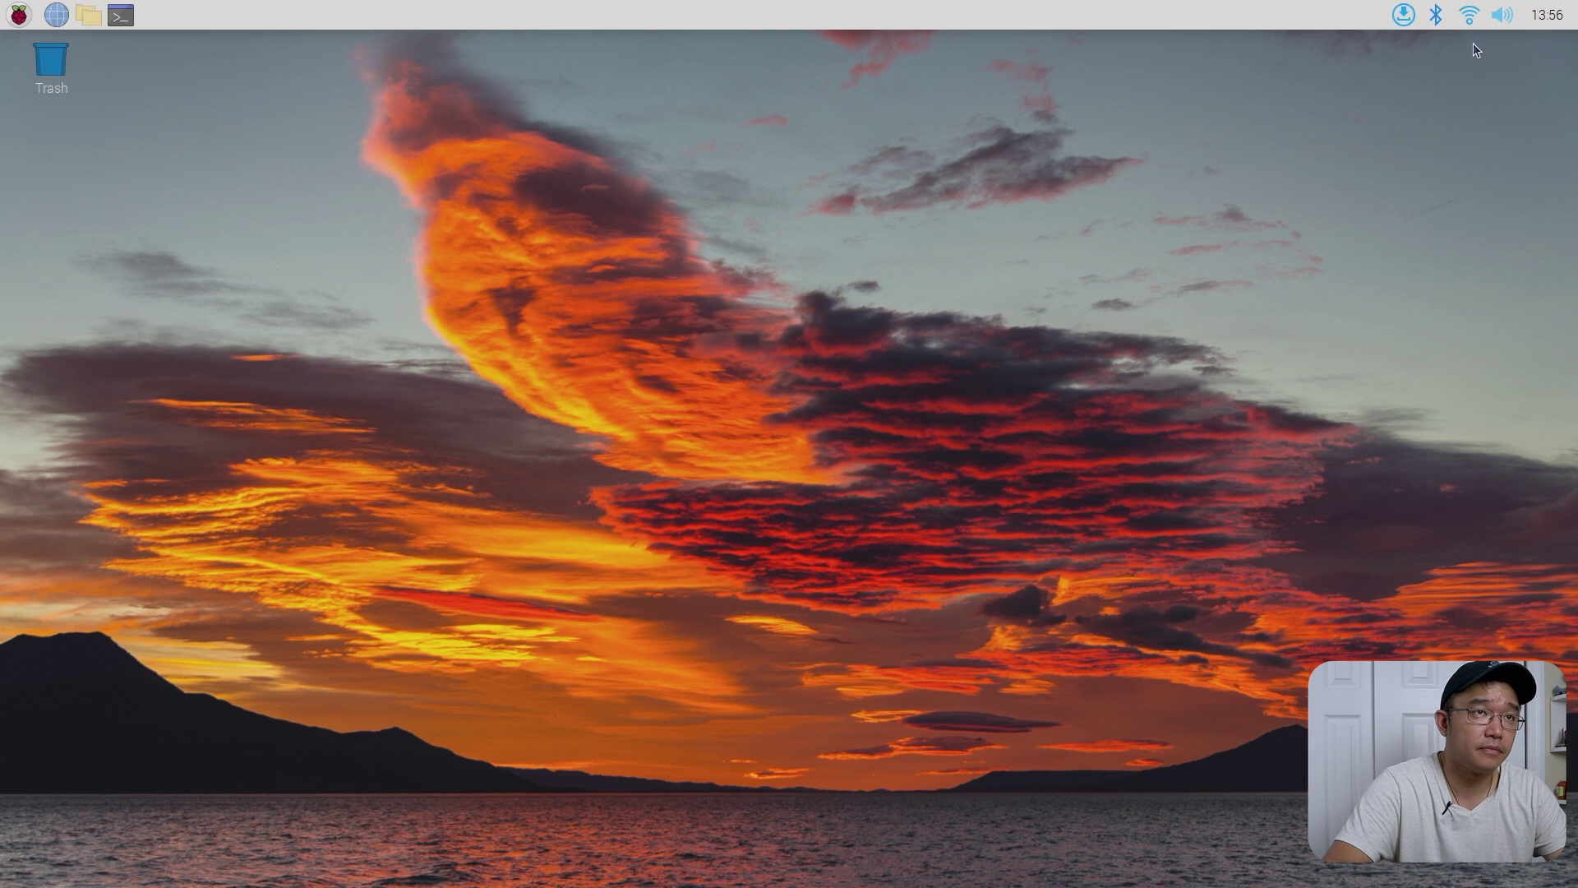
- Scroll through the available package updates, close the list, and show the Wi-Fi networks
click(1414, 17)
click(1415, 40)
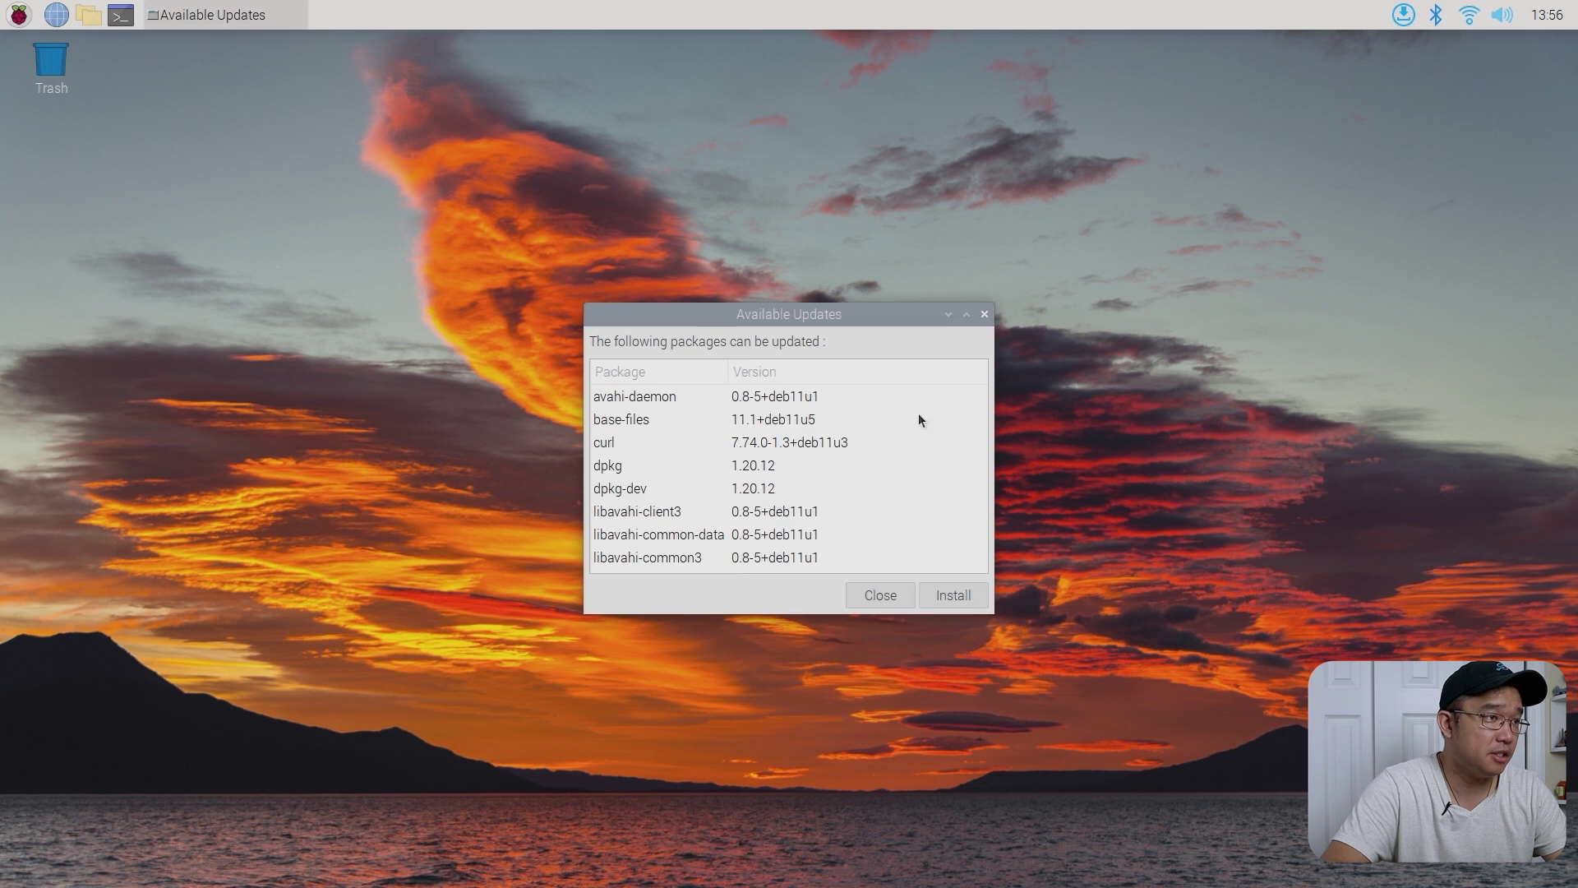
scroll(824, 470, down, 6)
scroll(826, 475, down, 3)
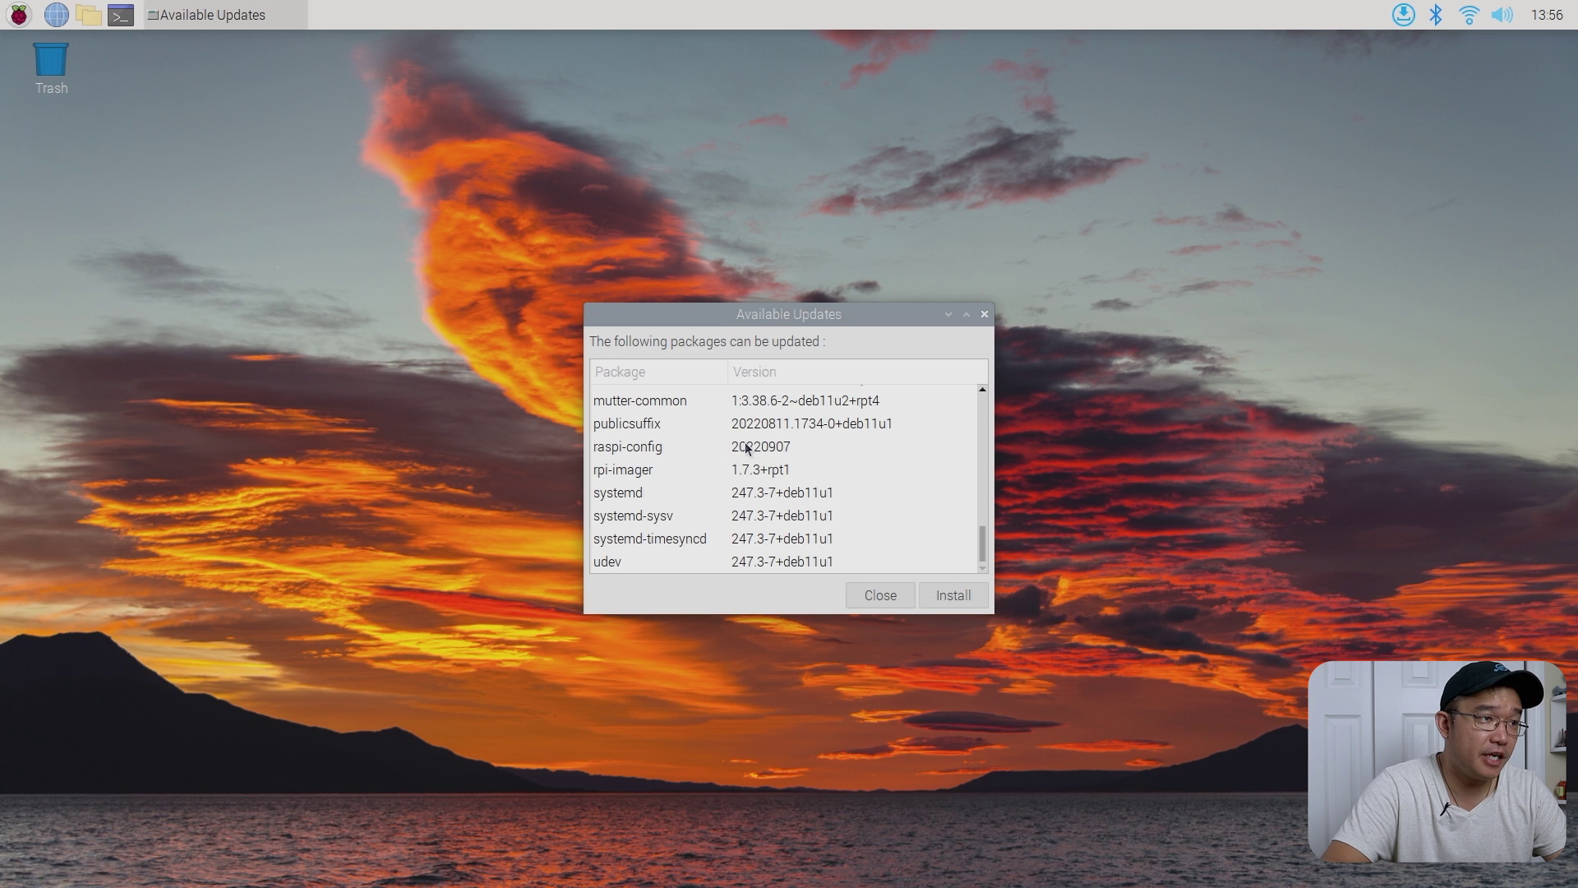
click(904, 592)
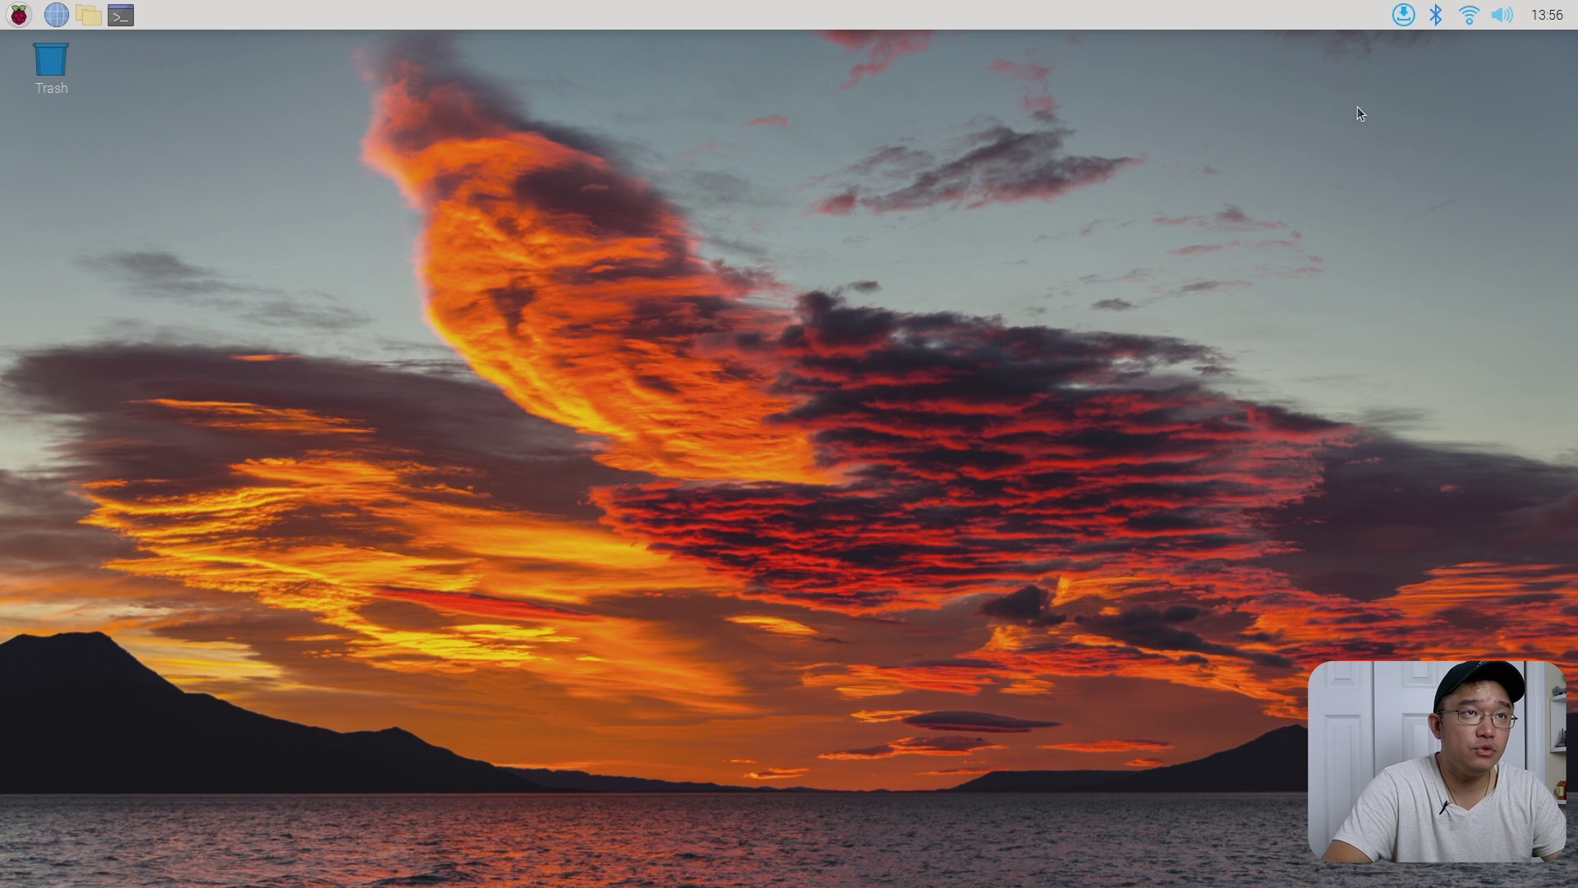
click(1469, 15)
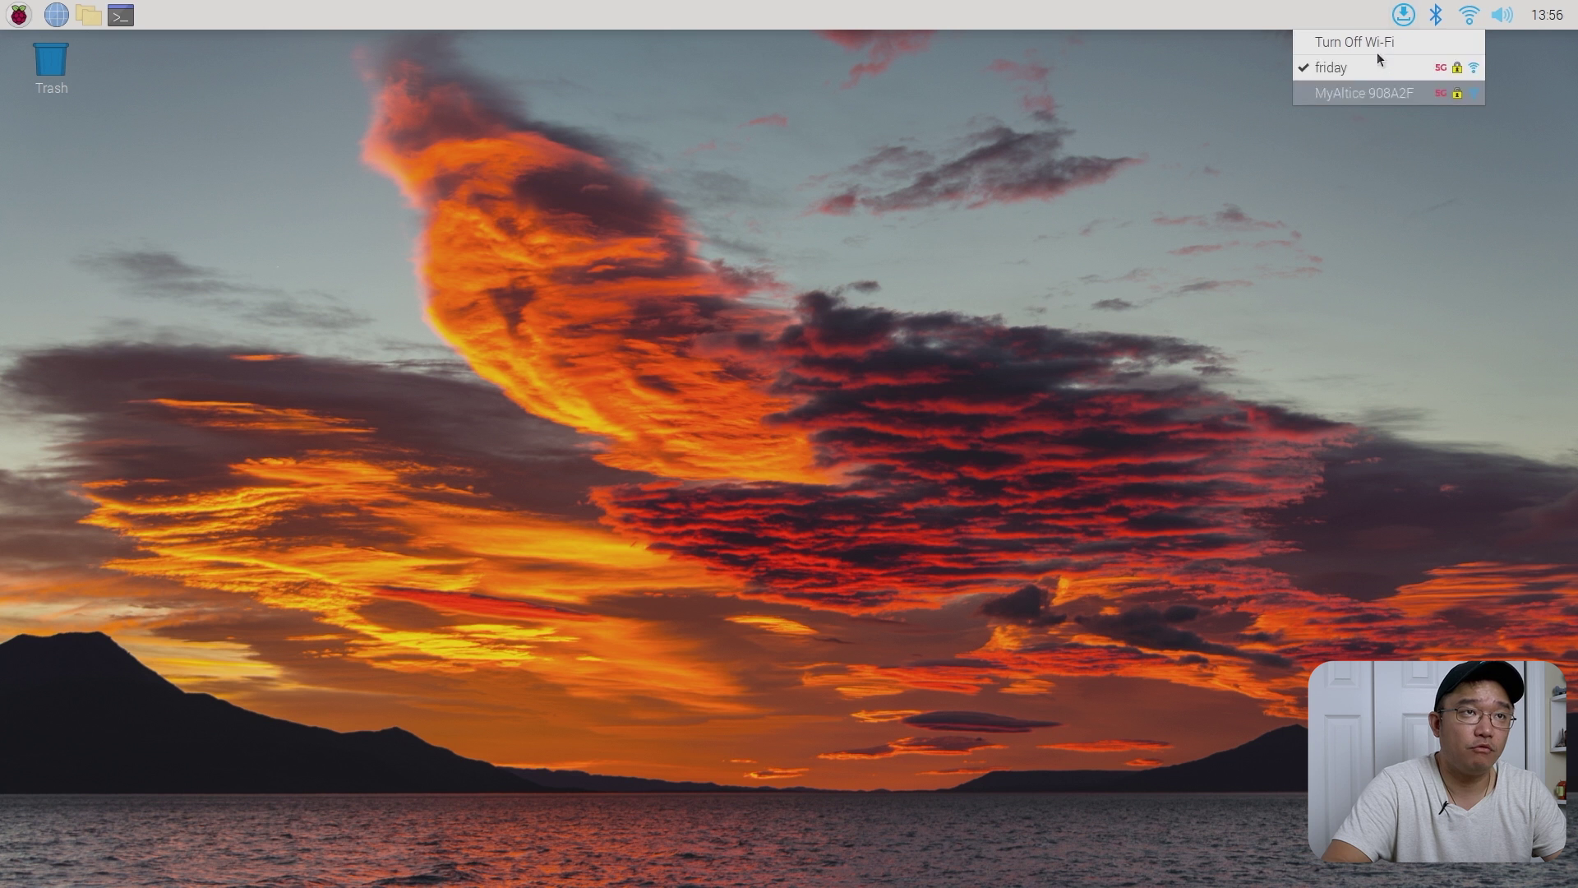
- Open a terminal with enlarged text and run sudo raspi-config
click(1260, 221)
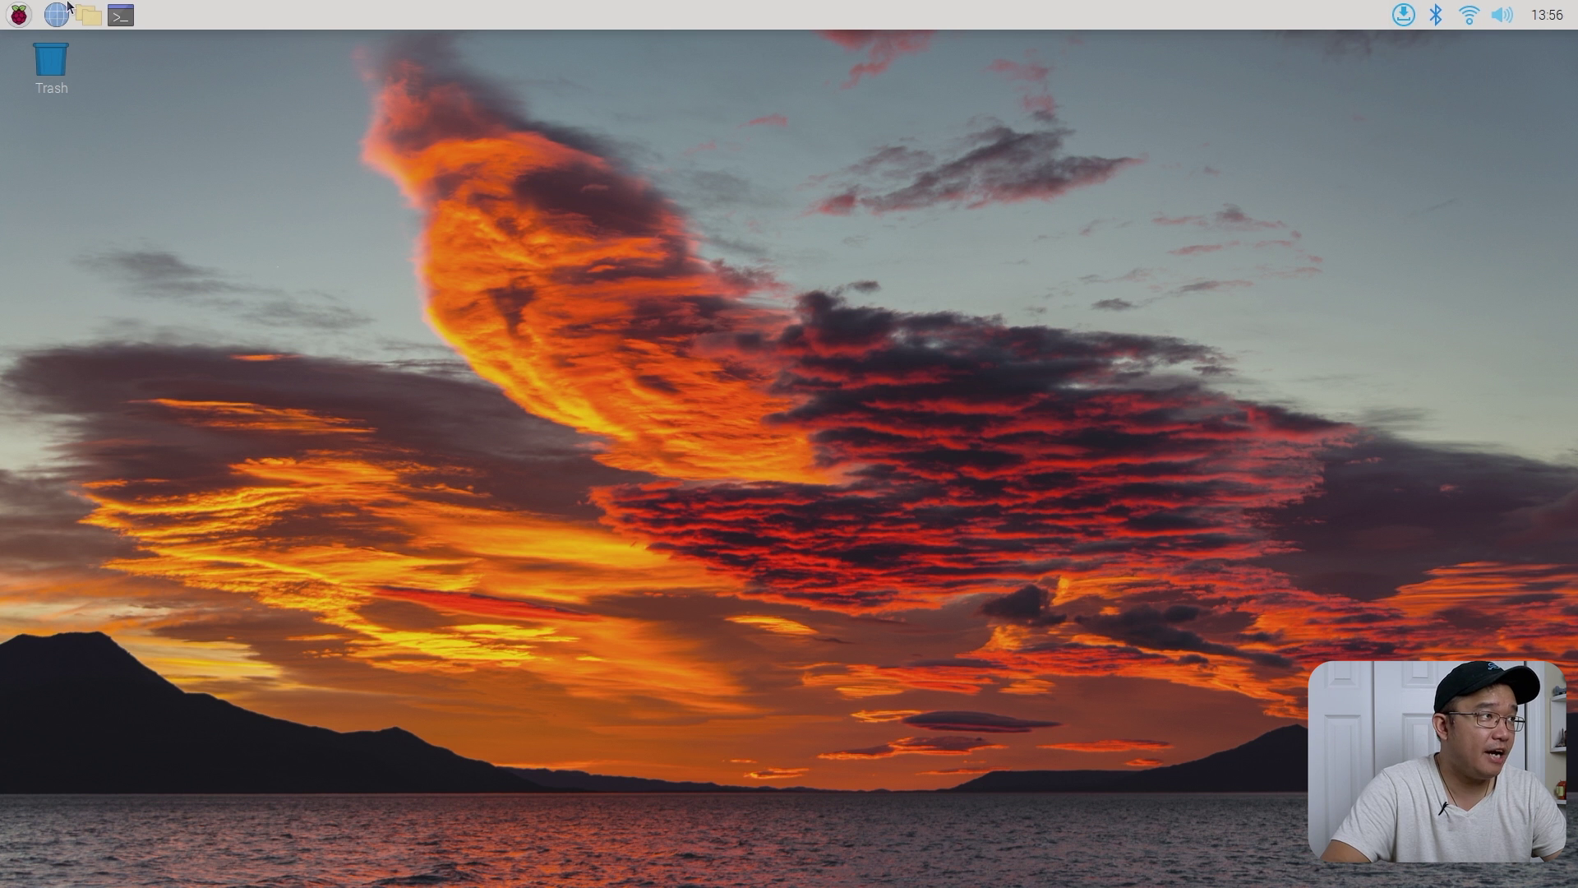
click(121, 16)
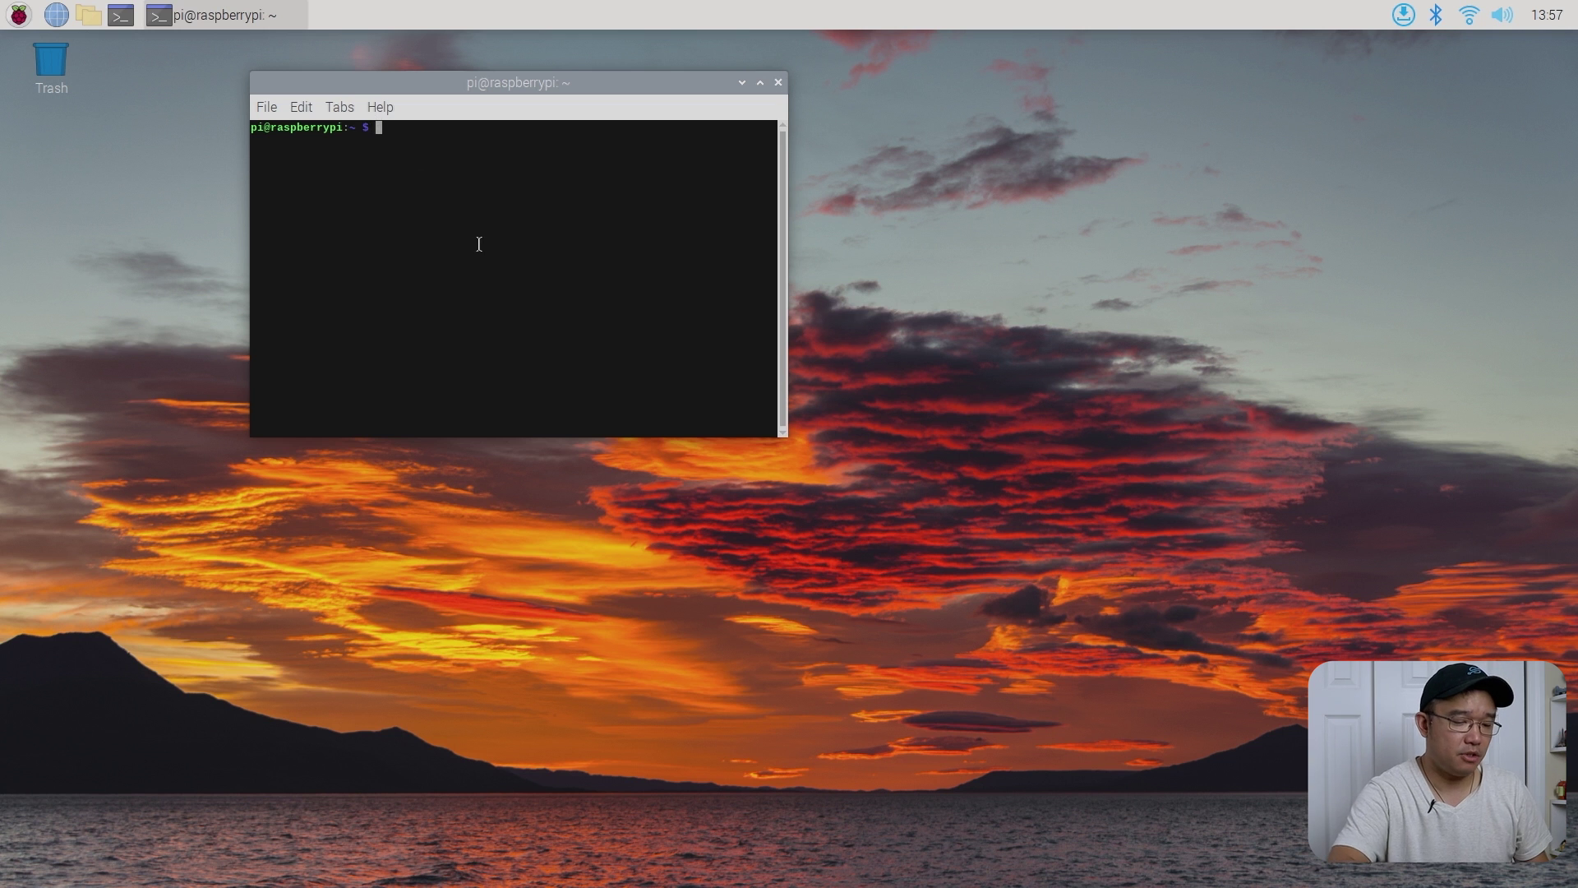
key(ctrl+shift+plus)
key(ctrl+shift+plus)
key(ctrl+shift+plus)
key(ctrl+shift+plus)
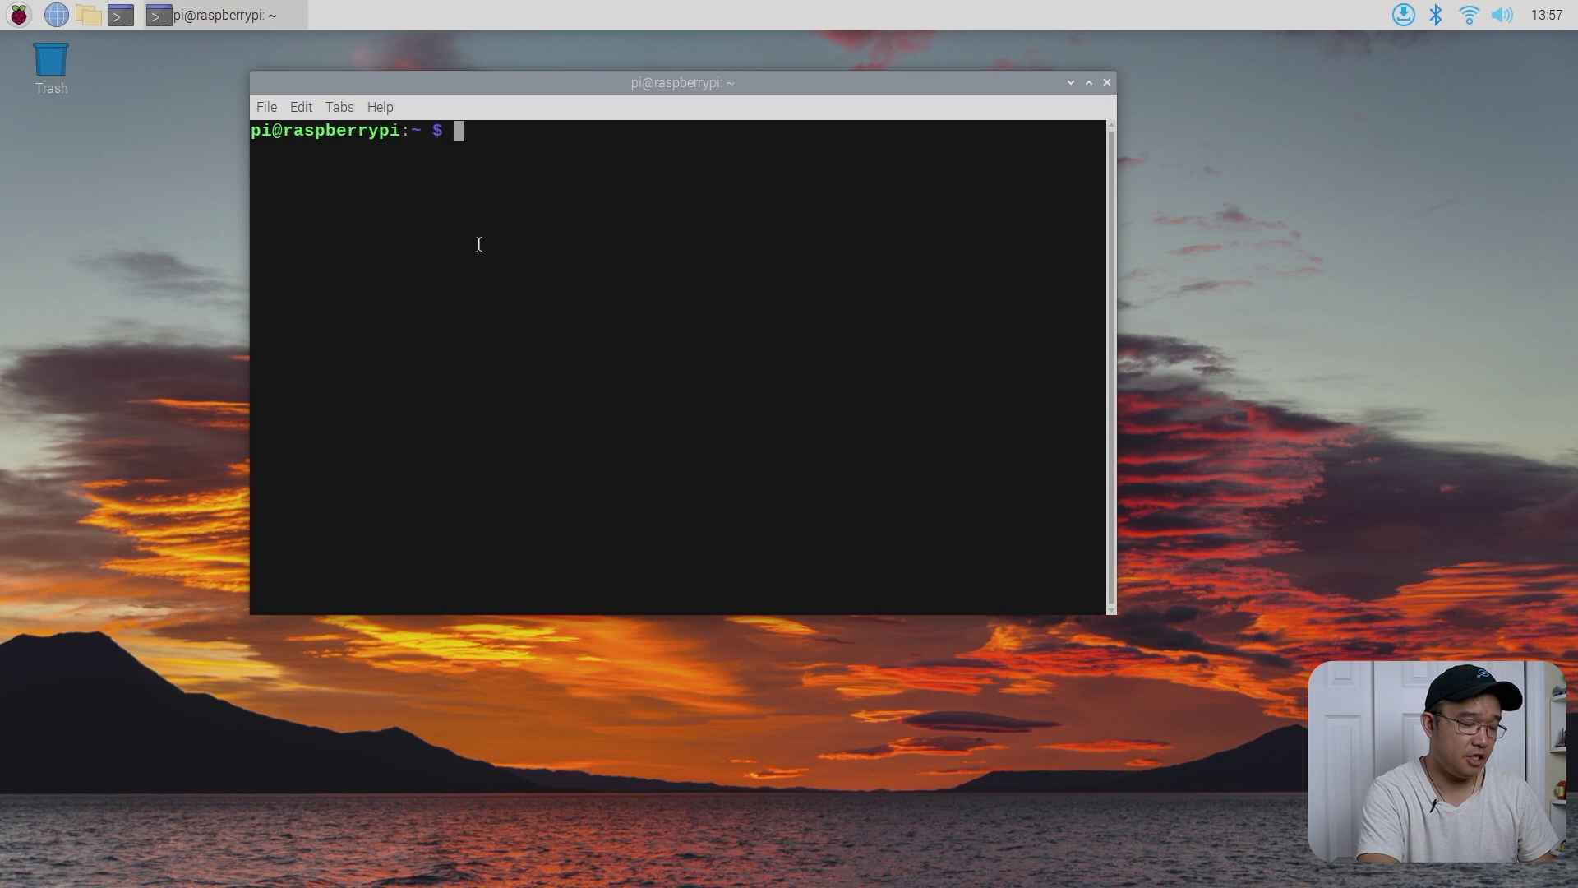
text(sudo )
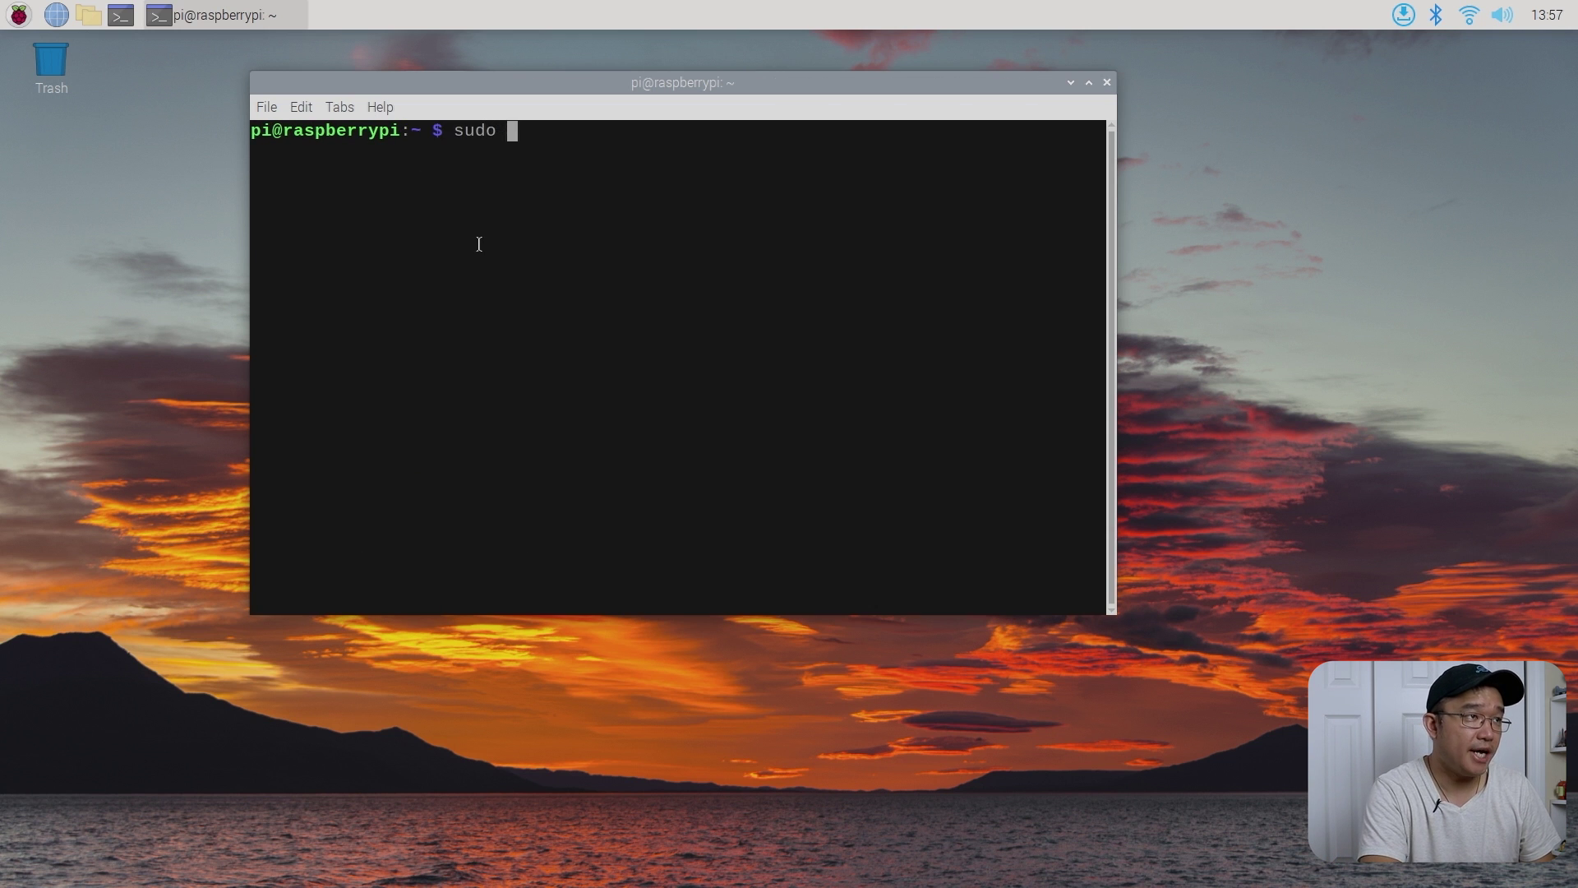
text(raspi-config)
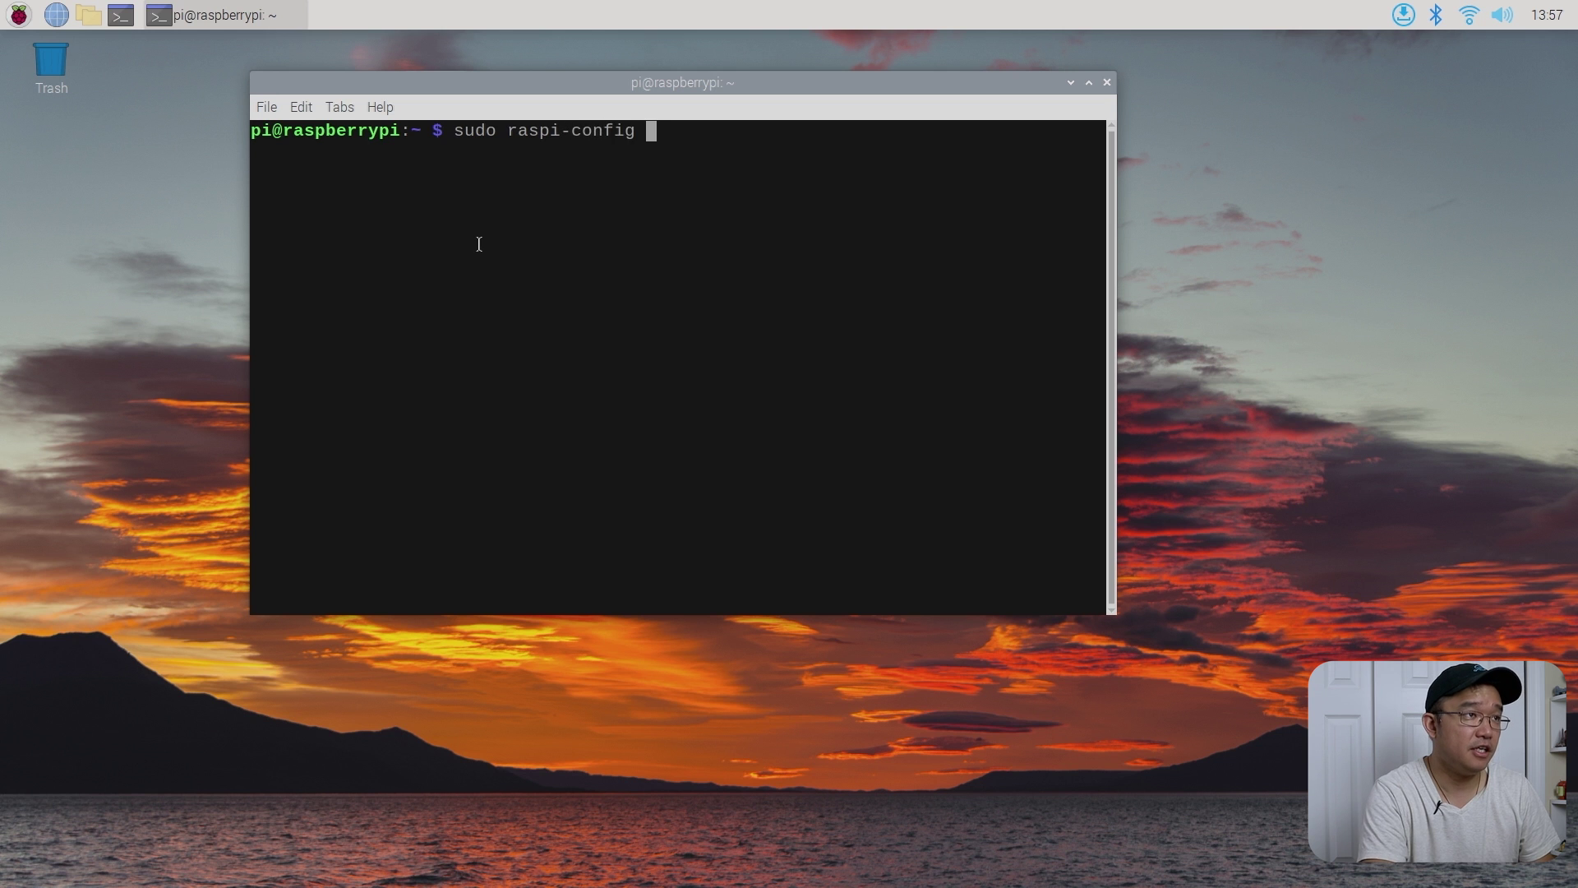
key(Return)
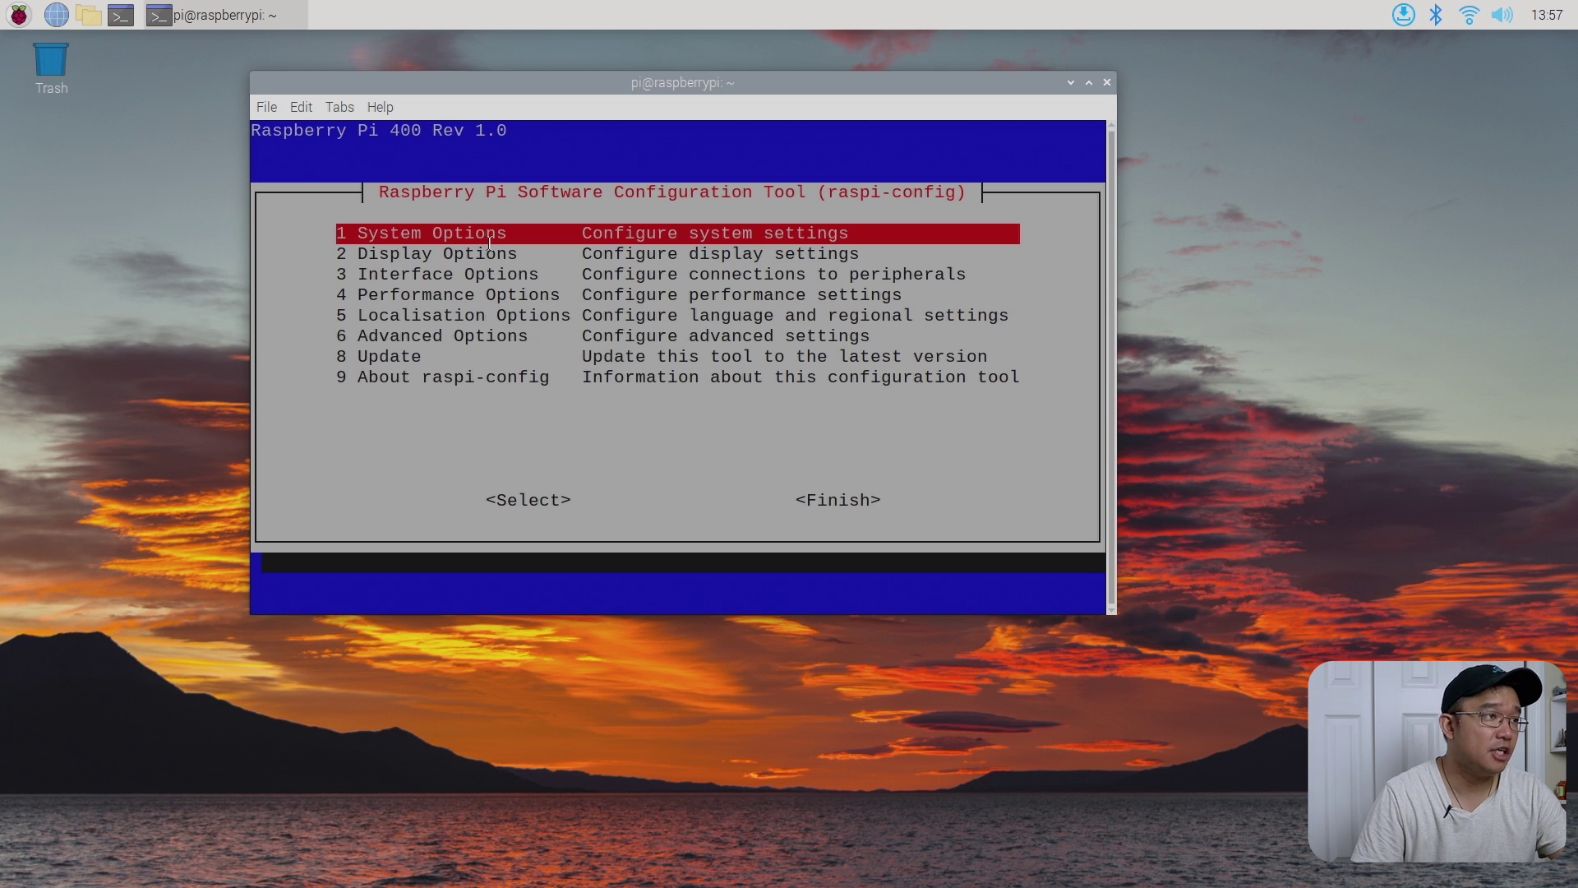
- Browse the Interface Options and System Options menus in raspi-config, returning to the main menu
key(Down)
key(Down)
key(Down)
key(Down)
key(Down)
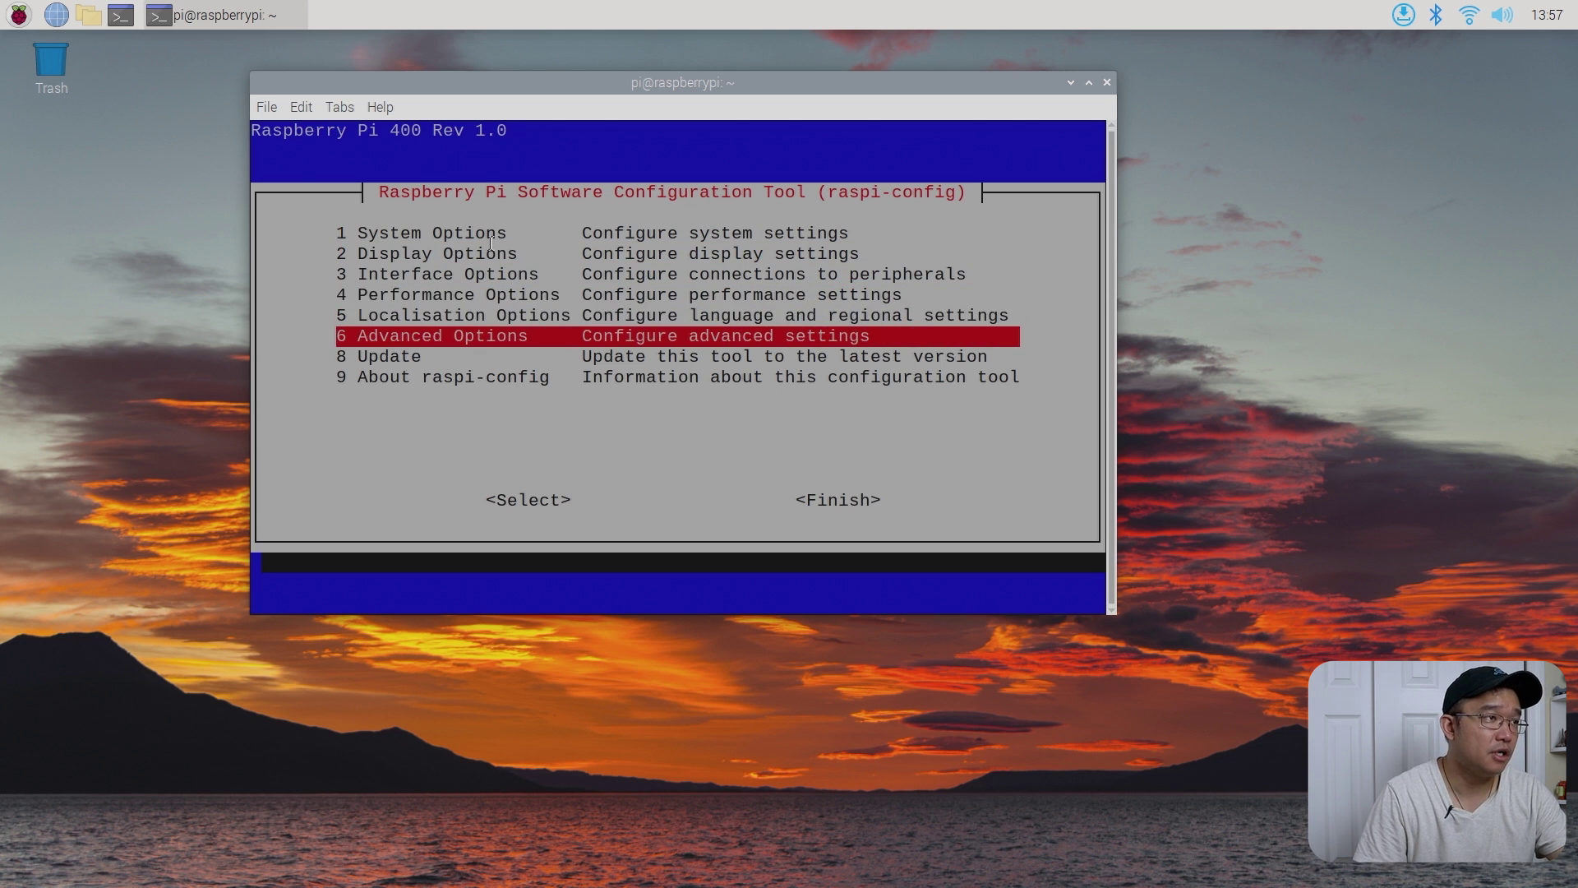
key(Up)
key(Up)
key(Up)
key(Return)
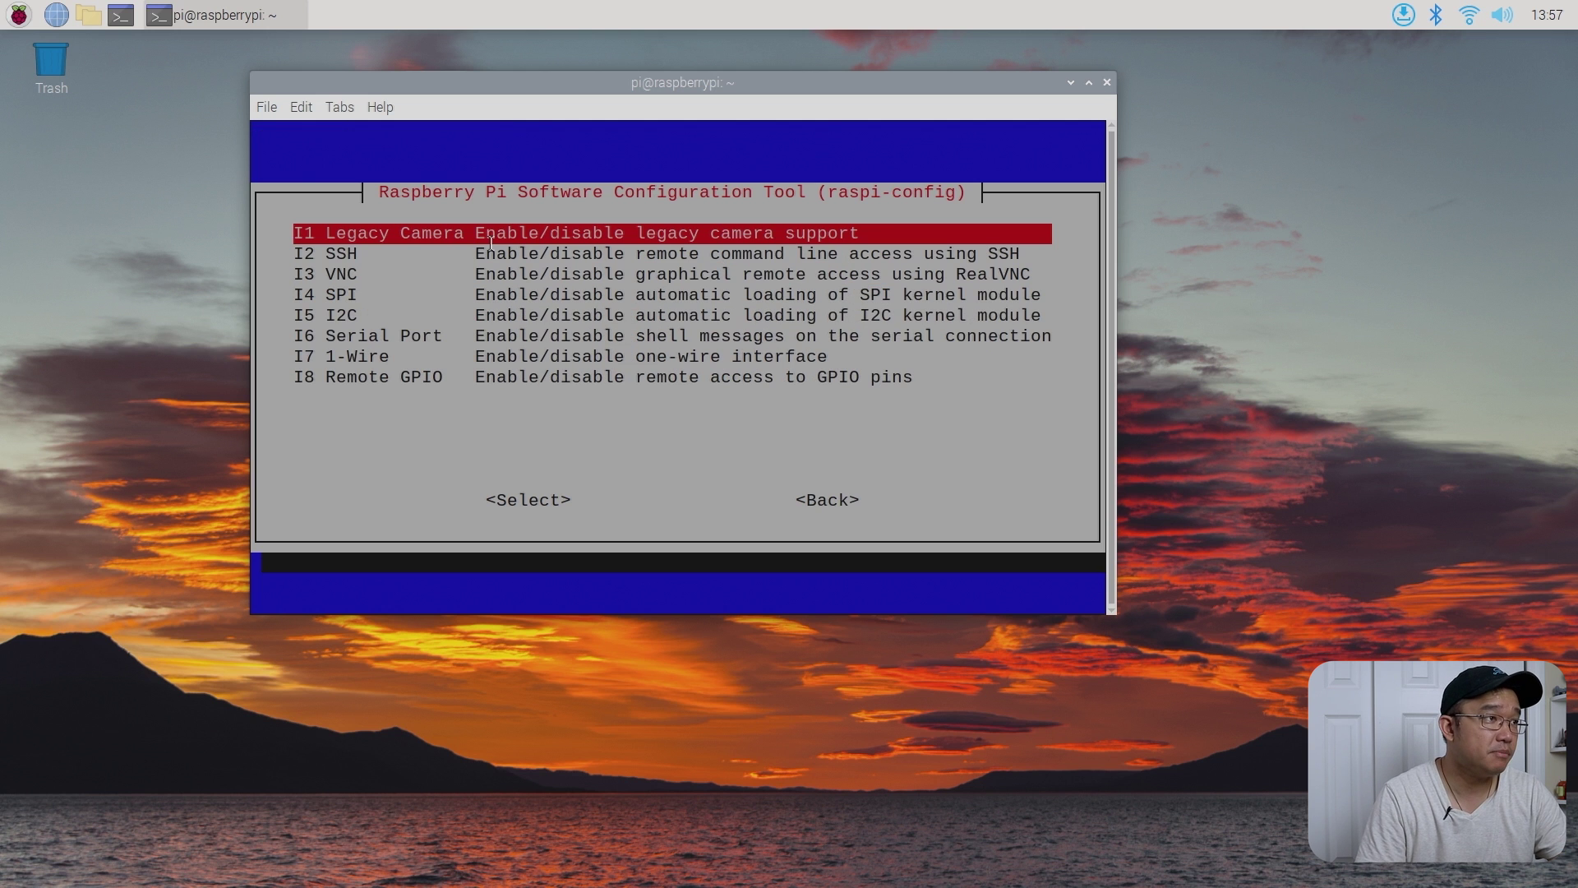
key(Escape)
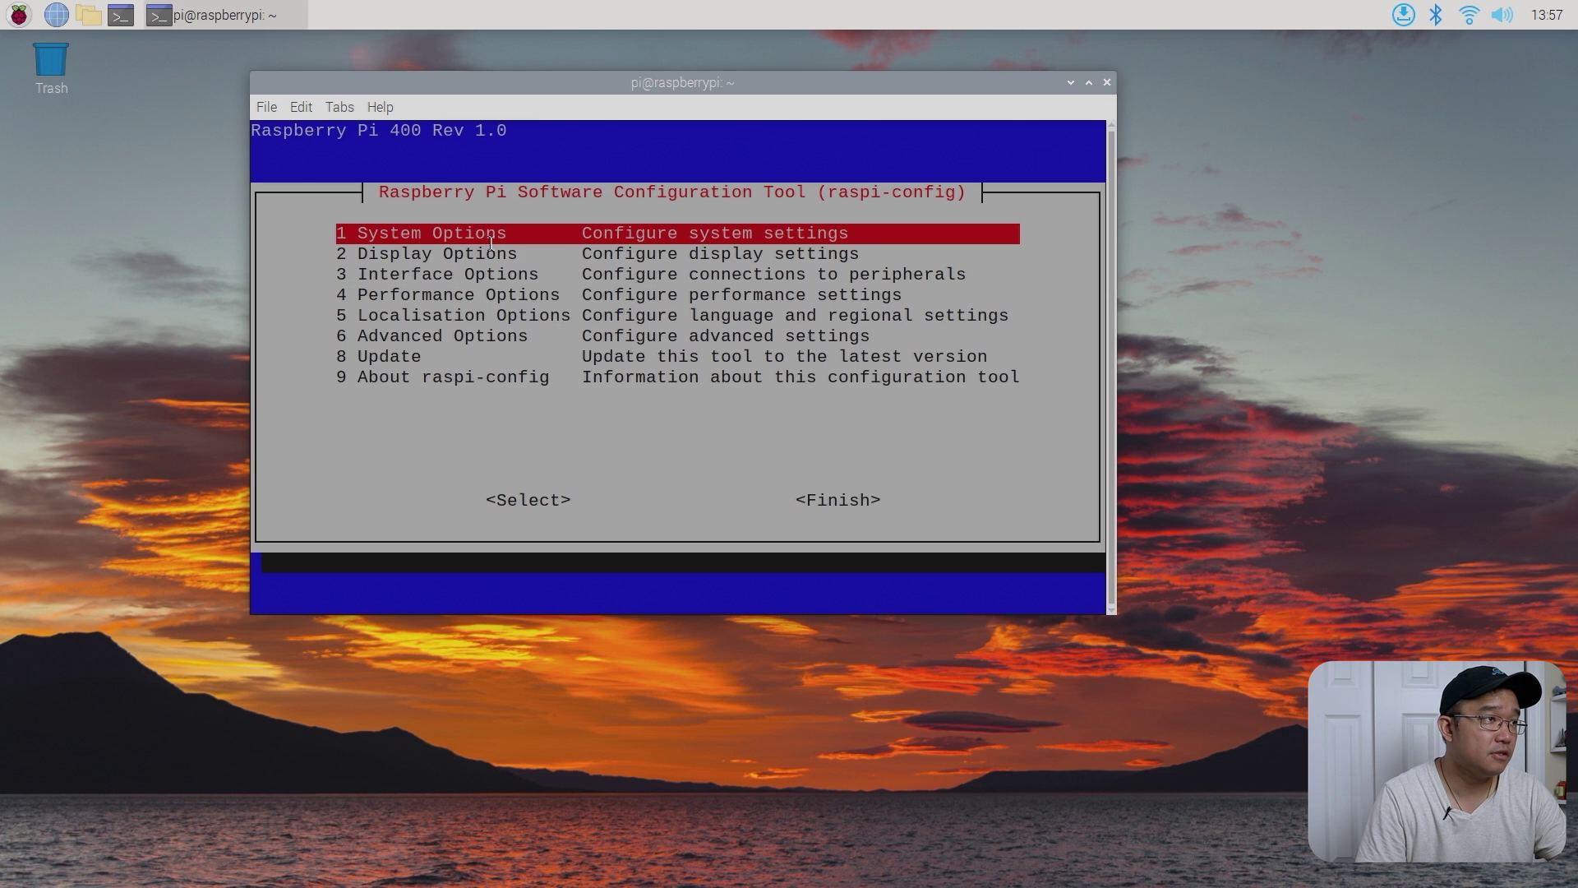
key(Return)
key(Down)
key(Down)
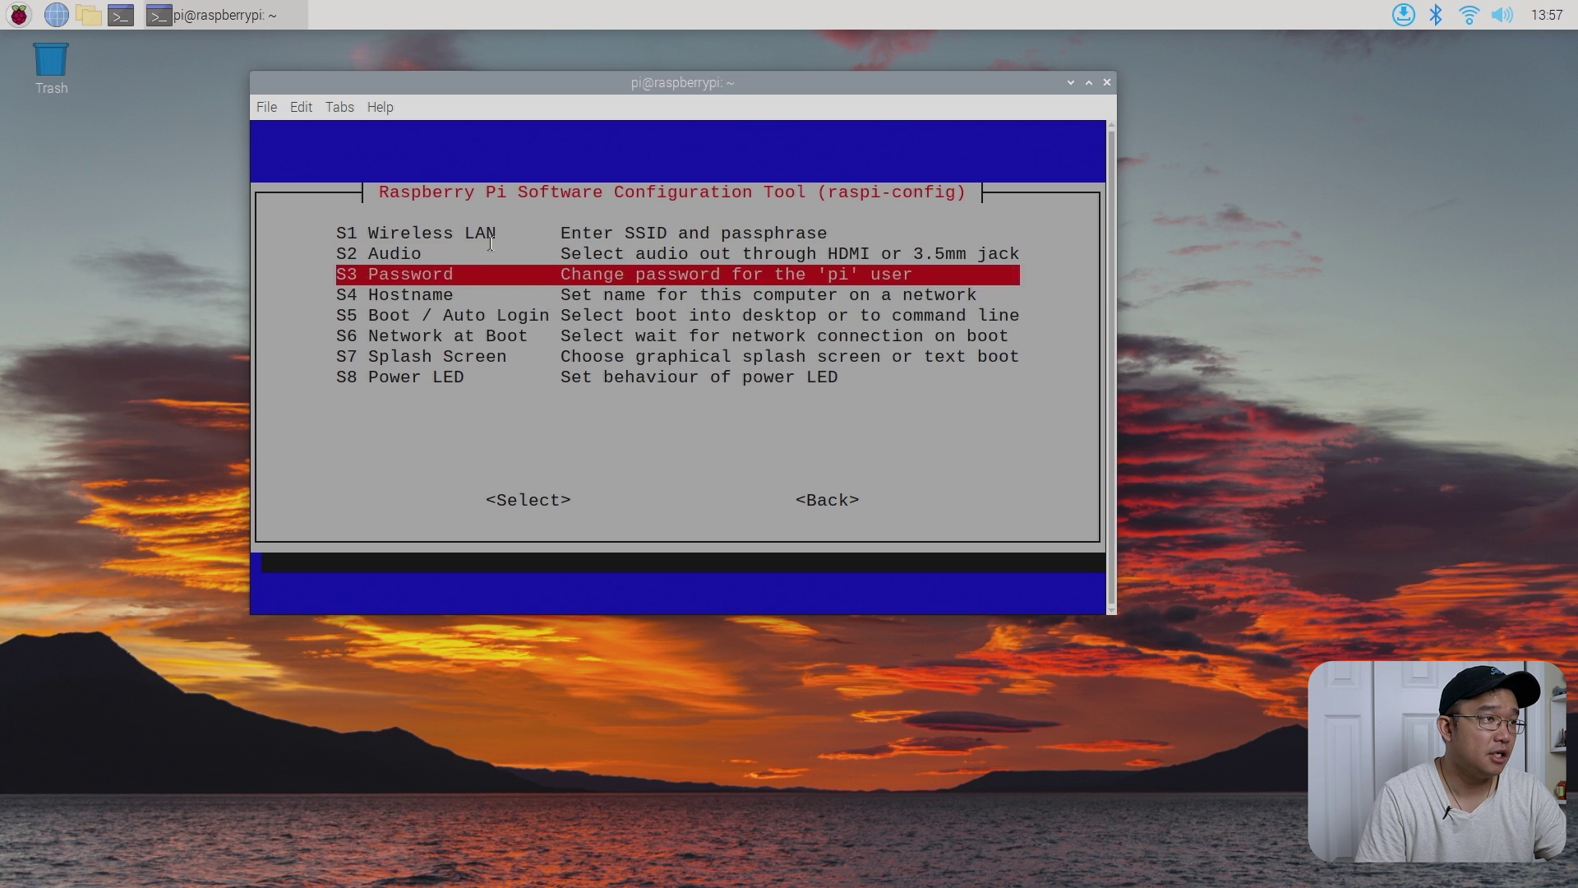
key(Down)
key(Down)
key(Down)
key(Up)
key(Up)
key(Up)
key(Up)
key(Up)
key(Down)
key(Down)
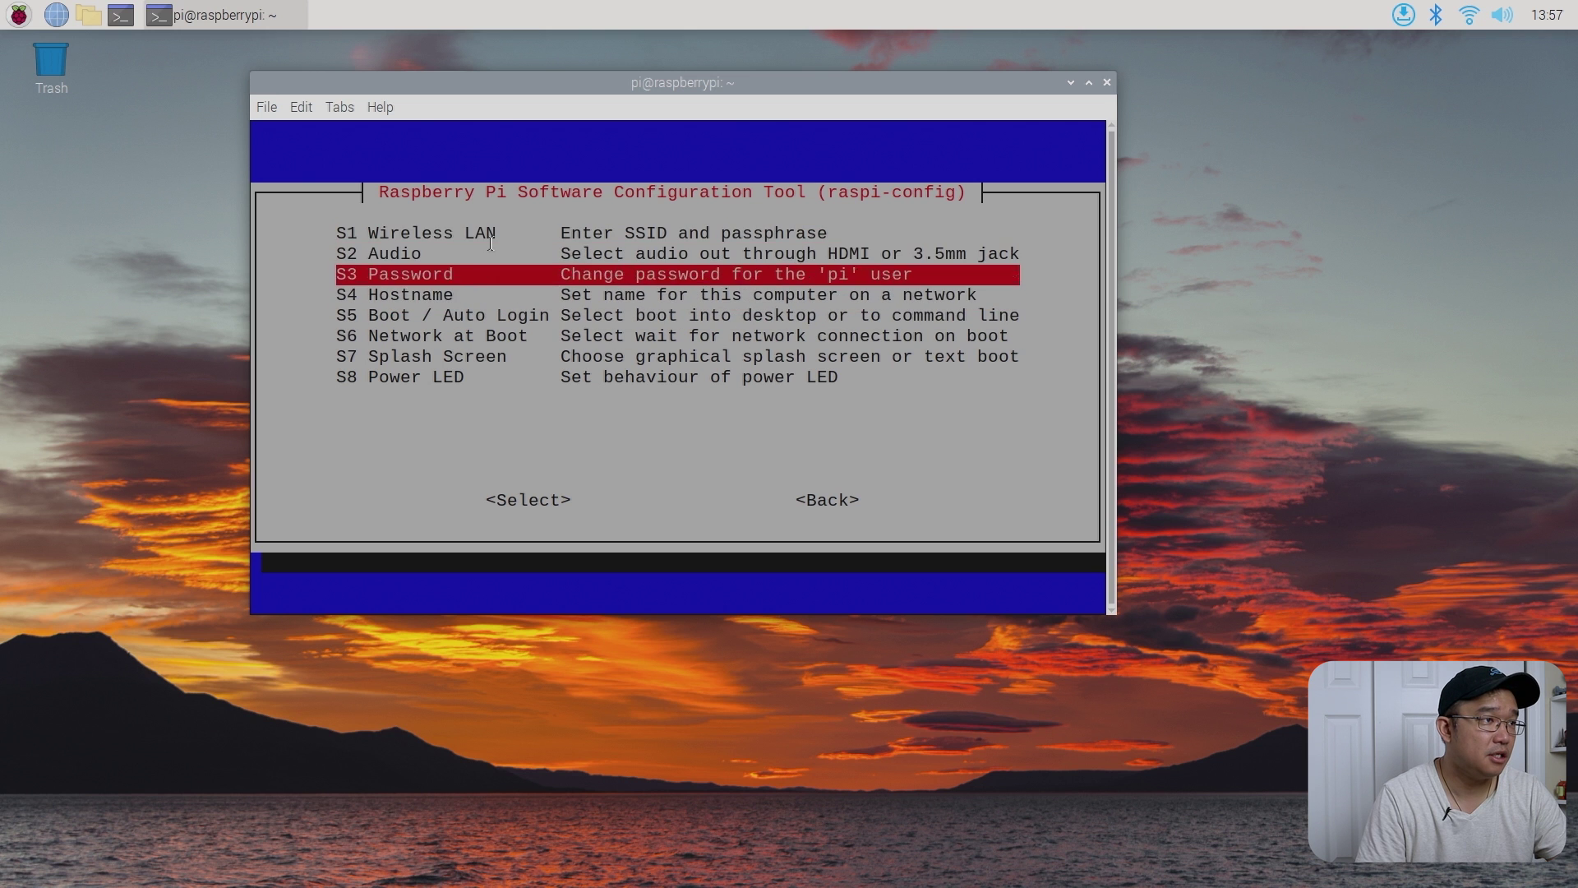
key(Down)
key(Escape)
- Enter 6 Advanced Options and move down to the Network Config entry
key(Down)
key(Down)
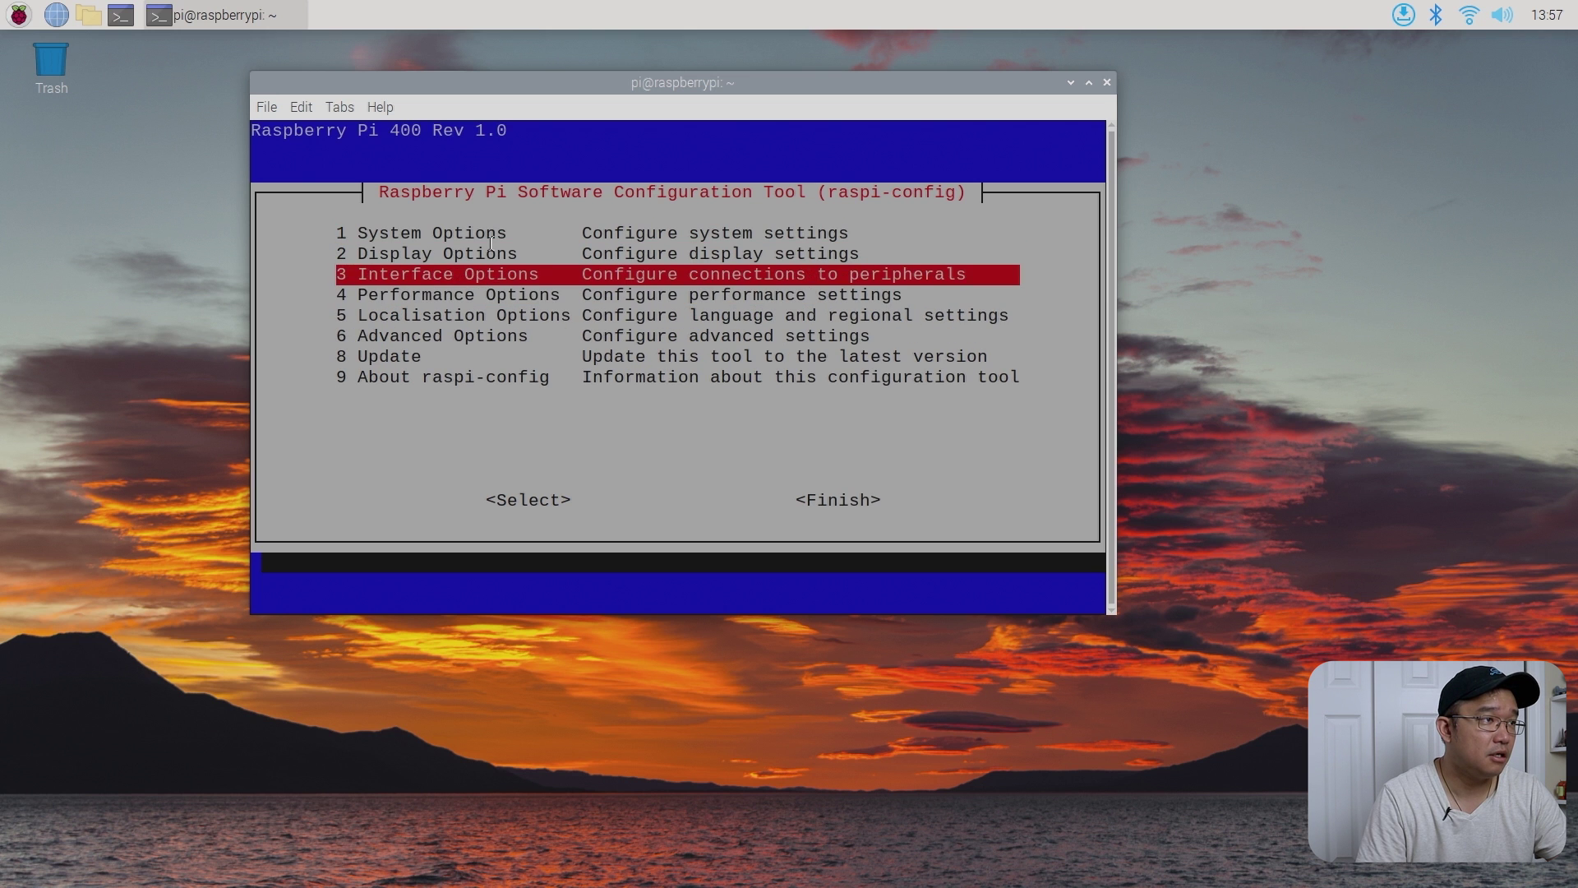
key(Down)
key(Down)
key(Down)
key(Return)
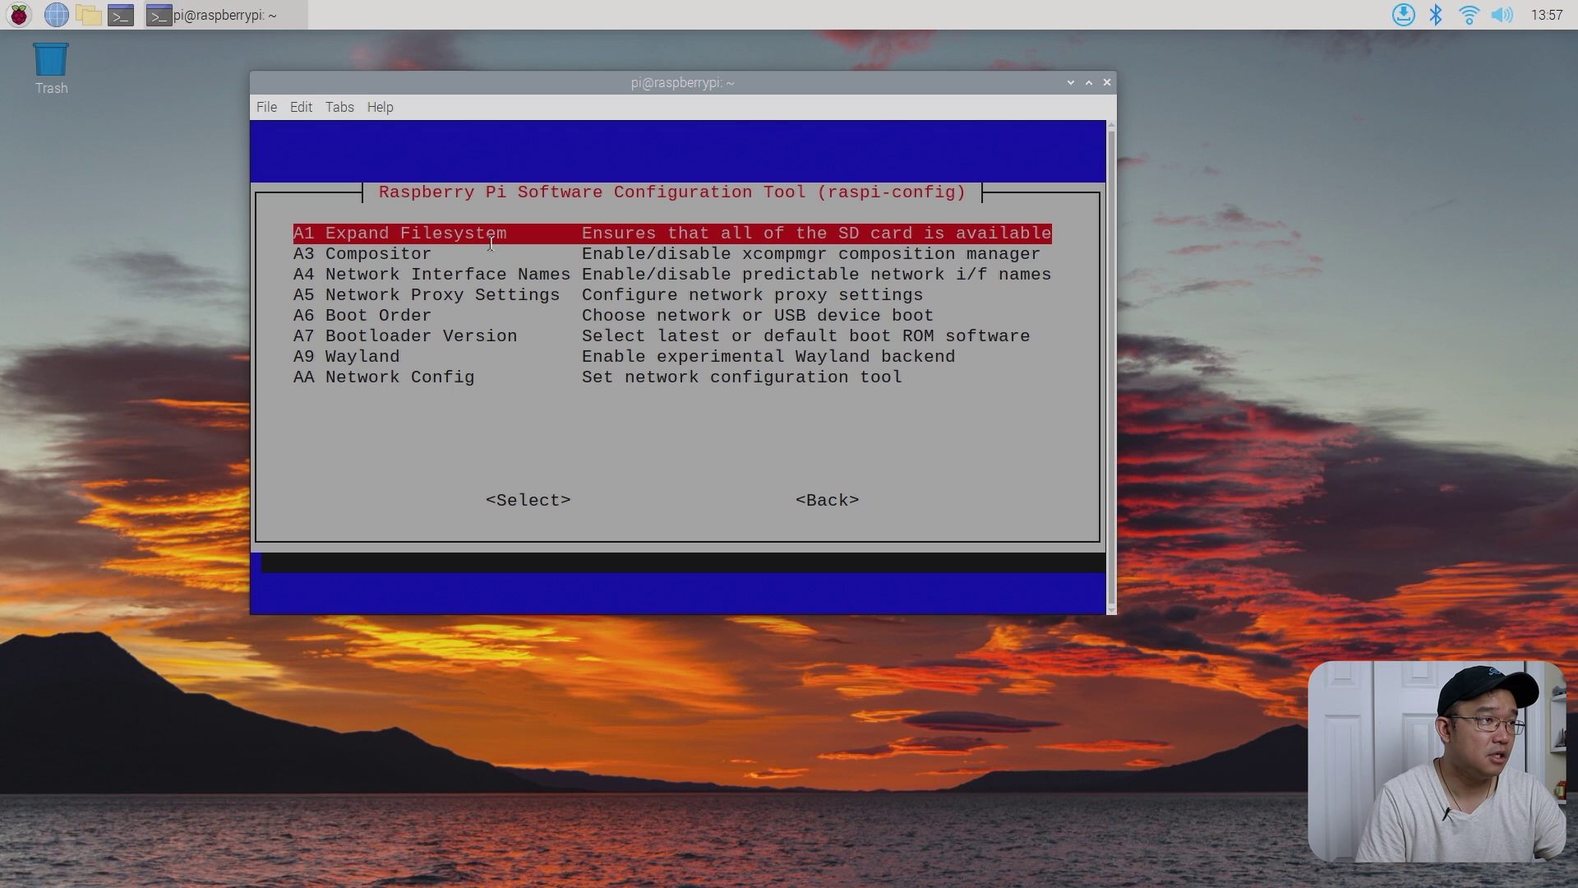
key(Down)
key(Down)
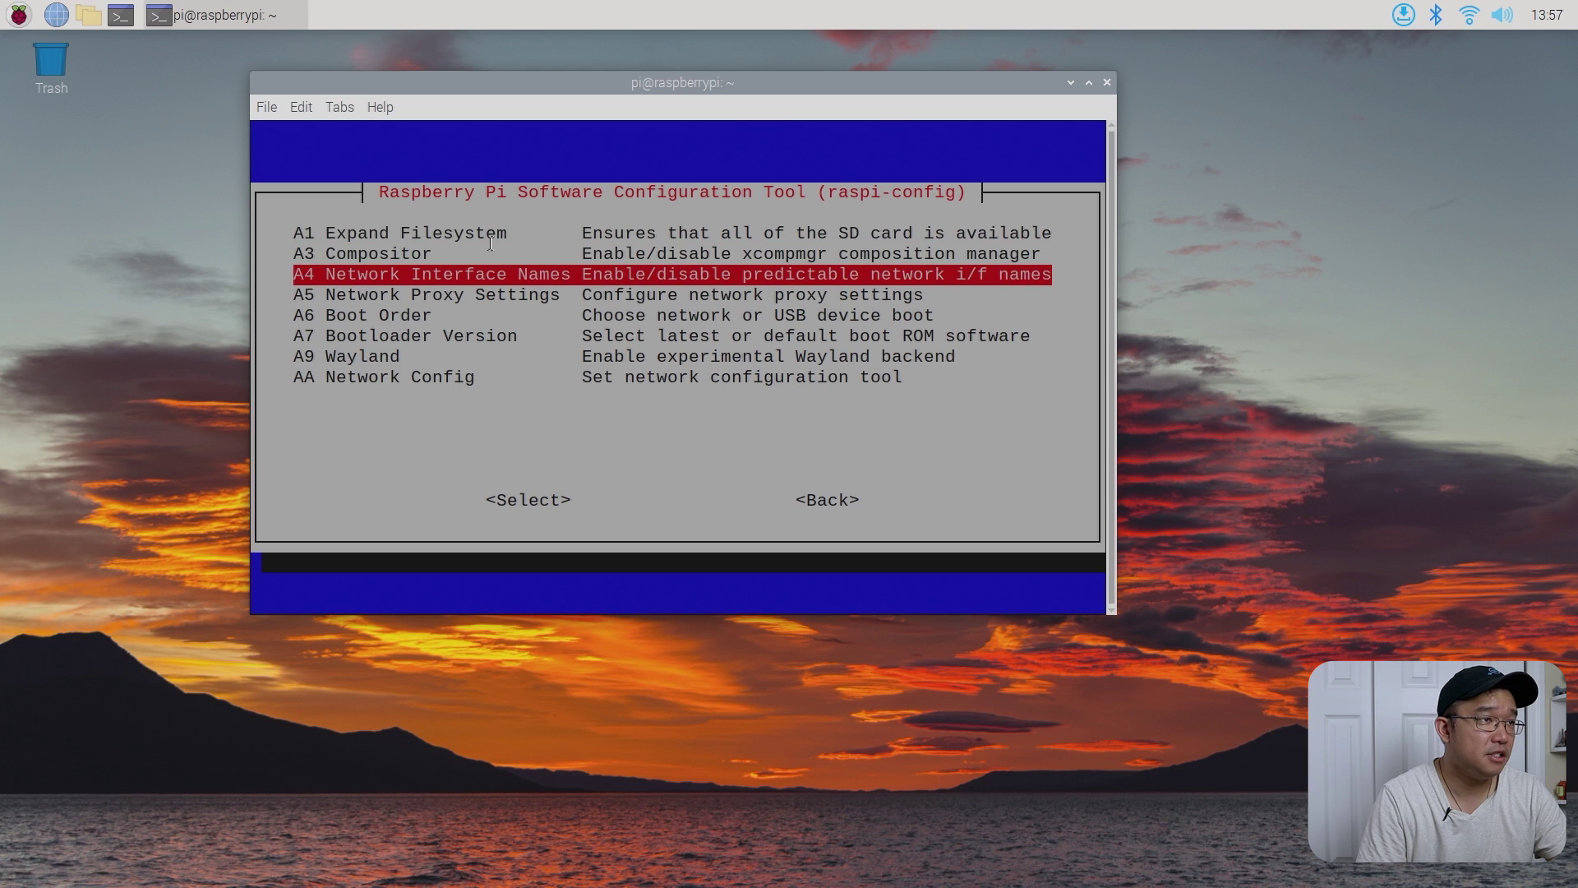
key(Down)
key(Down)
key(Down)
key(Down)
key(Down)
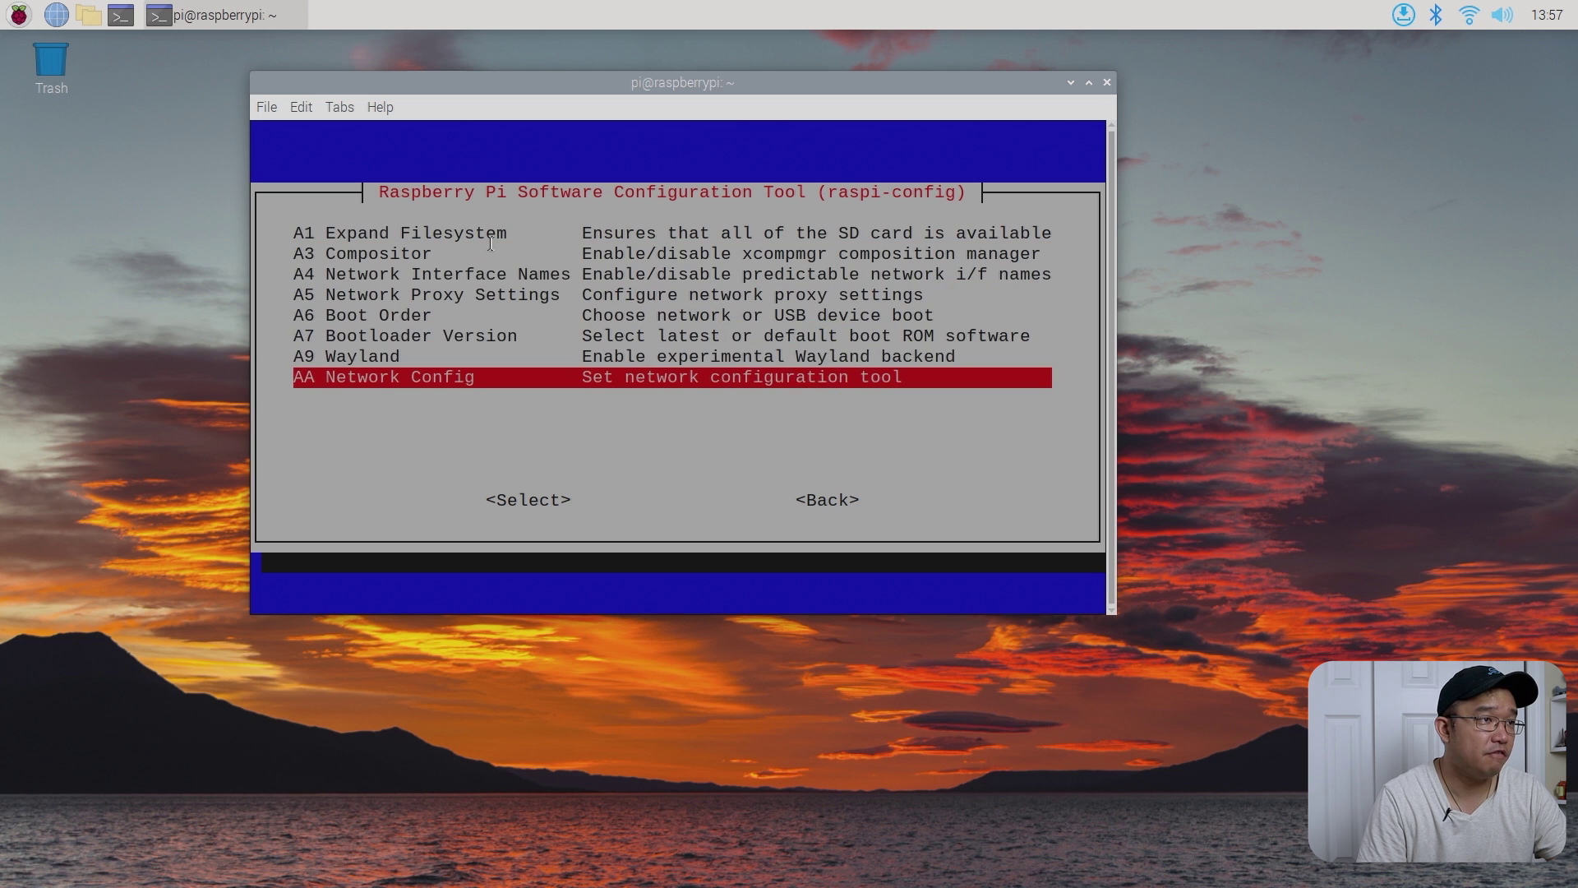
- Set the network configuration to NetworkManager and acknowledge the confirmation message
key(Return)
key(Down)
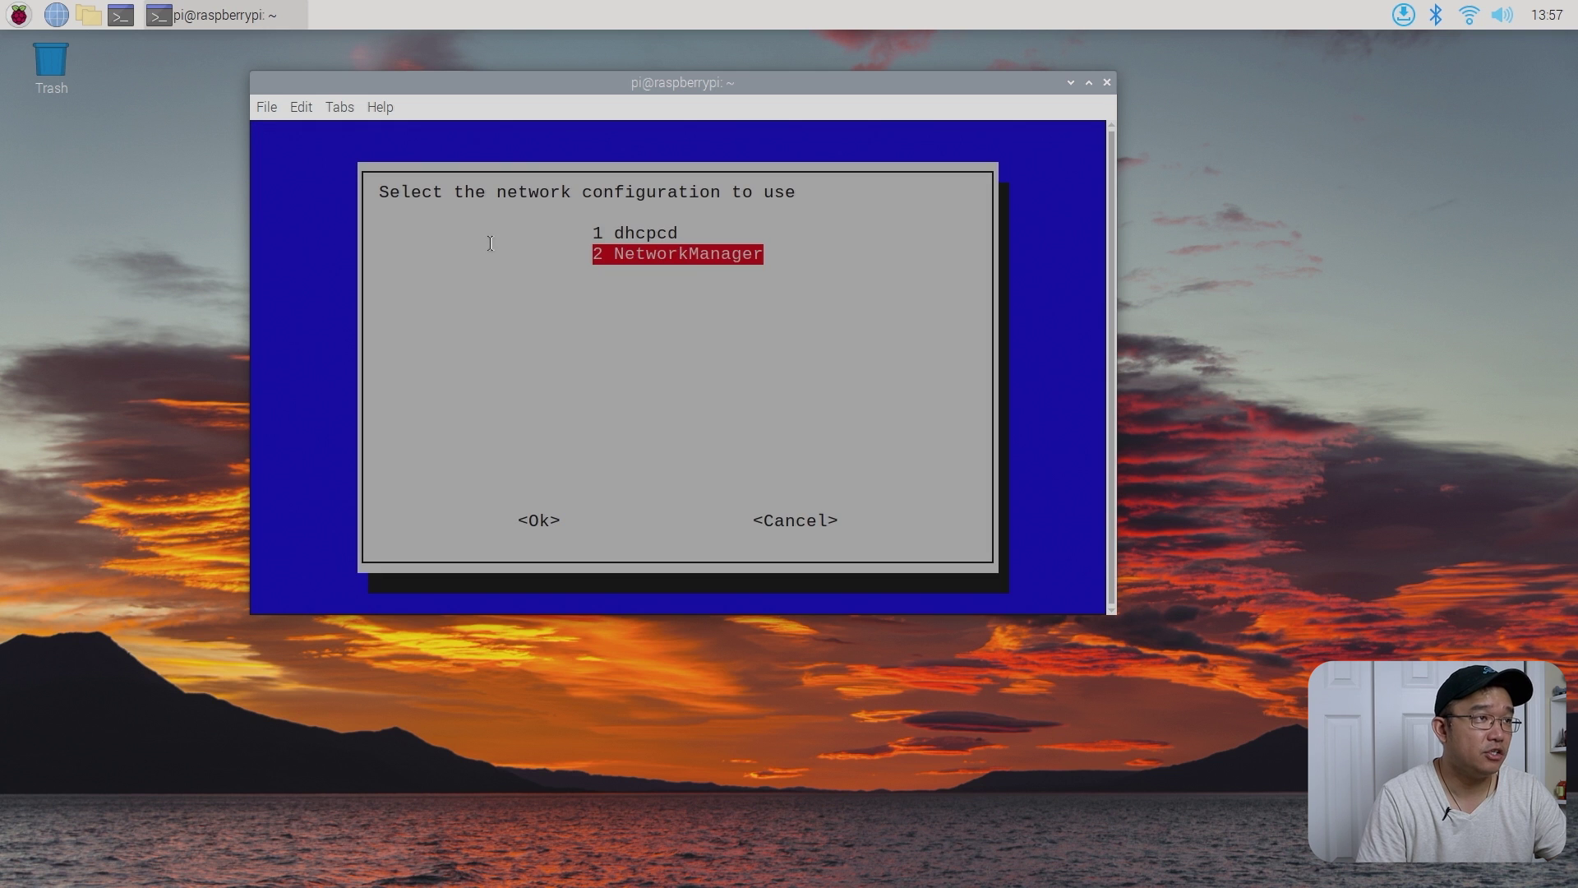
key(Up)
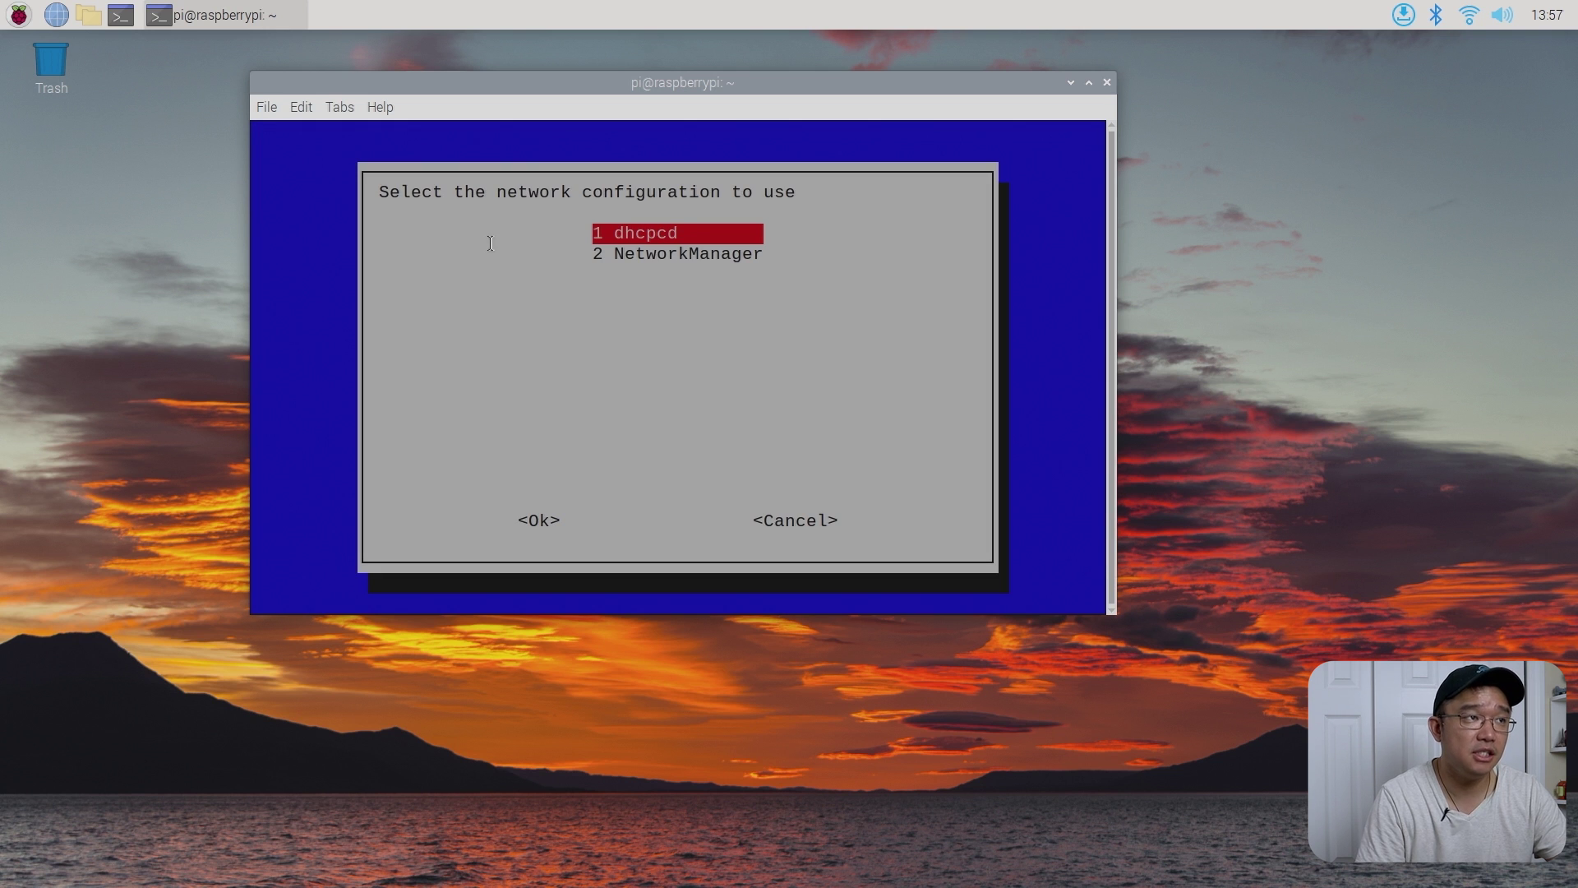
key(Down)
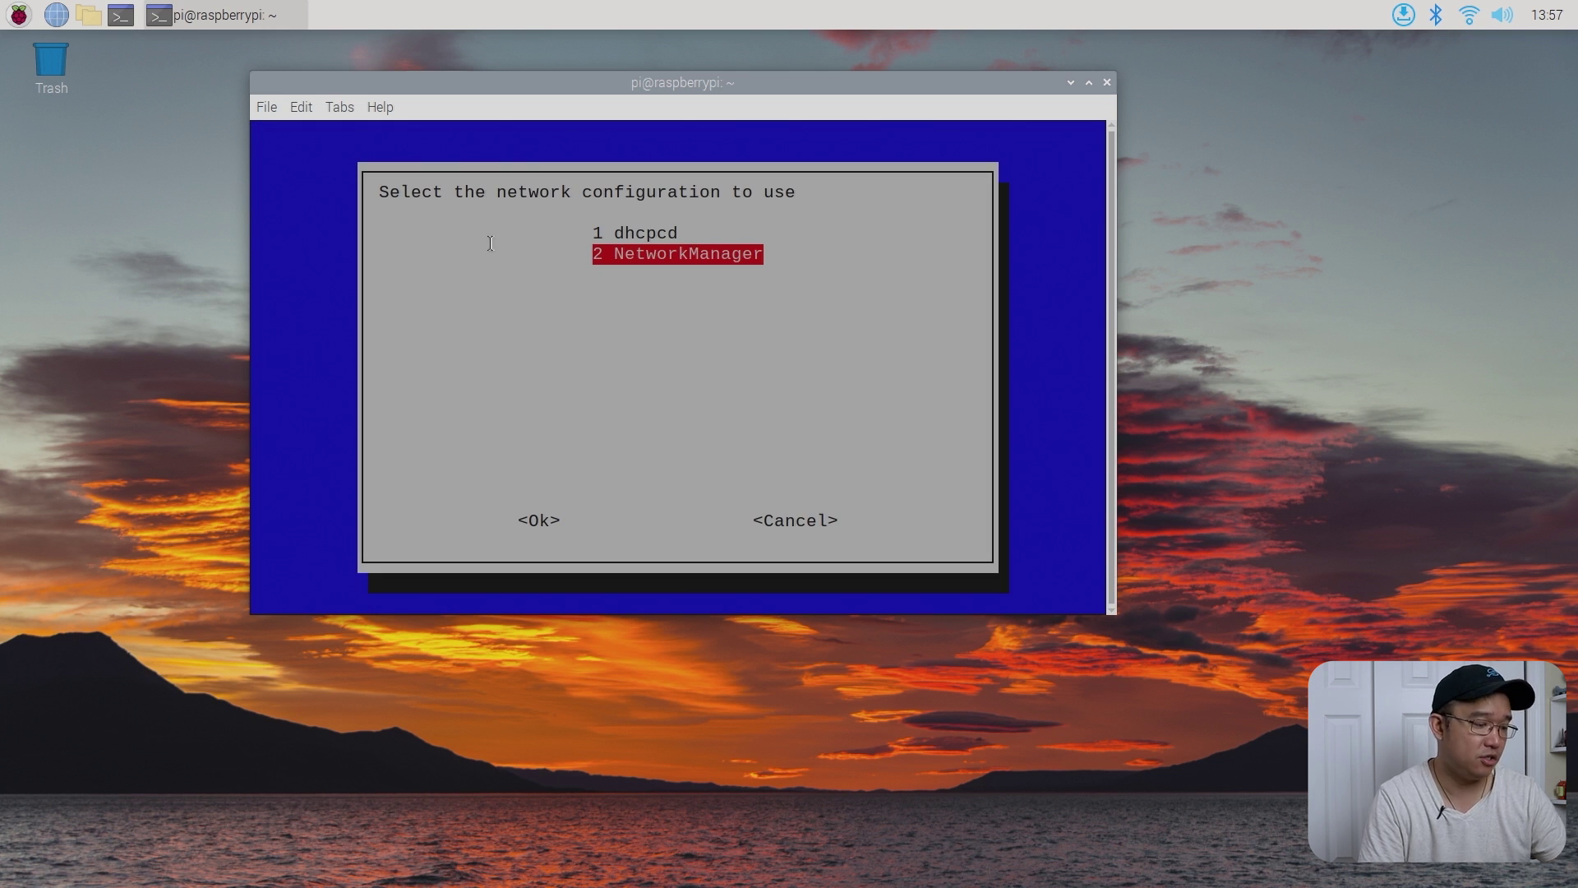
key(Return)
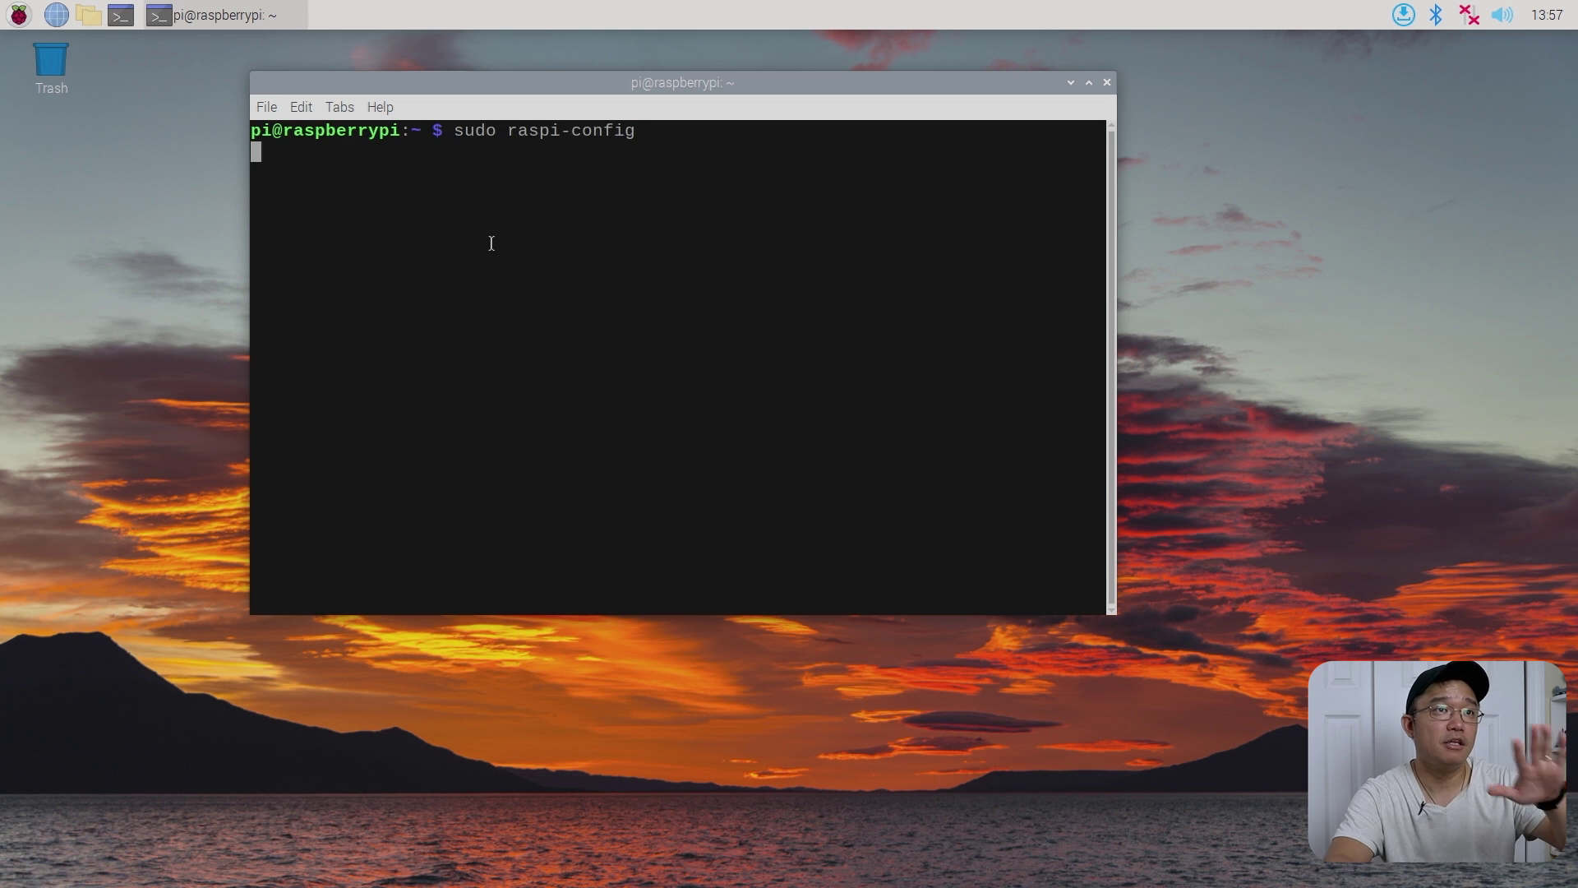
key(Return)
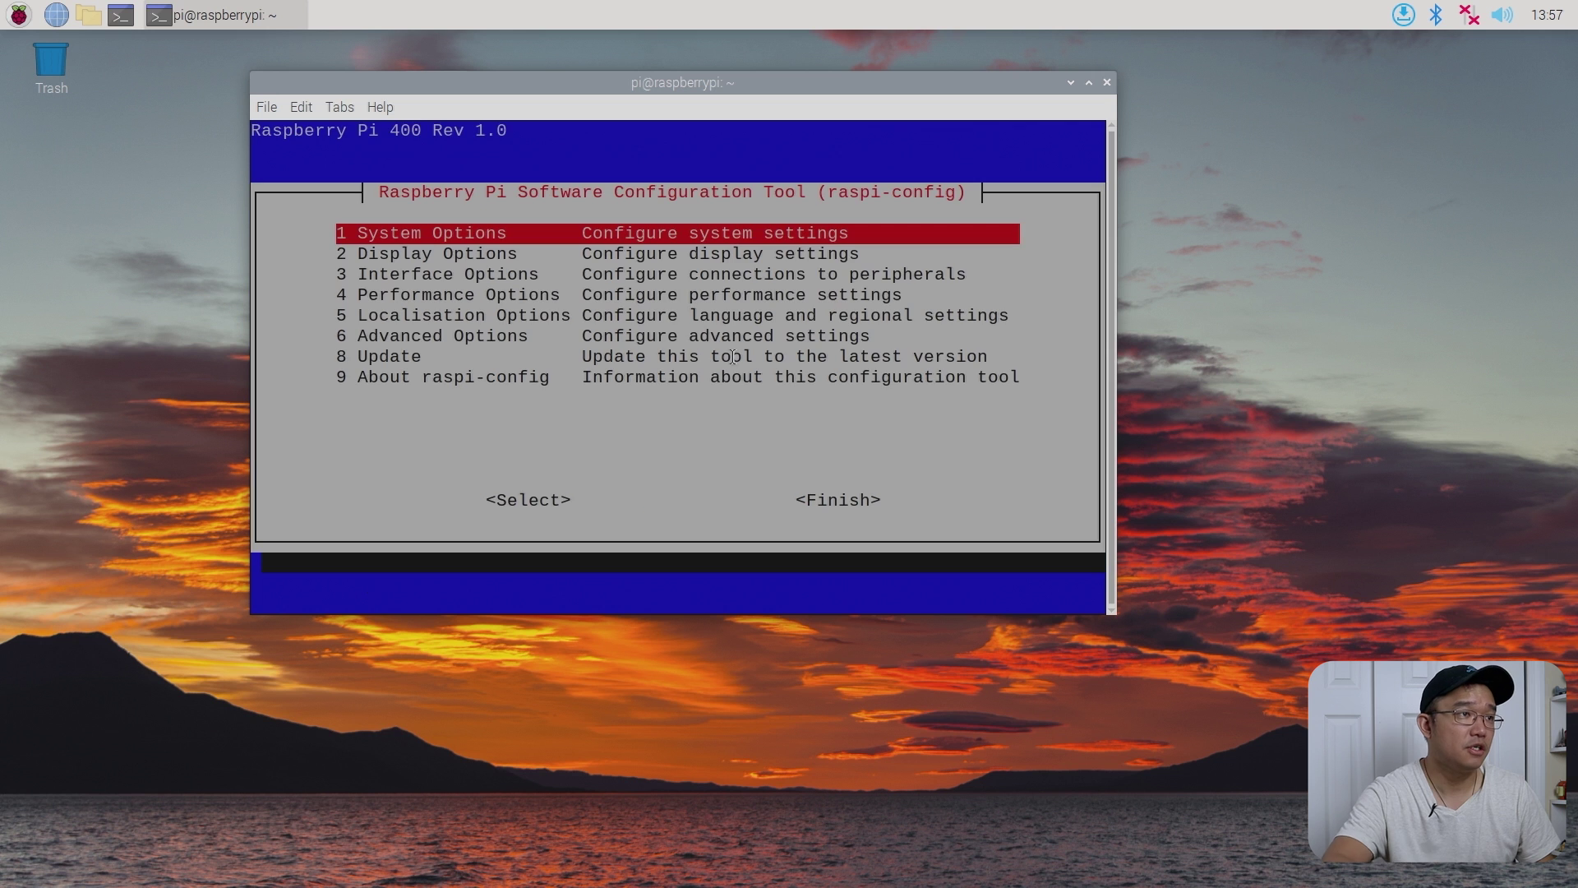
- Finish raspi-config without rebooting, then reboot the Pi from the applications menu
key(Tab)
key(Tab)
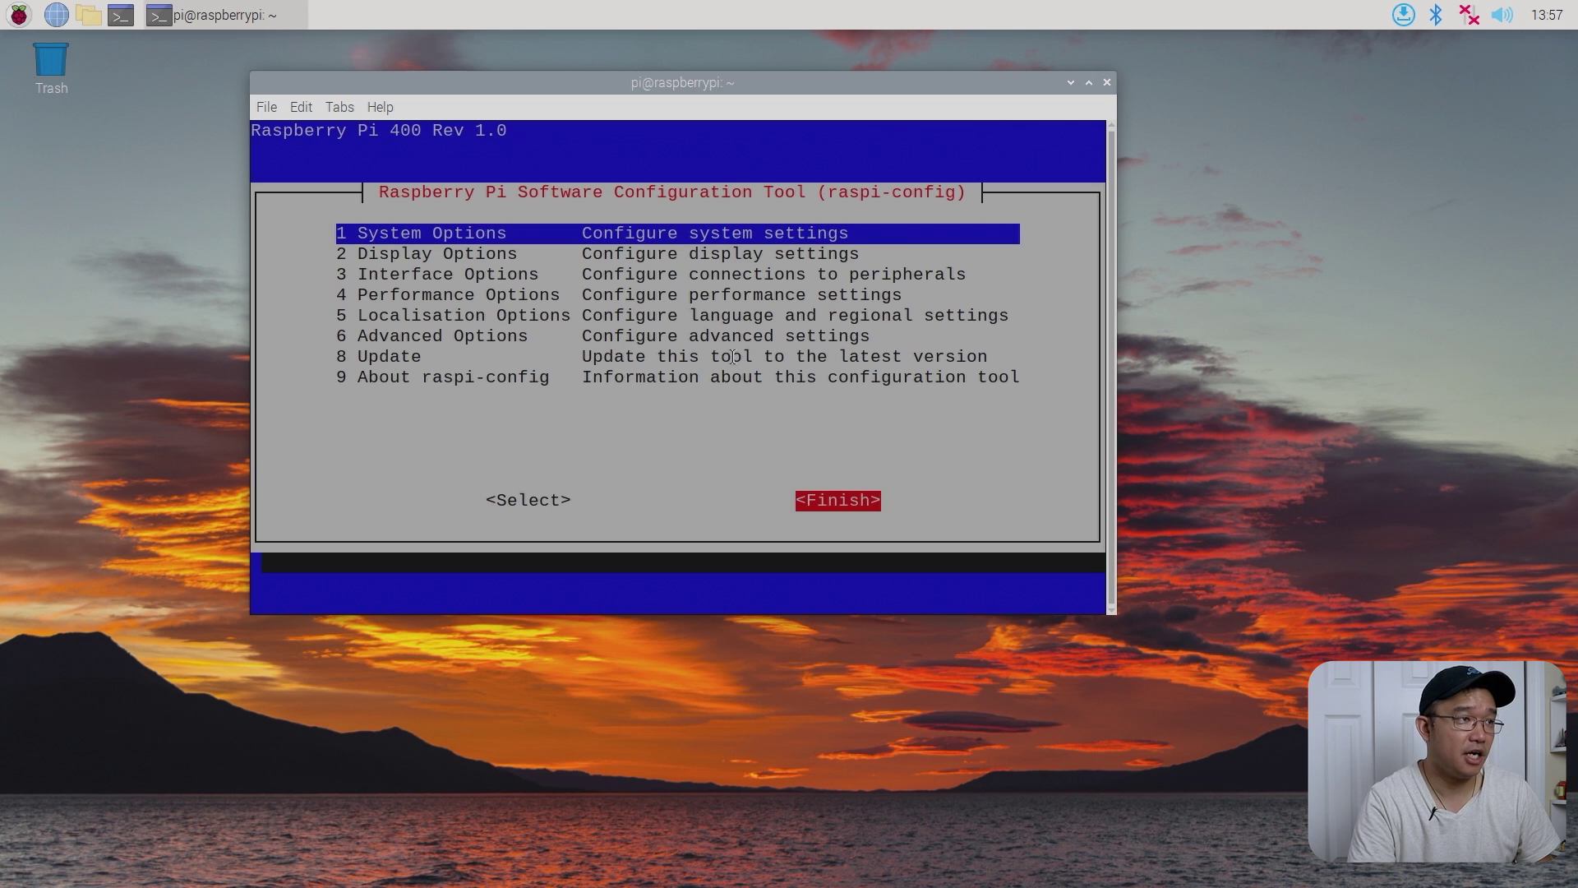
key(Return)
key(Tab)
key(Return)
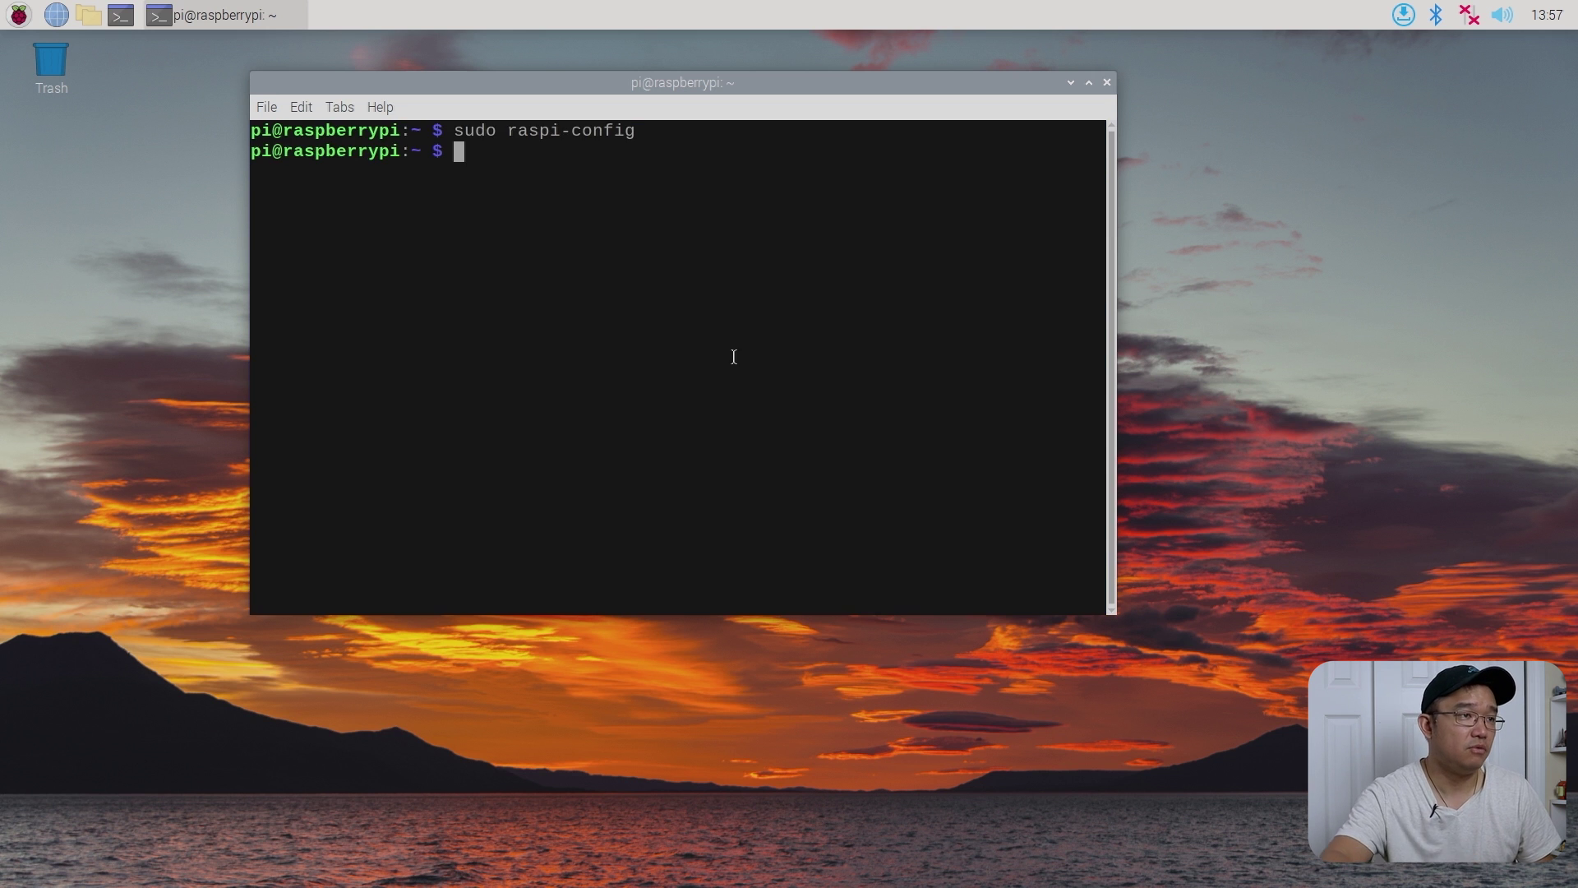
click(1465, 16)
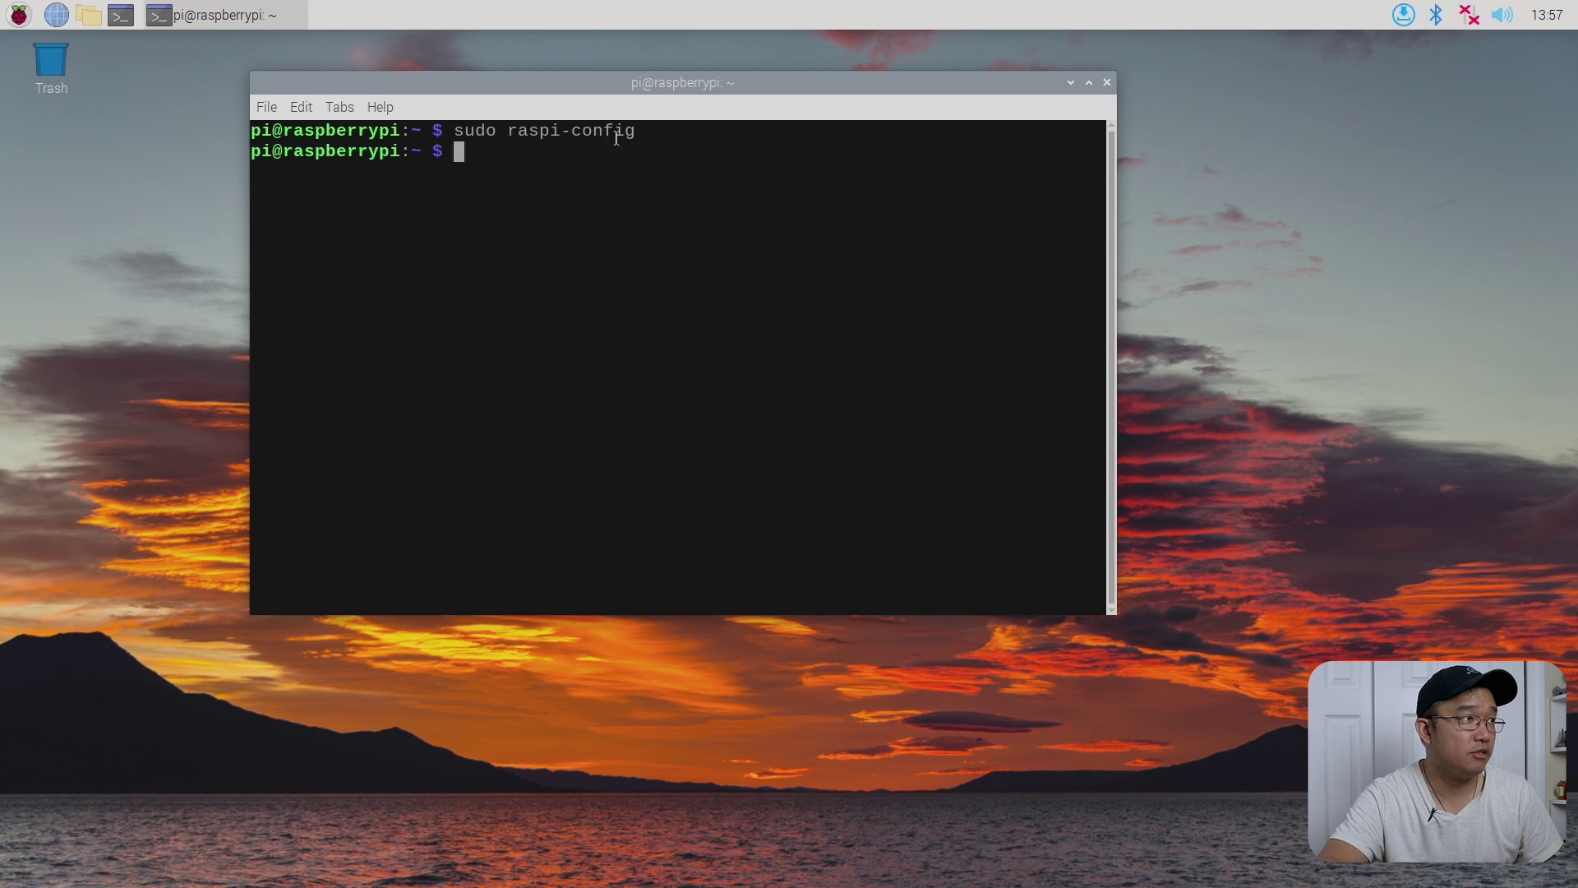
click(18, 15)
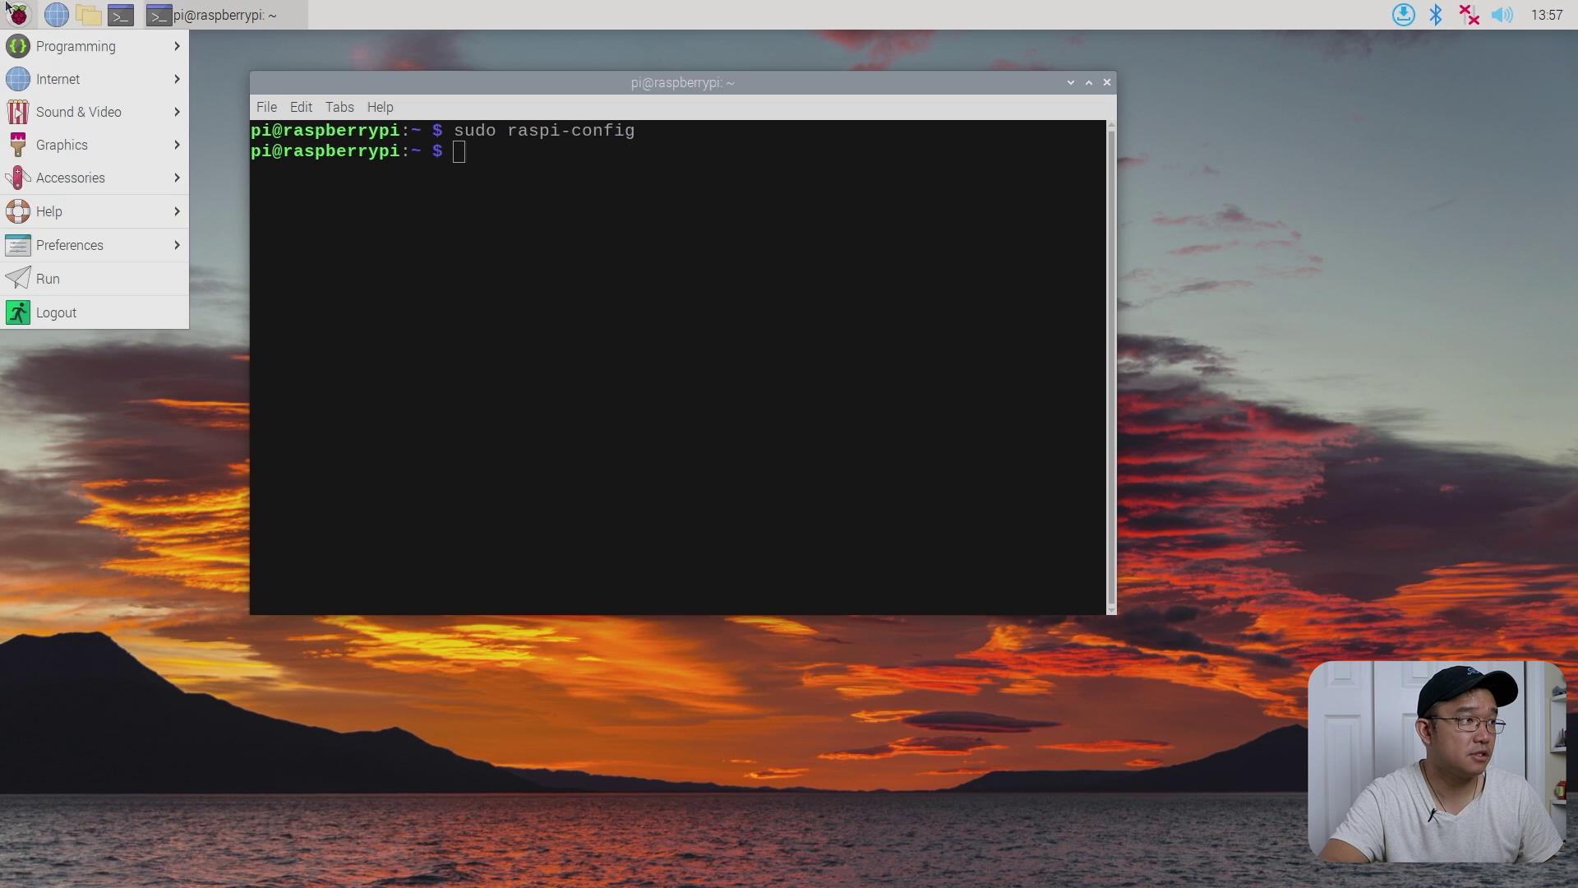
click(98, 314)
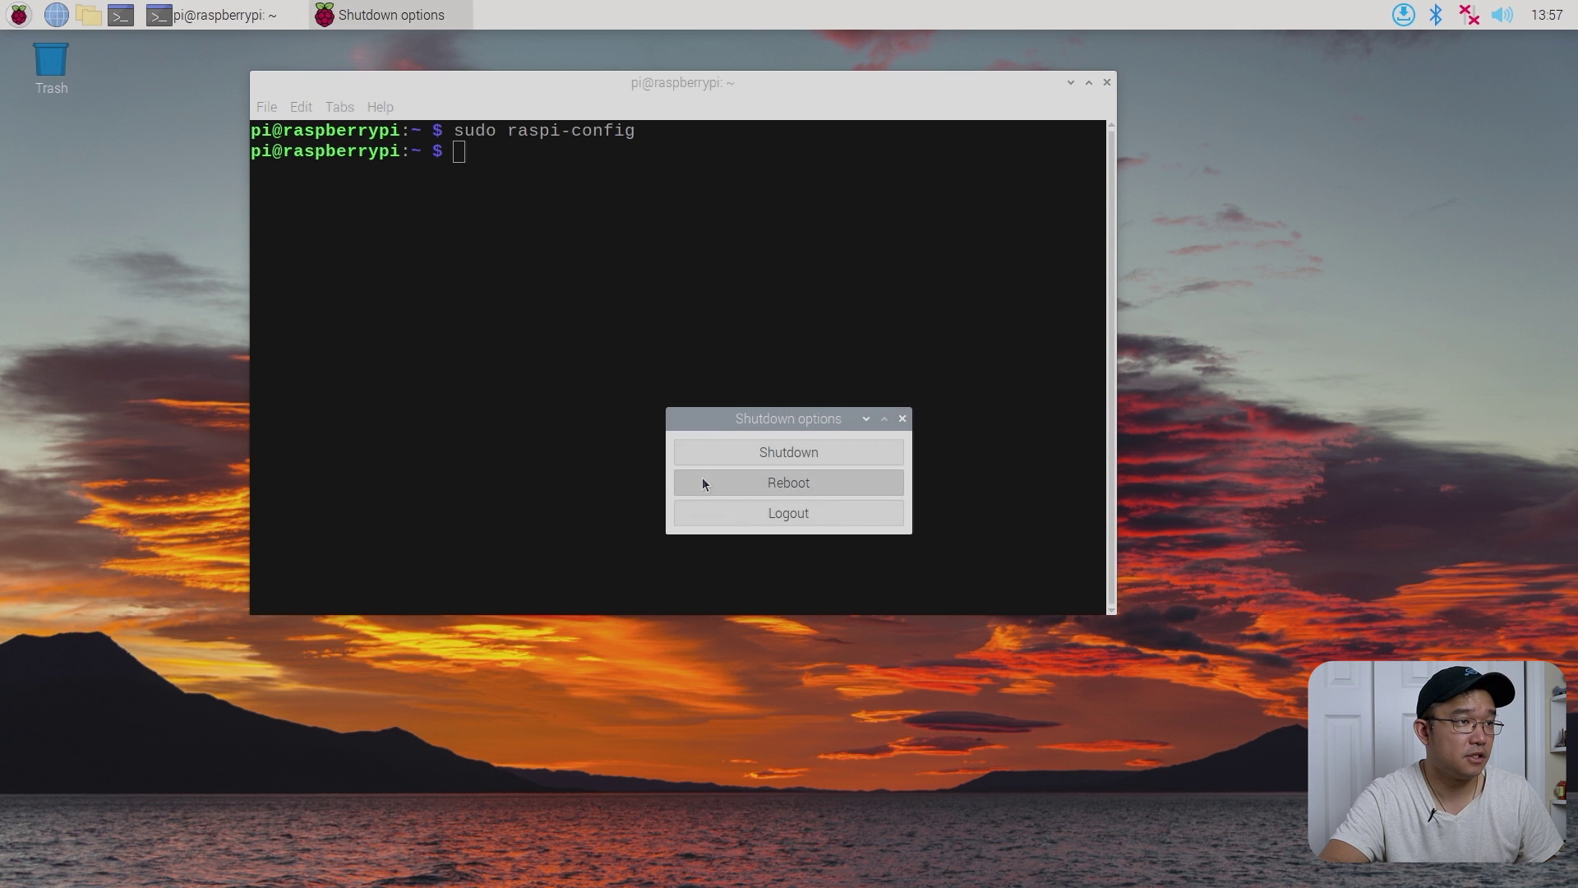
click(702, 482)
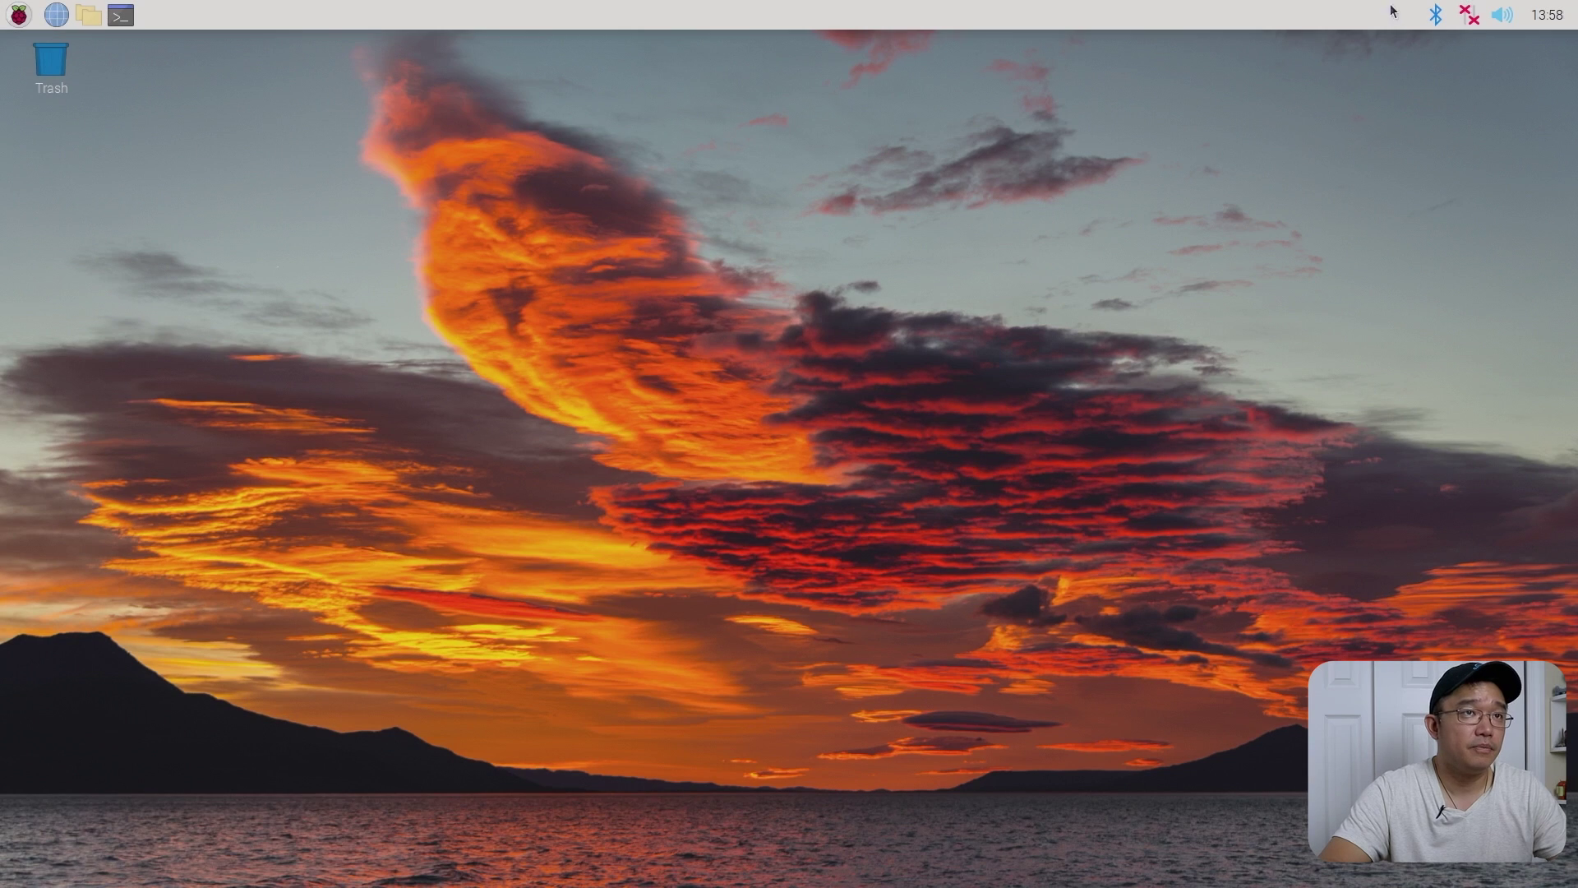
- Choose the friday network from the tray and enter its Wi-Fi password to connect
click(1469, 15)
mouse_move(1406, 119)
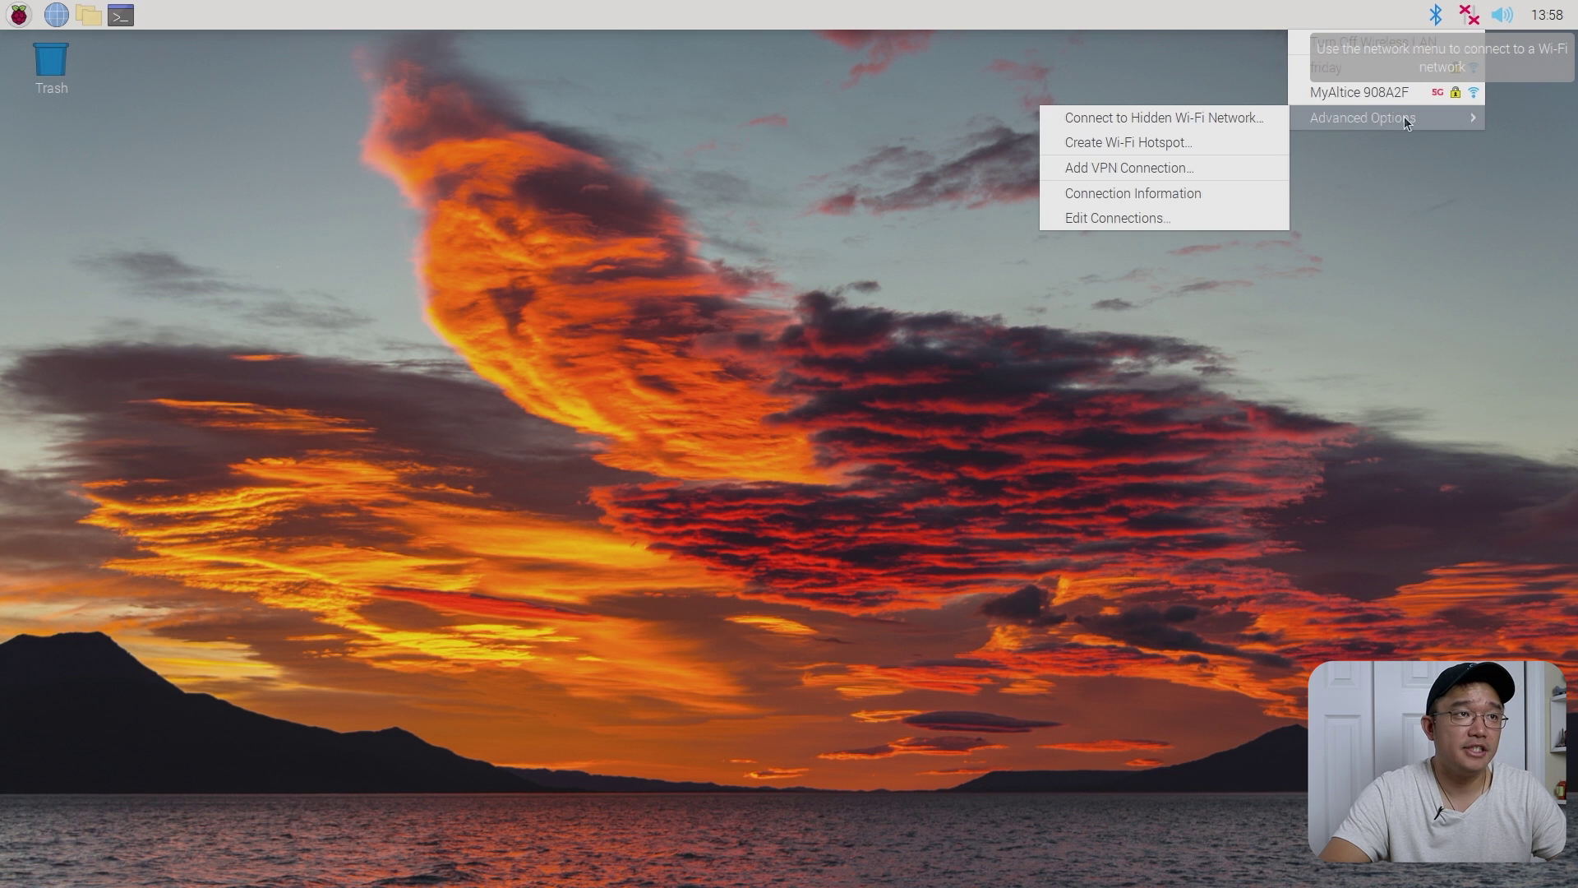
click(1376, 71)
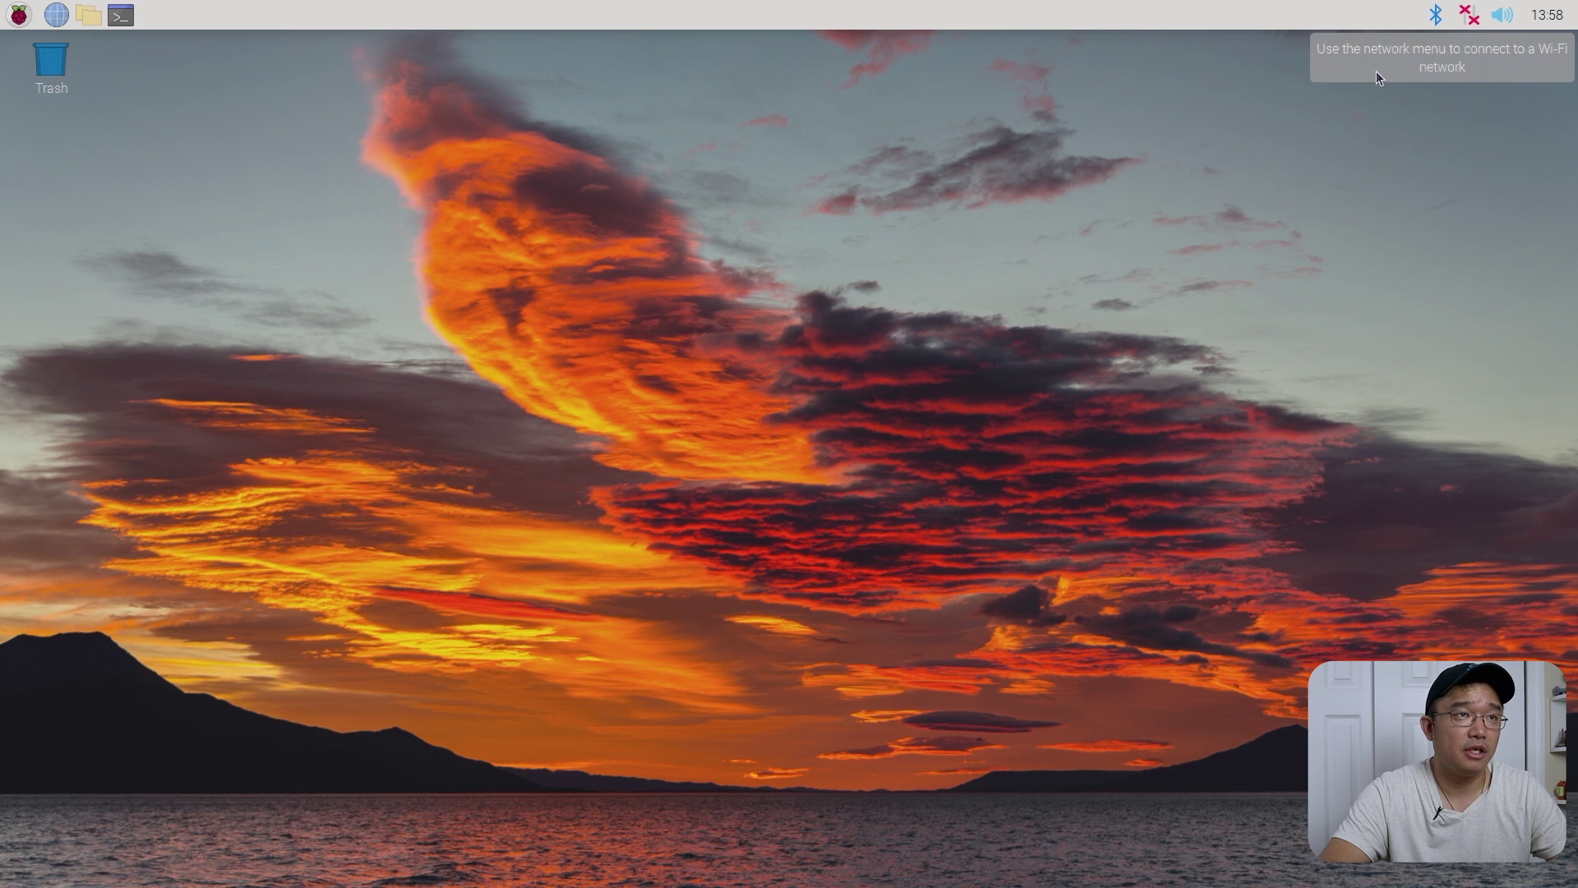
click(1470, 14)
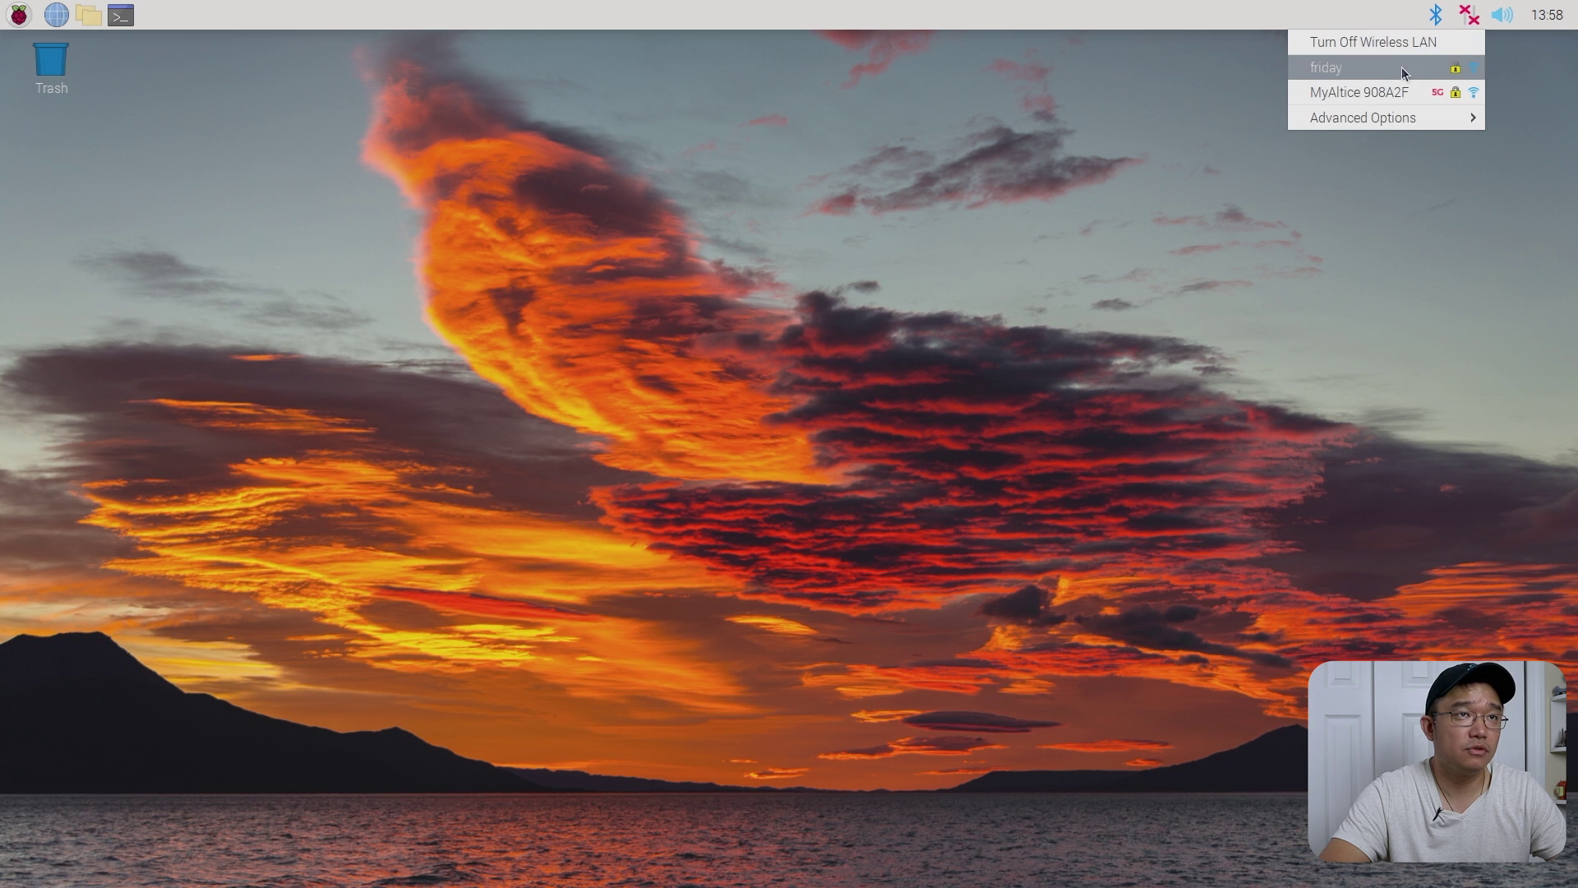
click(1402, 67)
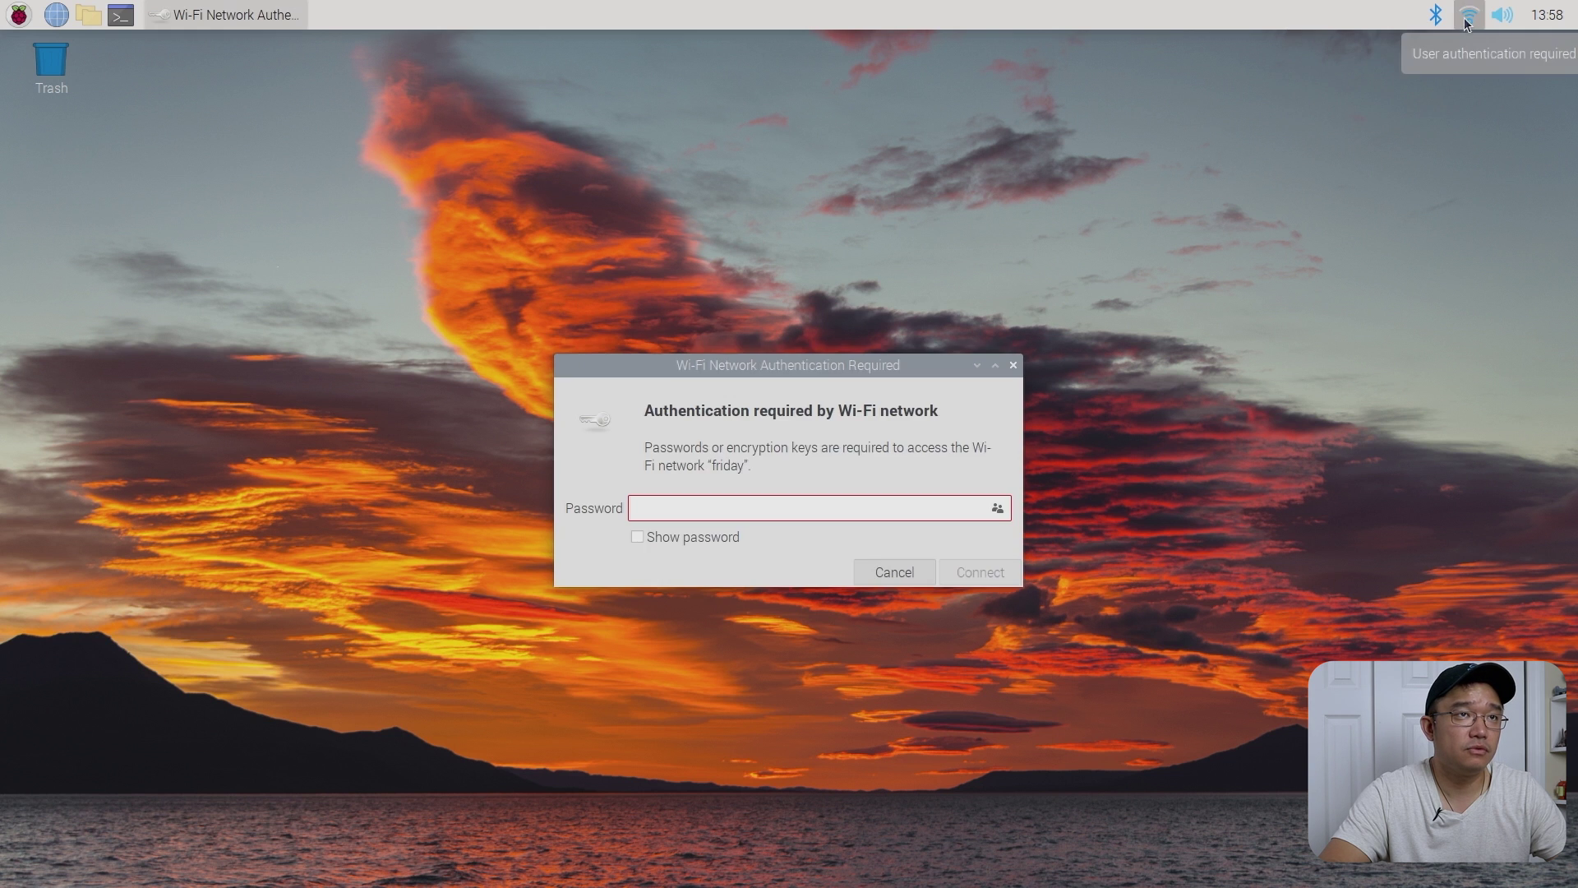
click(885, 517)
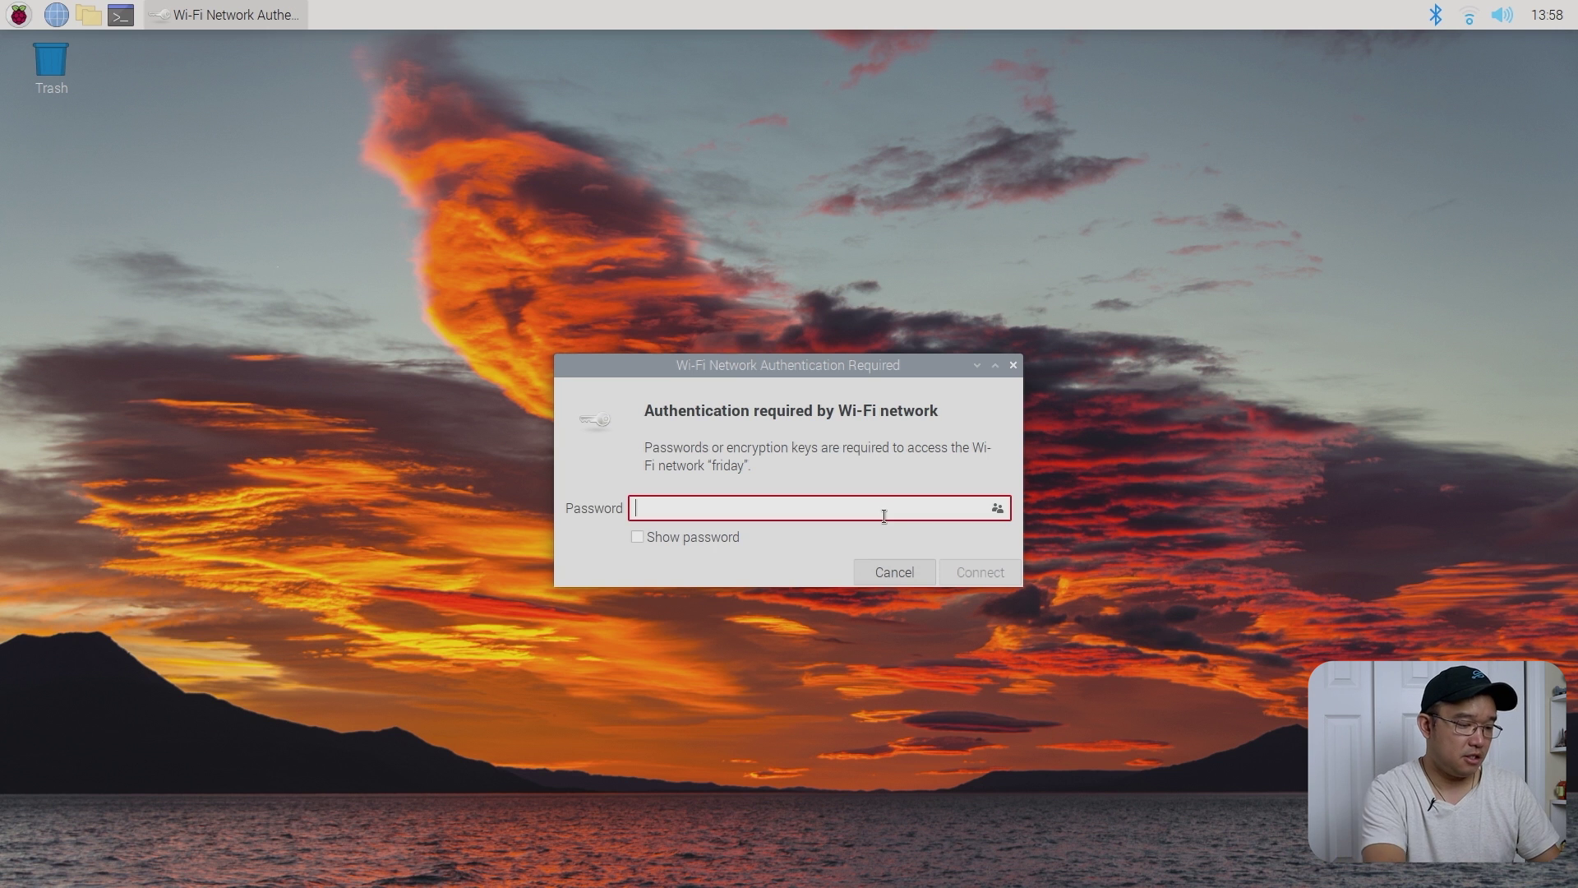
text(•••••••••)
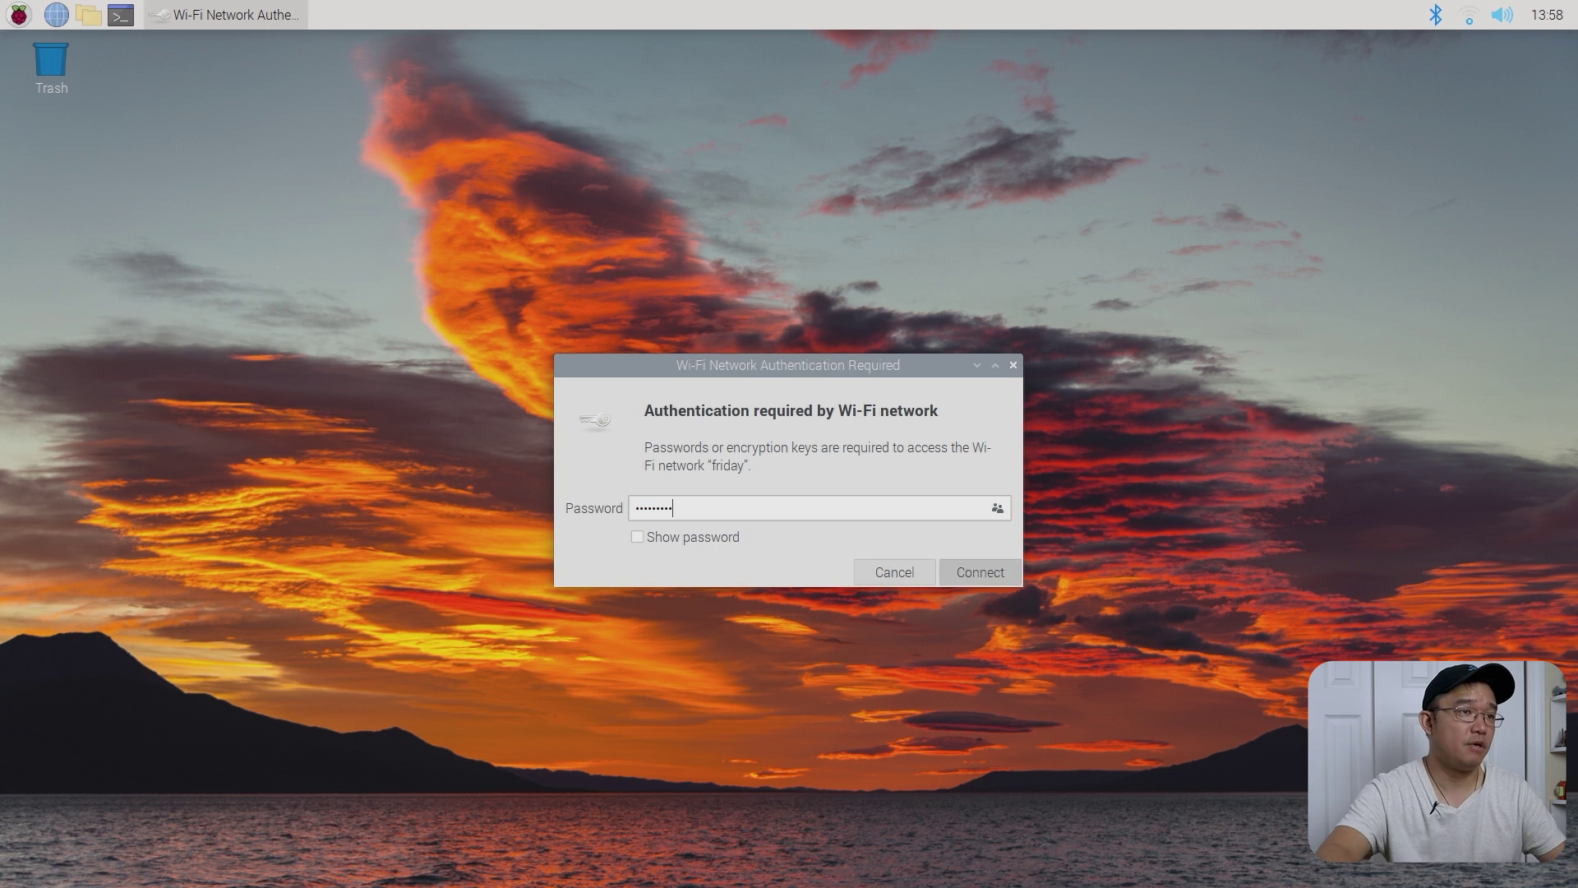
key(Return)
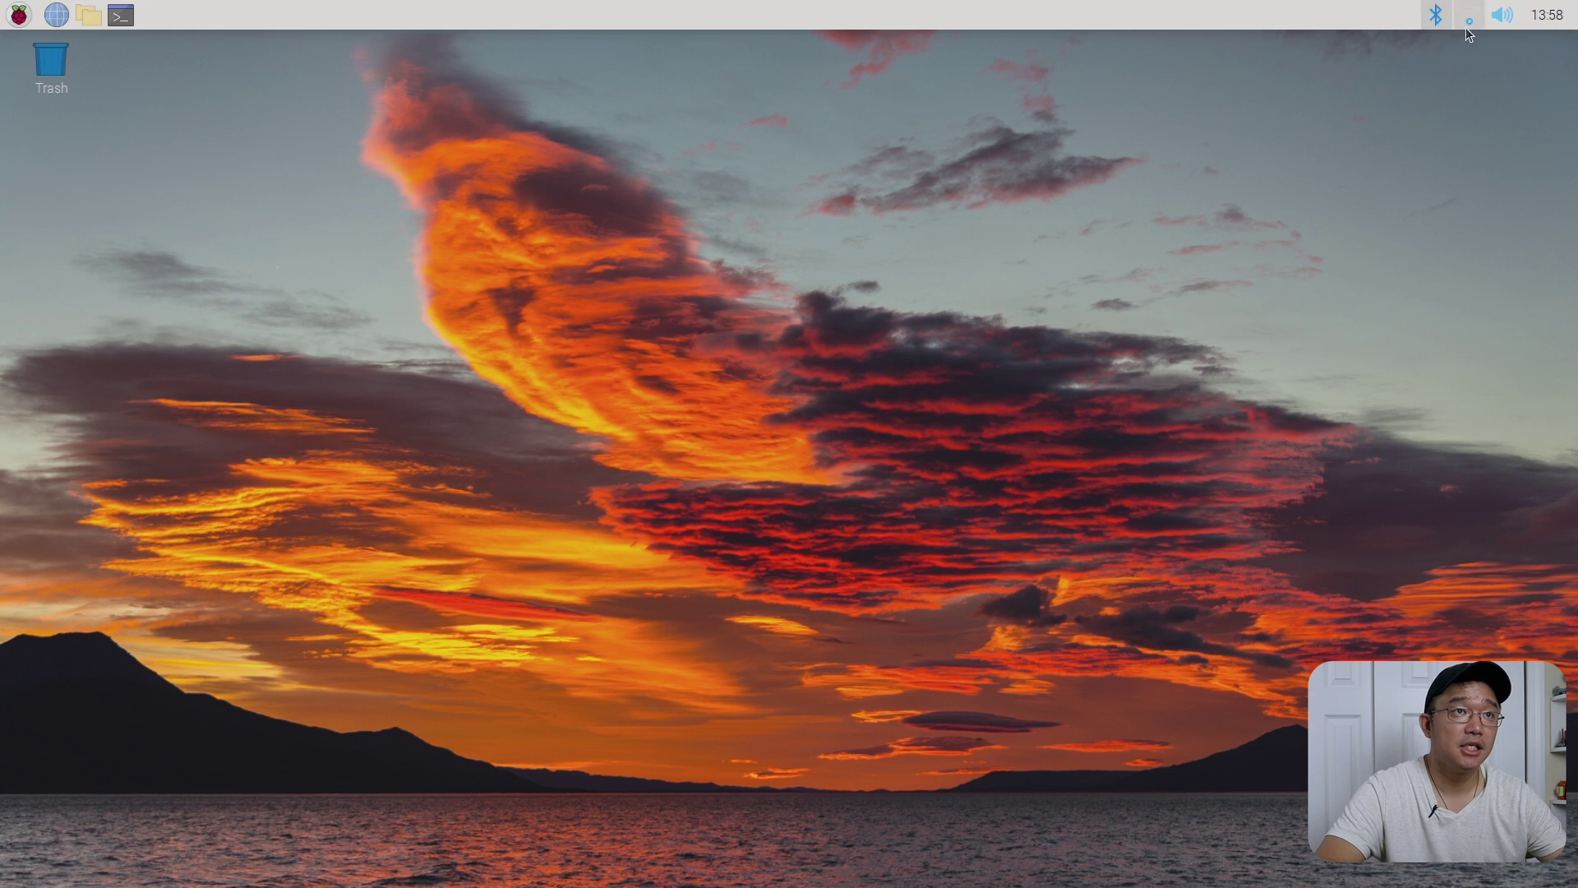
- Show the network tray's Advanced Options submenu with its VPN and connection-editing items
click(1470, 18)
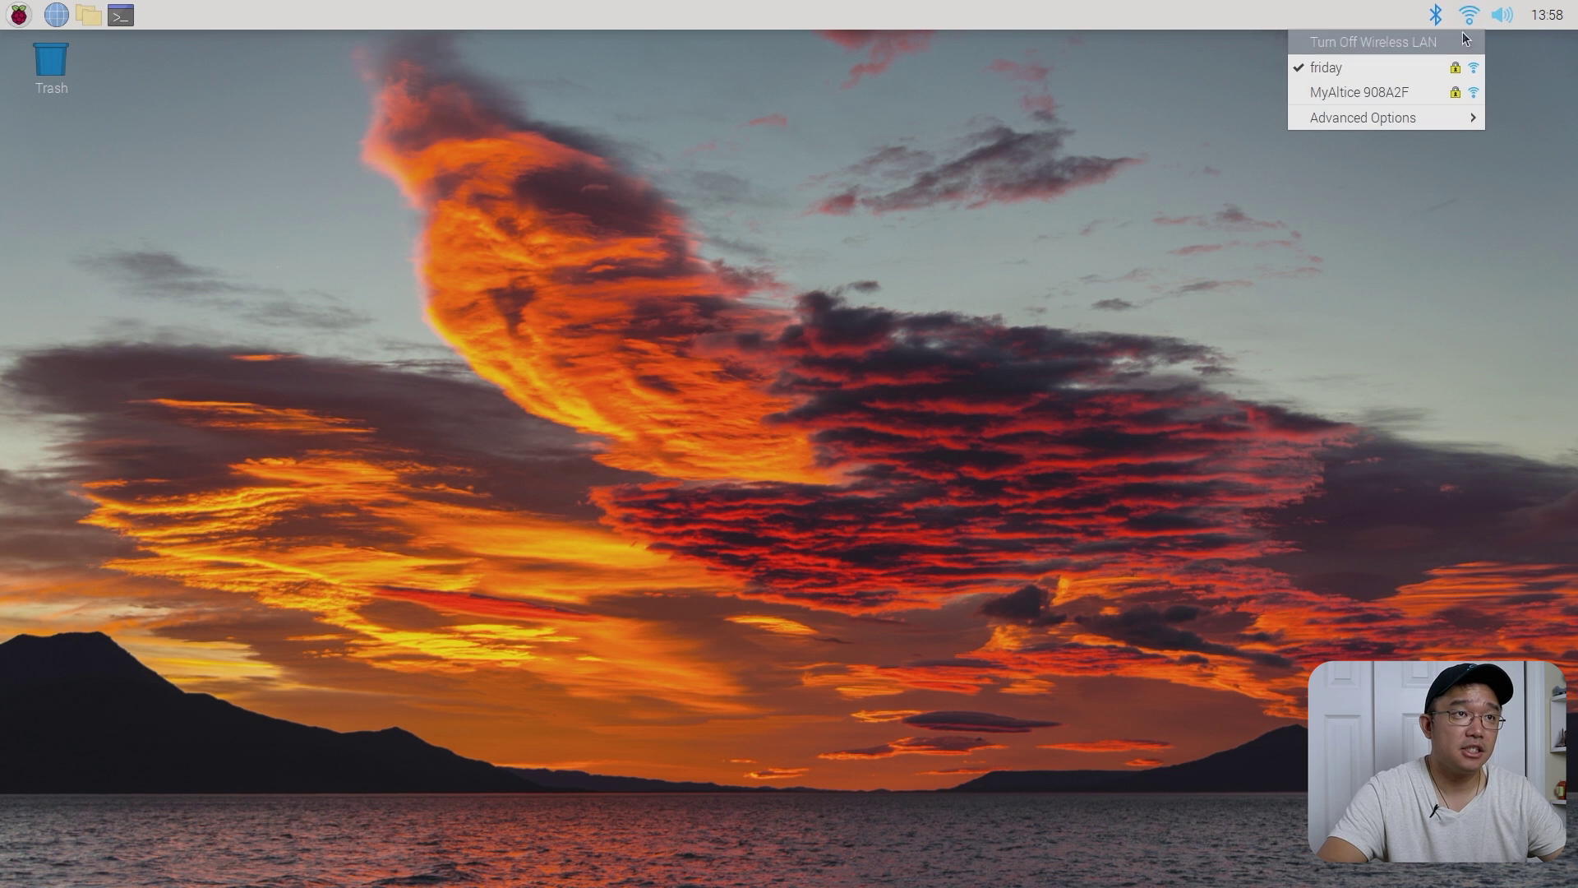
mouse_move(1355, 124)
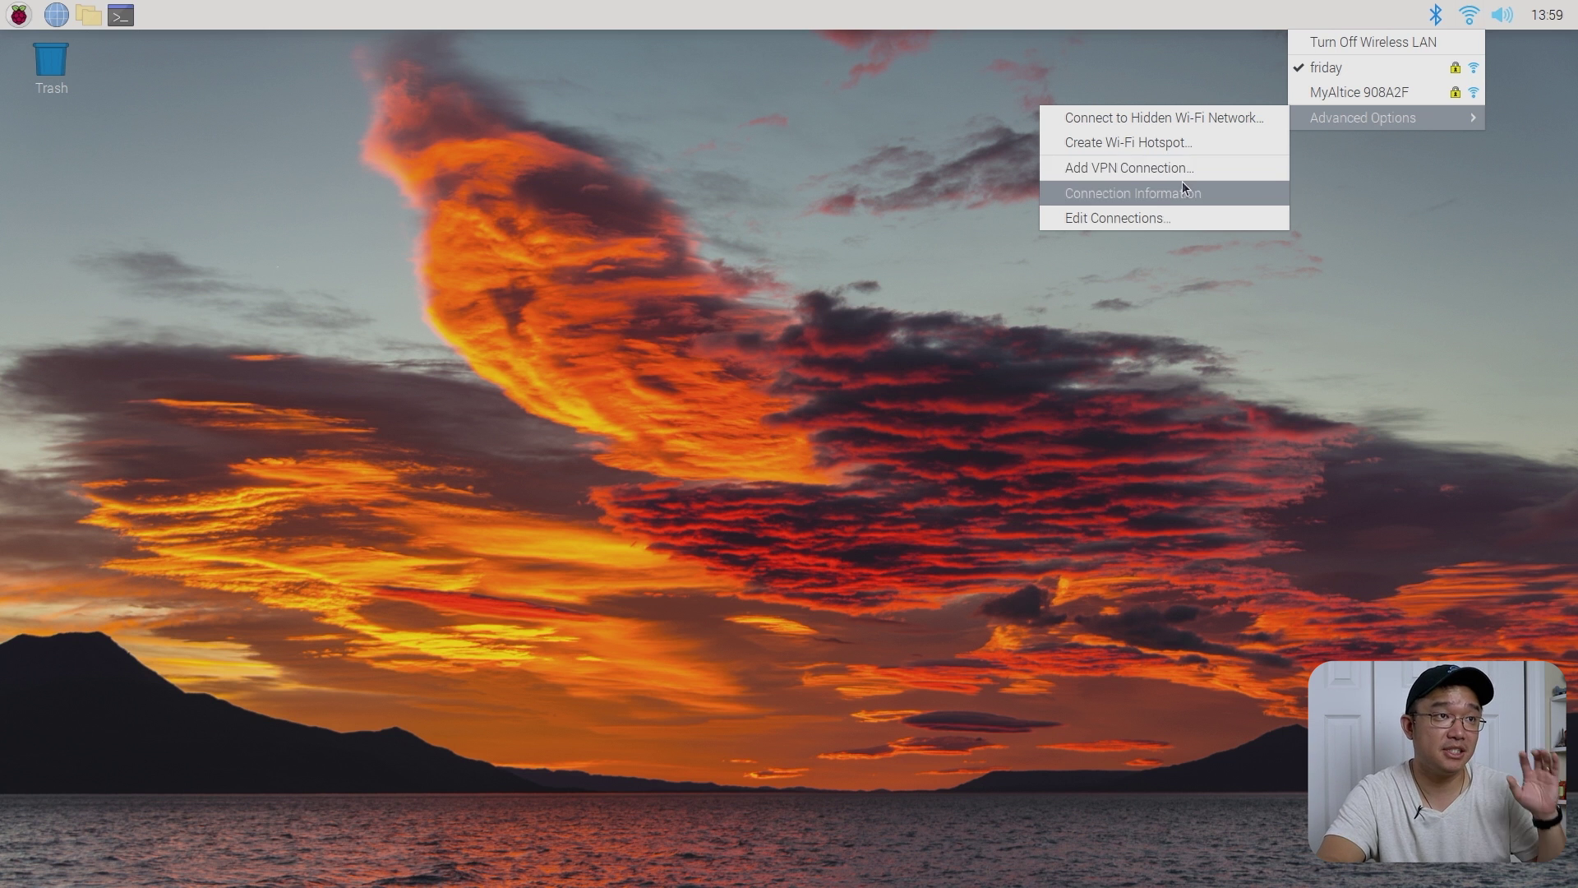
- In a new larger-text terminal, type 'sudo apt install network-mana' and tab-complete to list matching packages
click(923, 402)
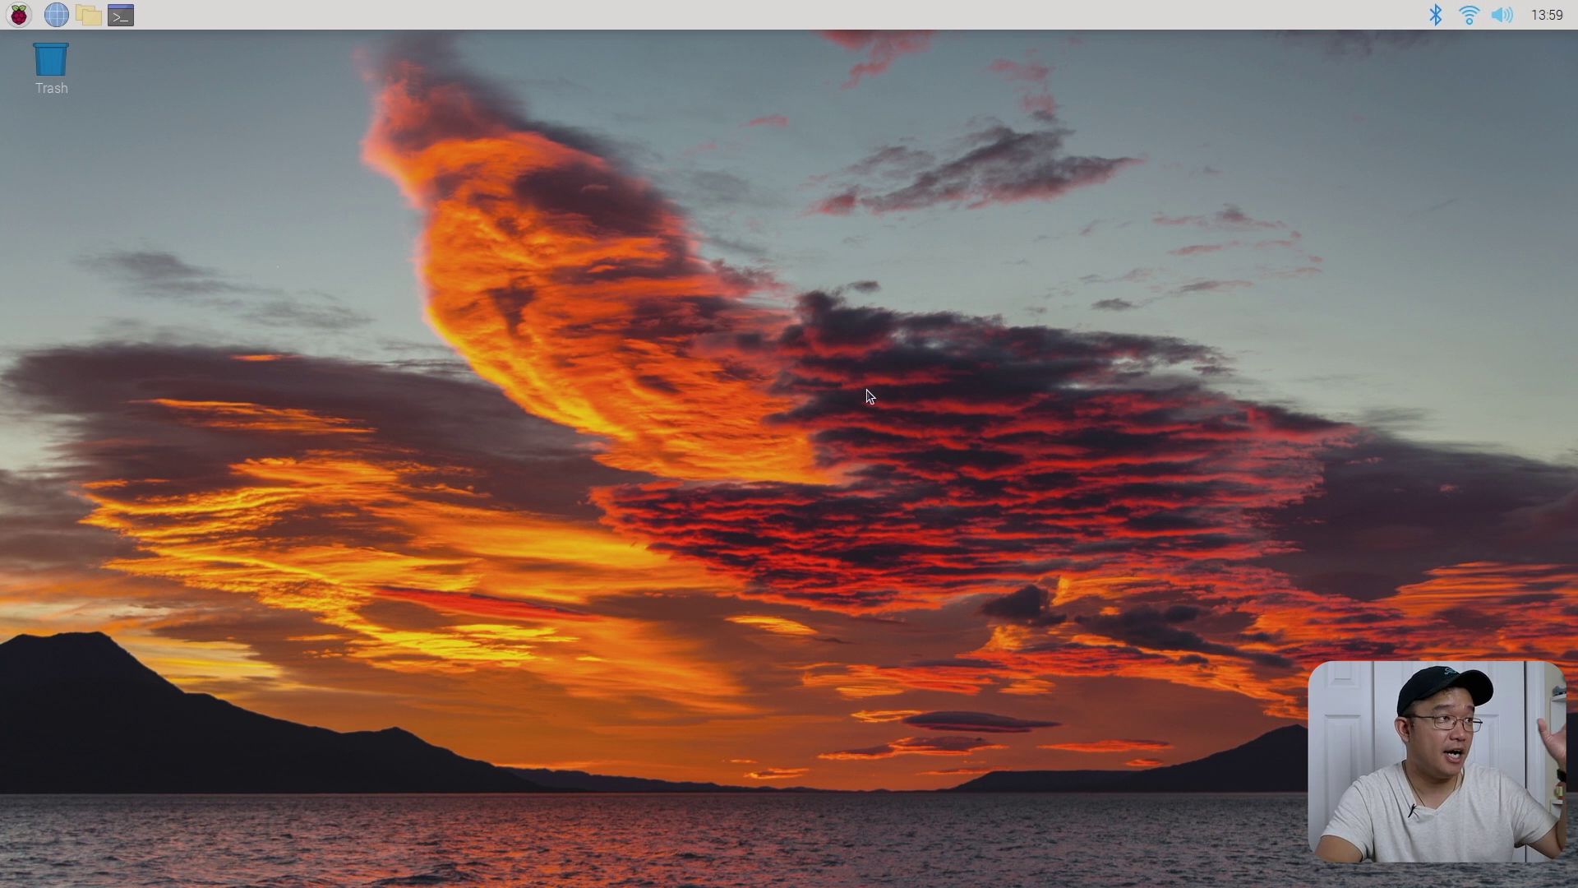
click(119, 17)
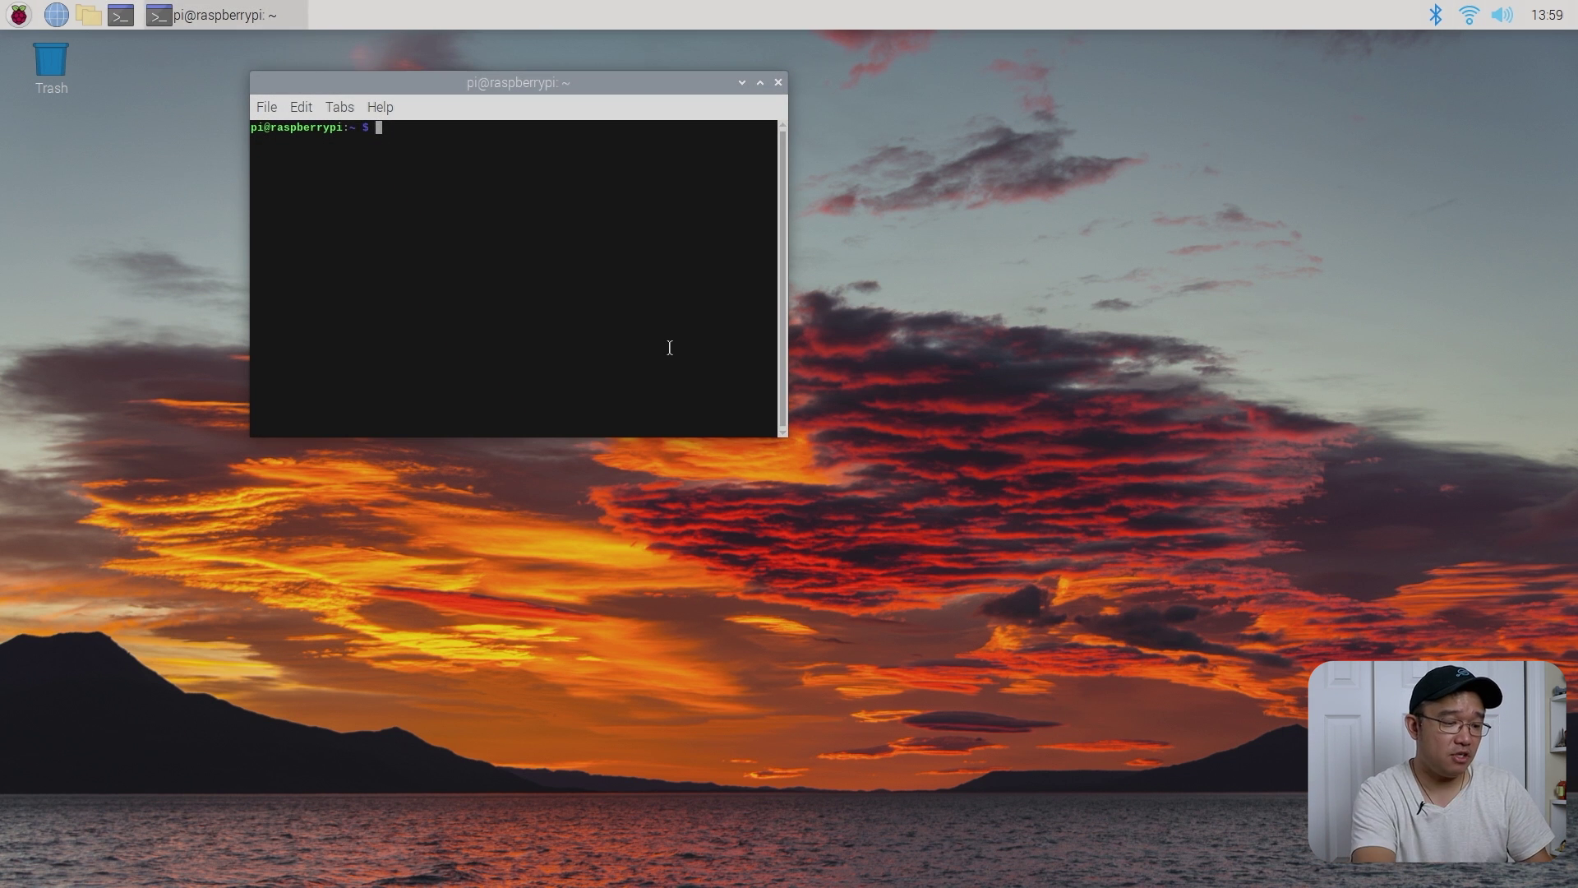
text(sudo apt)
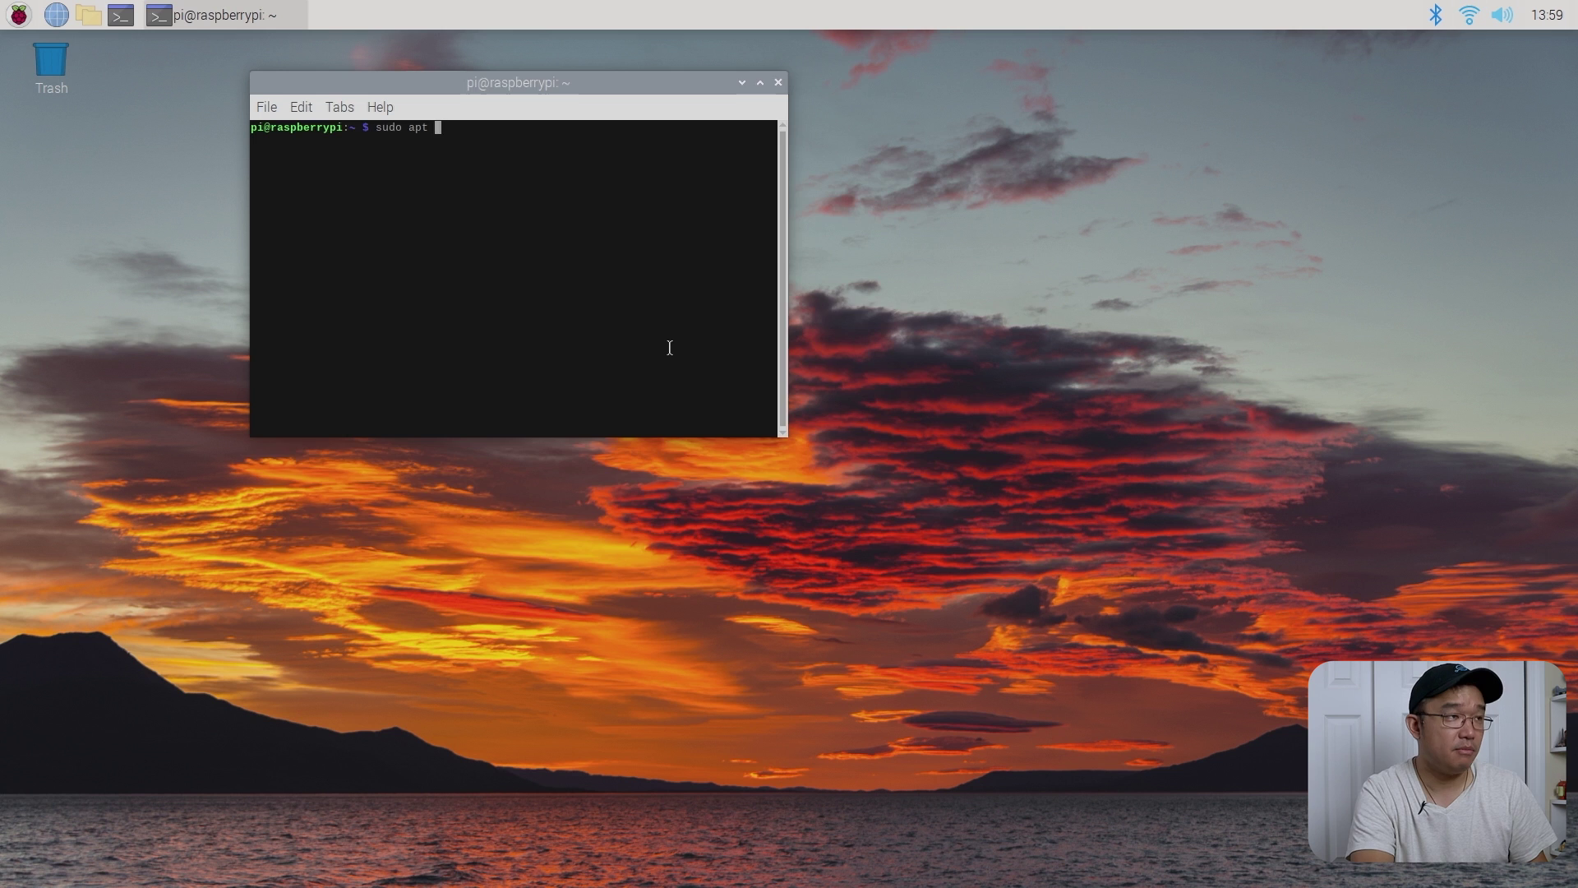
key(ctrl+plus)
key(ctrl+plus)
text(insta)
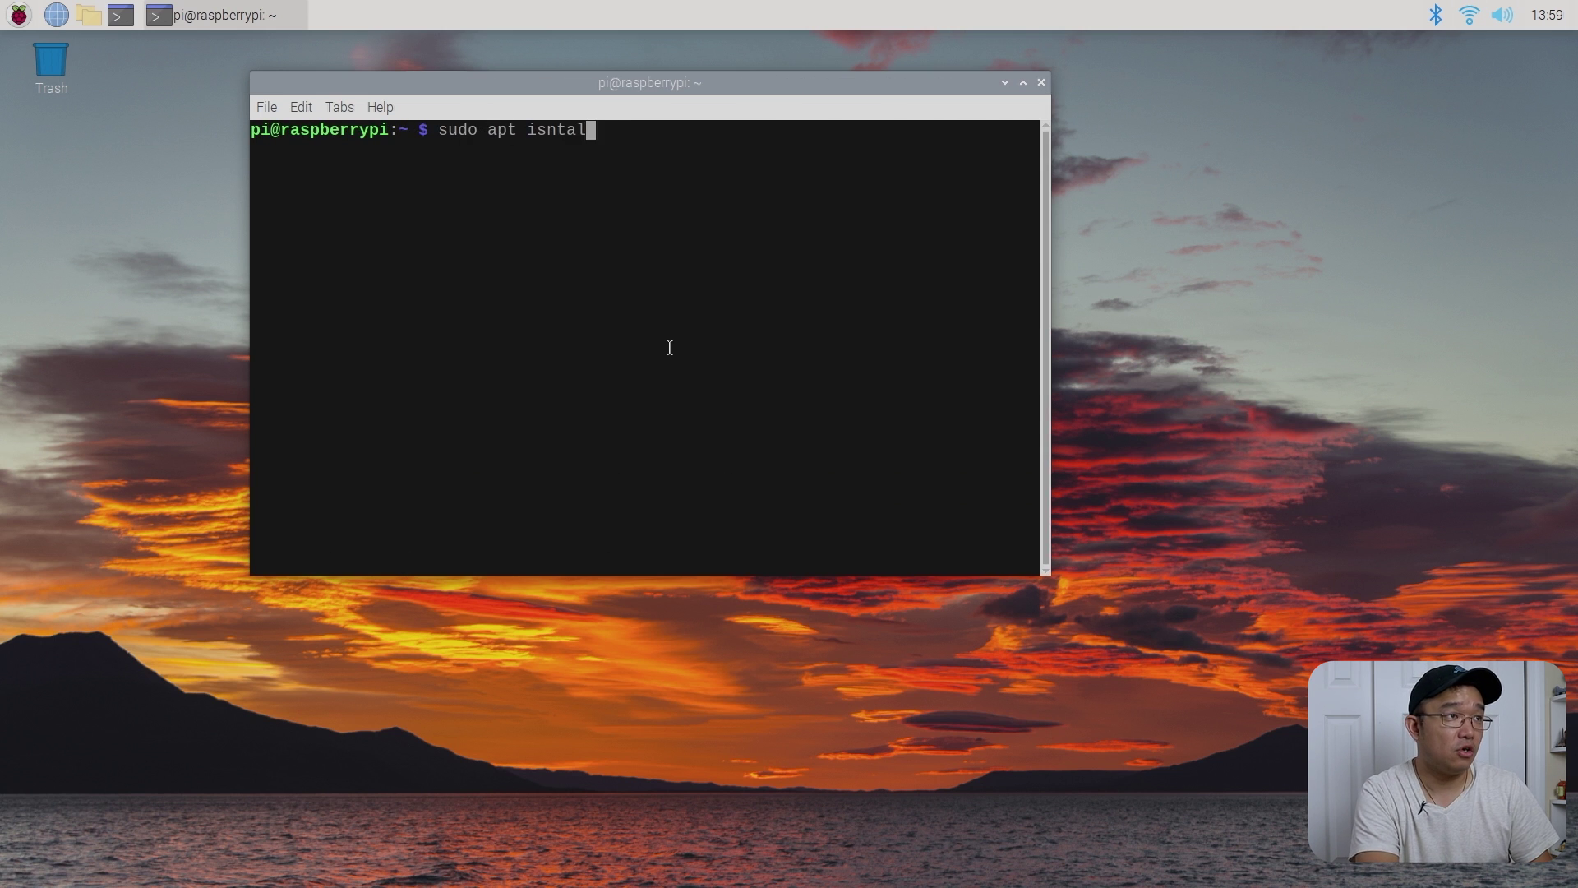
key(BackSpace)
key(BackSpace)
key(BackSpace)
key(BackSpace)
key(BackSpace)
text(n)
key(BackSpace)
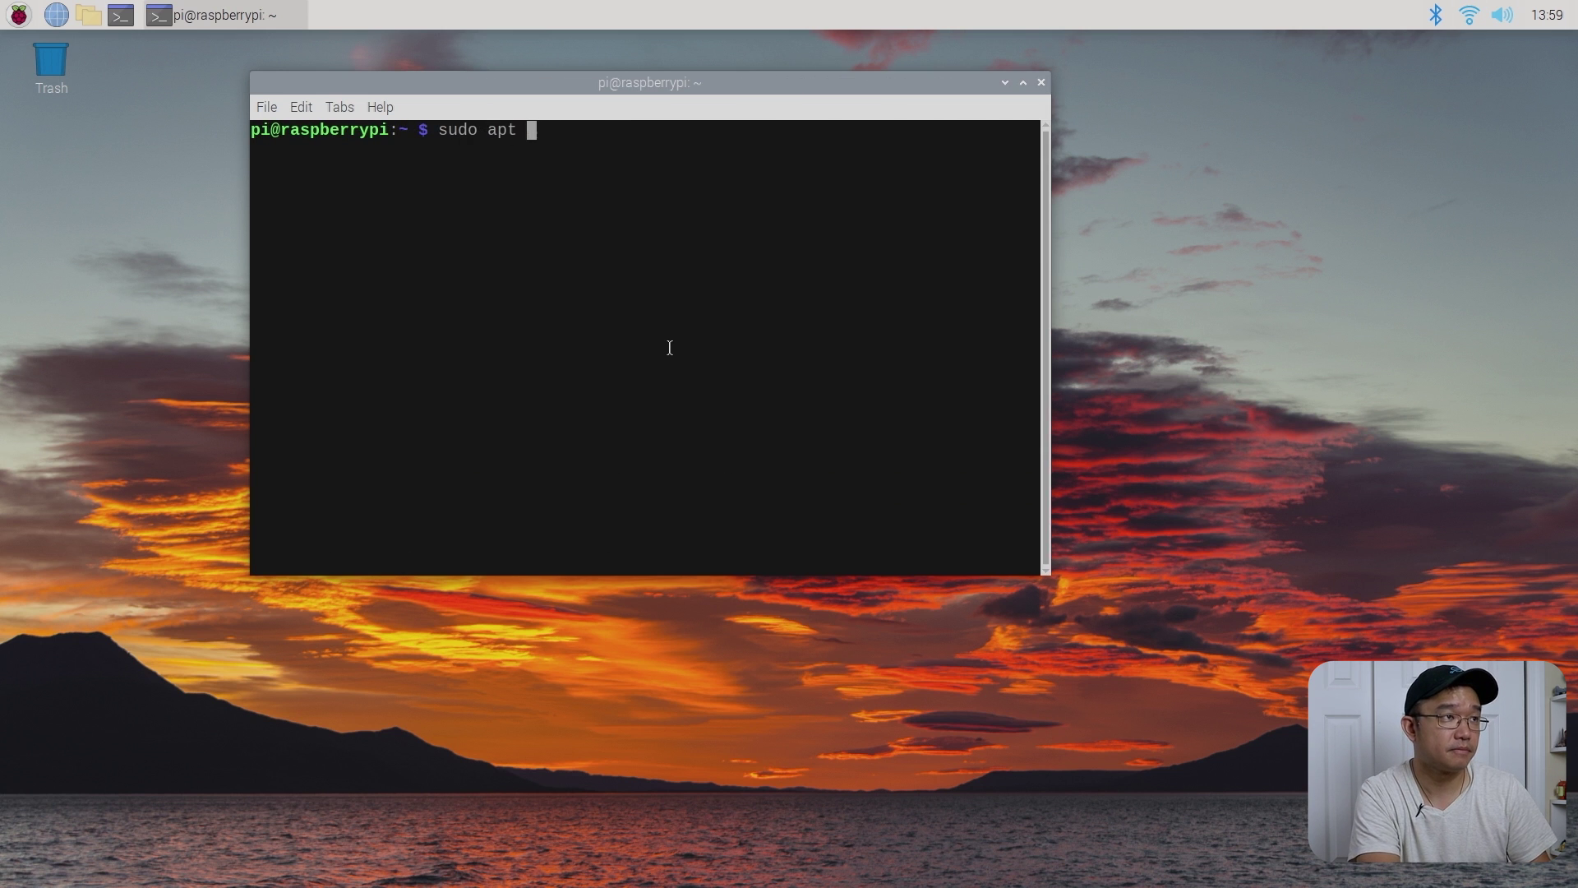
text(install network-mana)
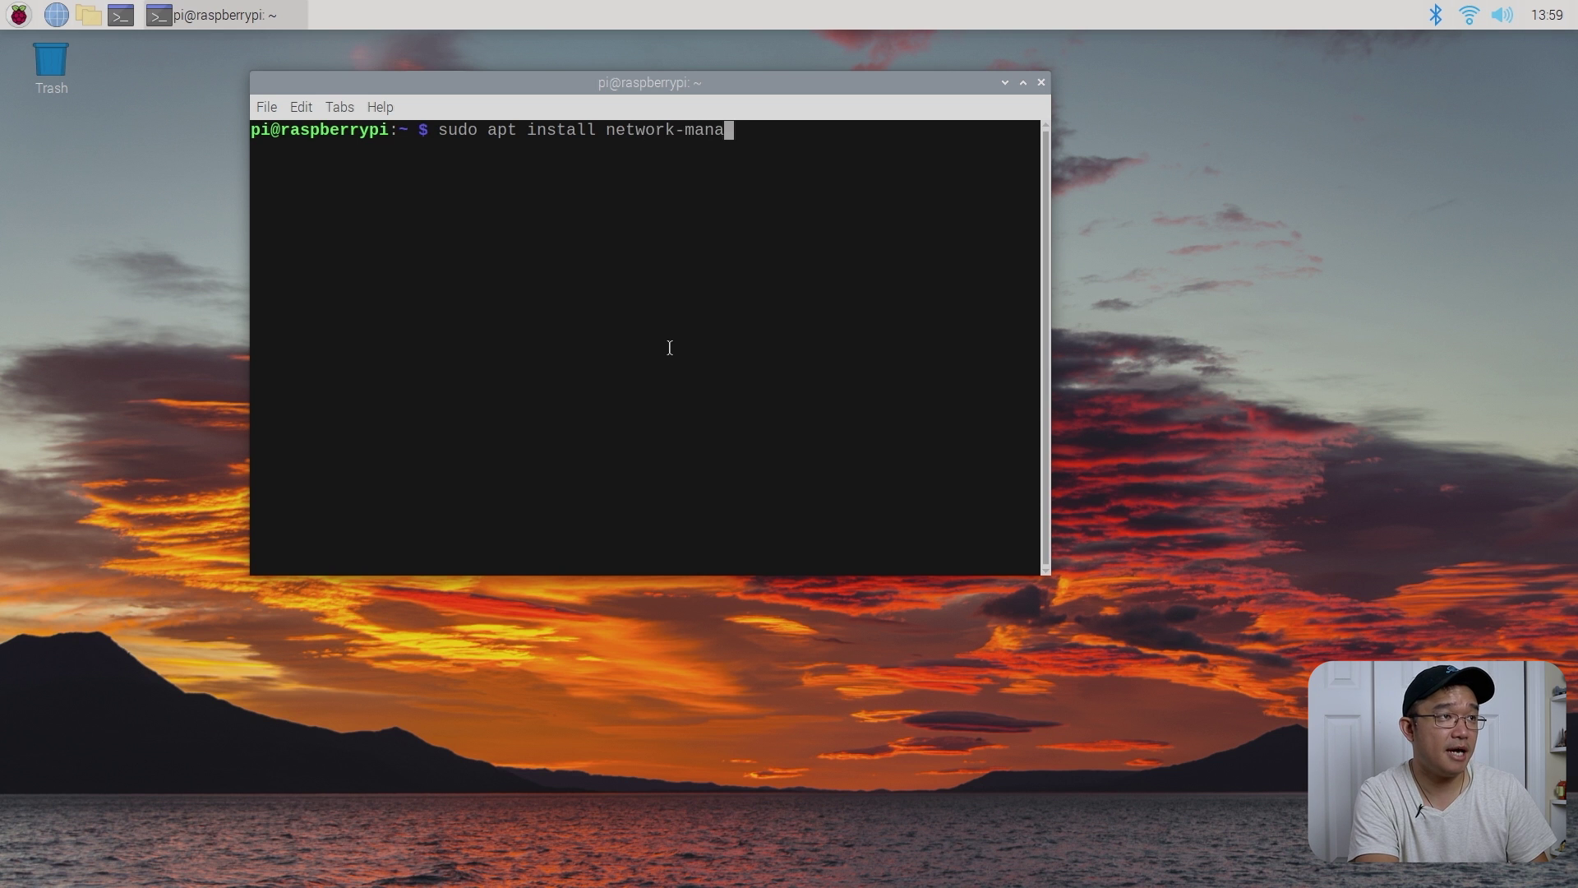
key(Tab)
key(Tab)
key(Tab)
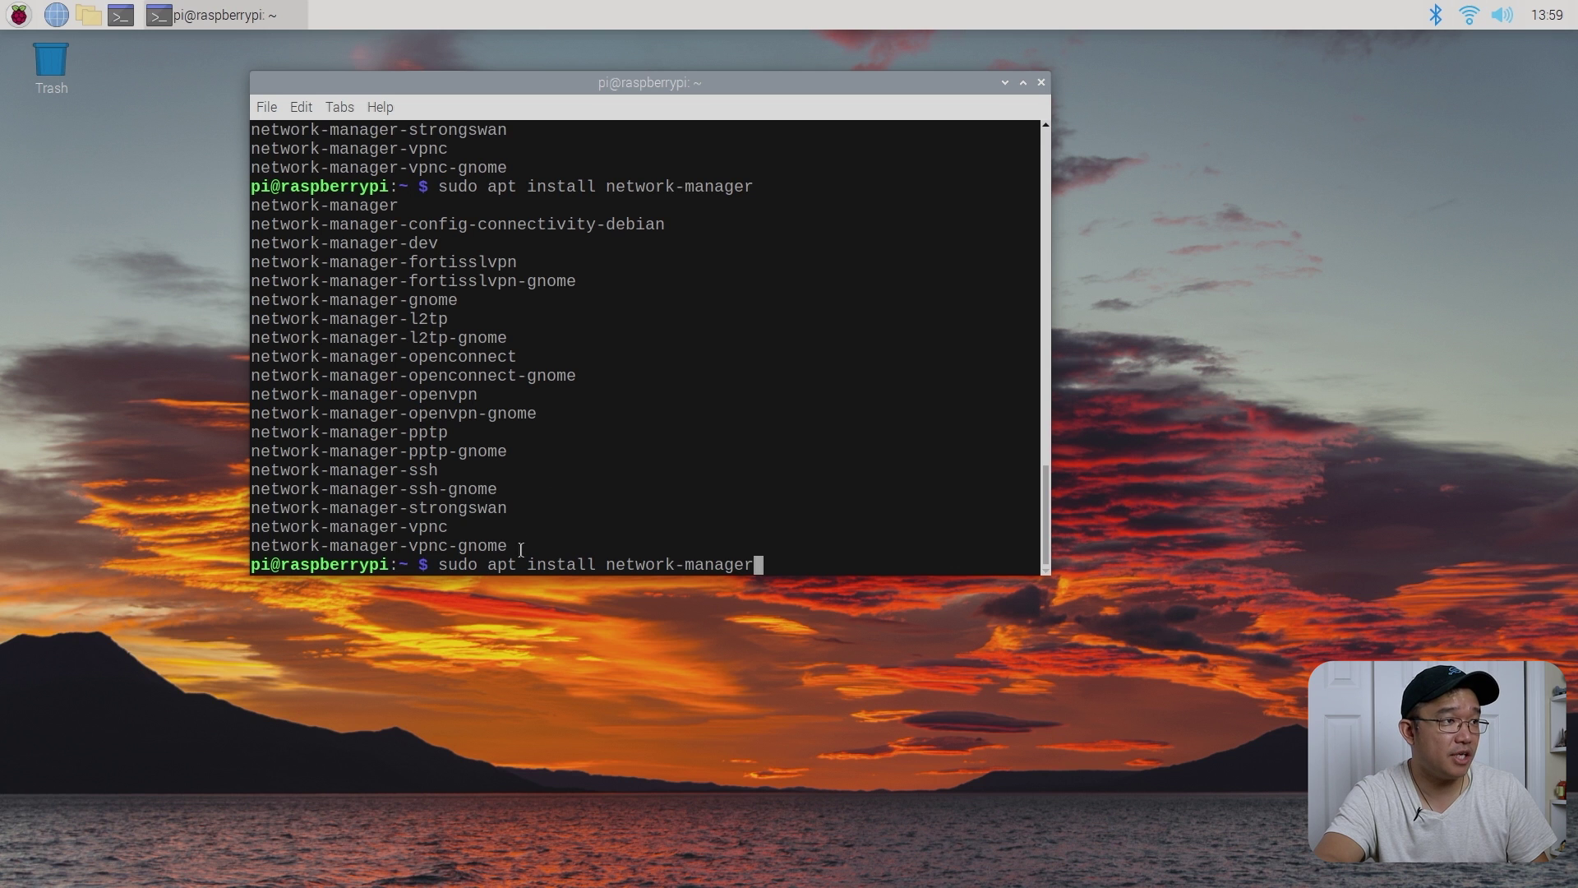
- Highlight the openvpn and openconnect package names in the terminal list
drag(523, 544, 408, 400)
click(457, 432)
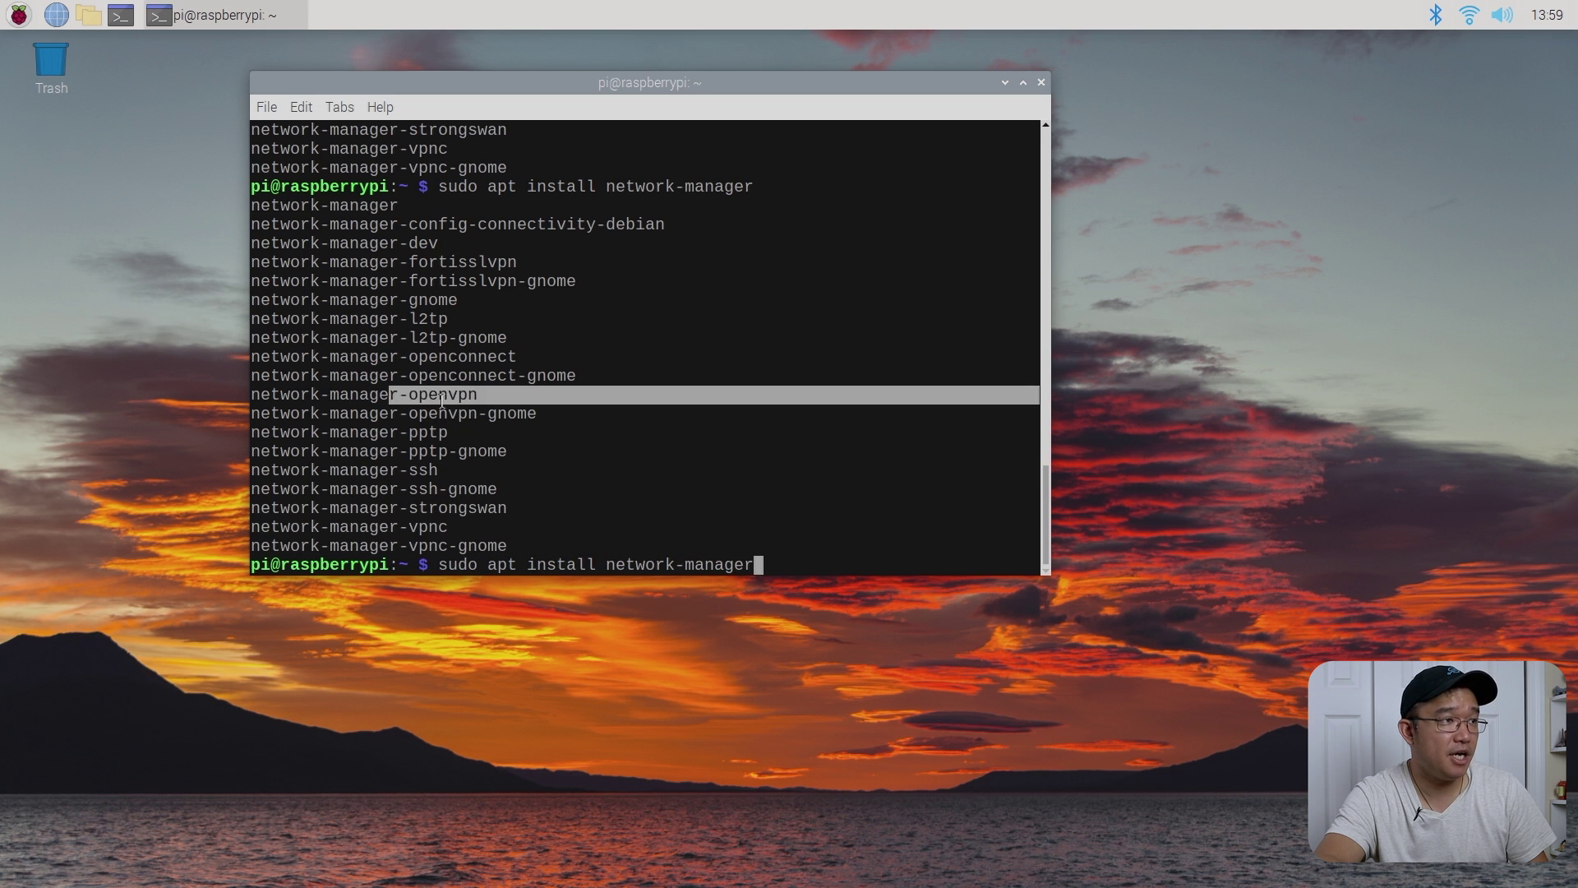
click(494, 374)
drag(503, 365, 408, 359)
click(450, 357)
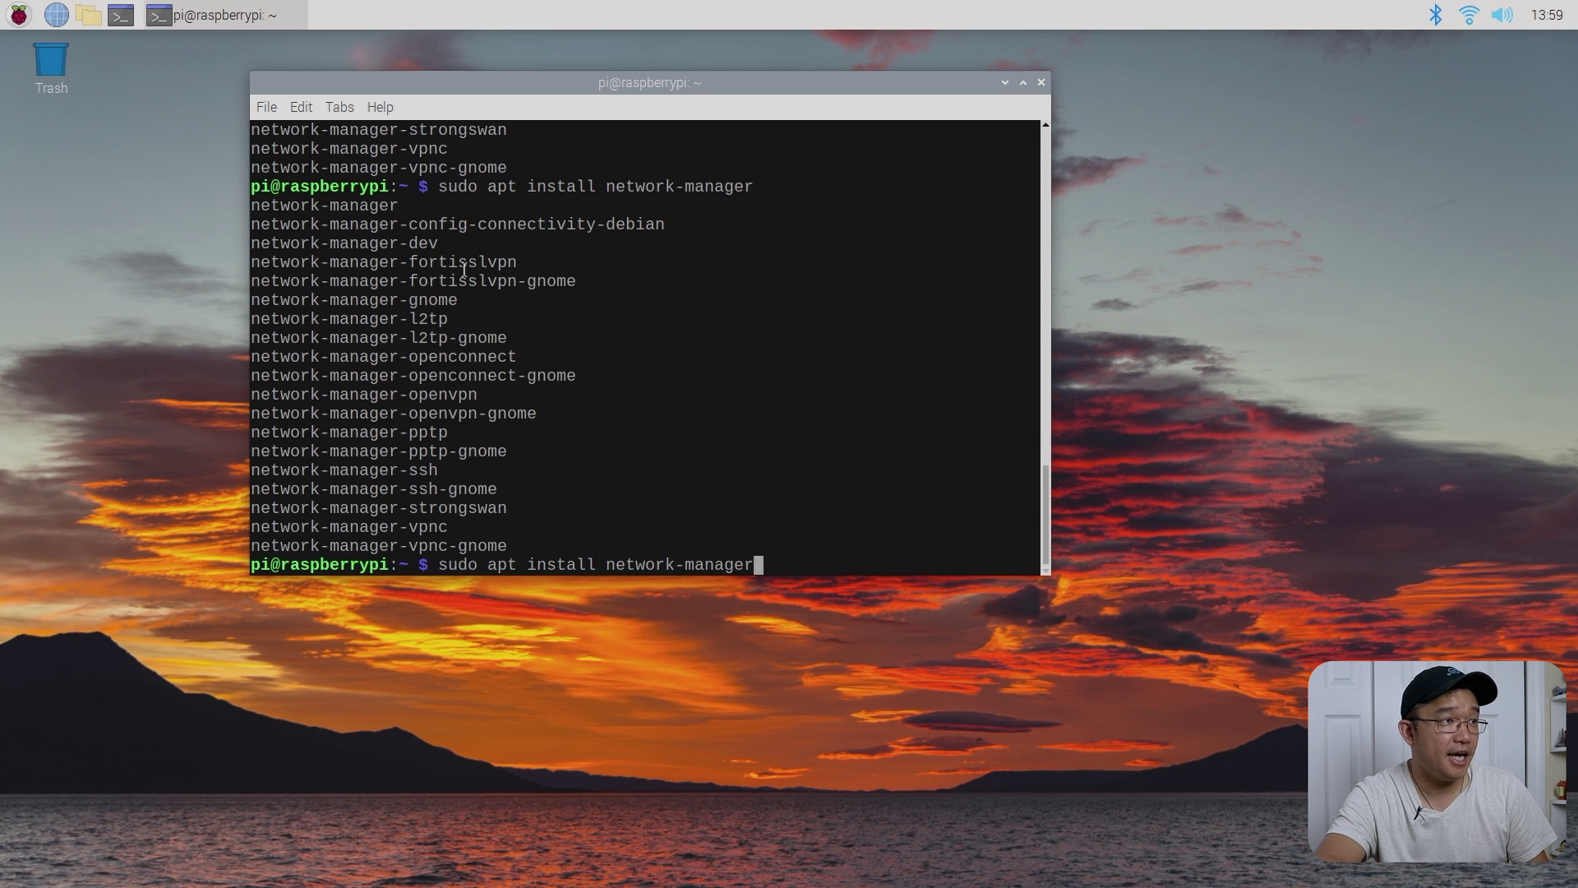
- Highlight the fortisslvpn package name and its vpn part
drag(526, 269, 369, 264)
click(467, 265)
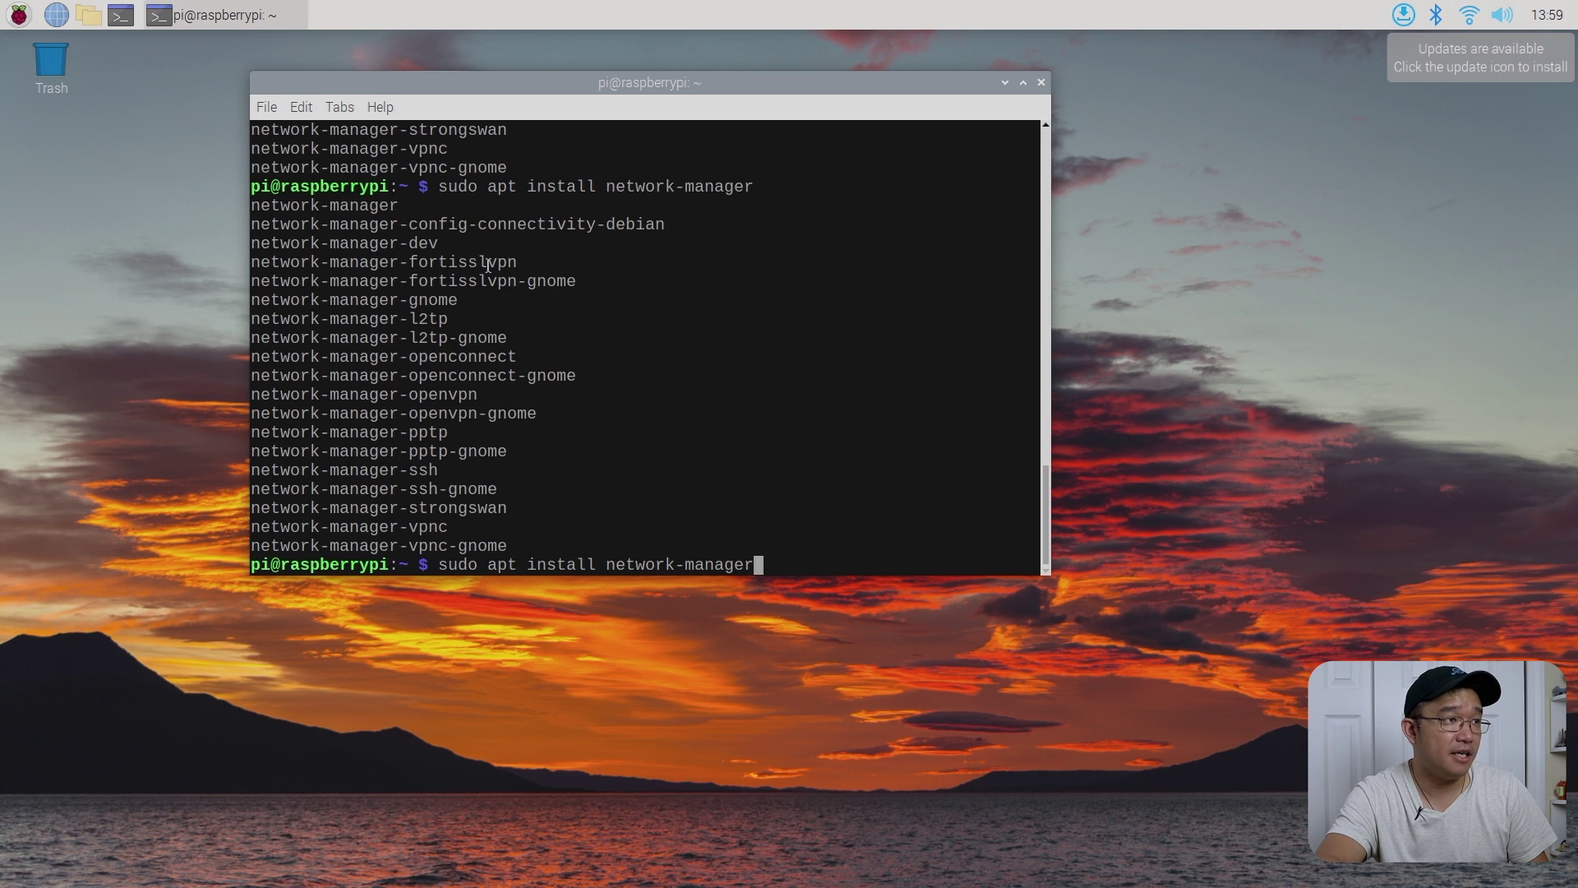
drag(489, 264, 428, 265)
click(522, 270)
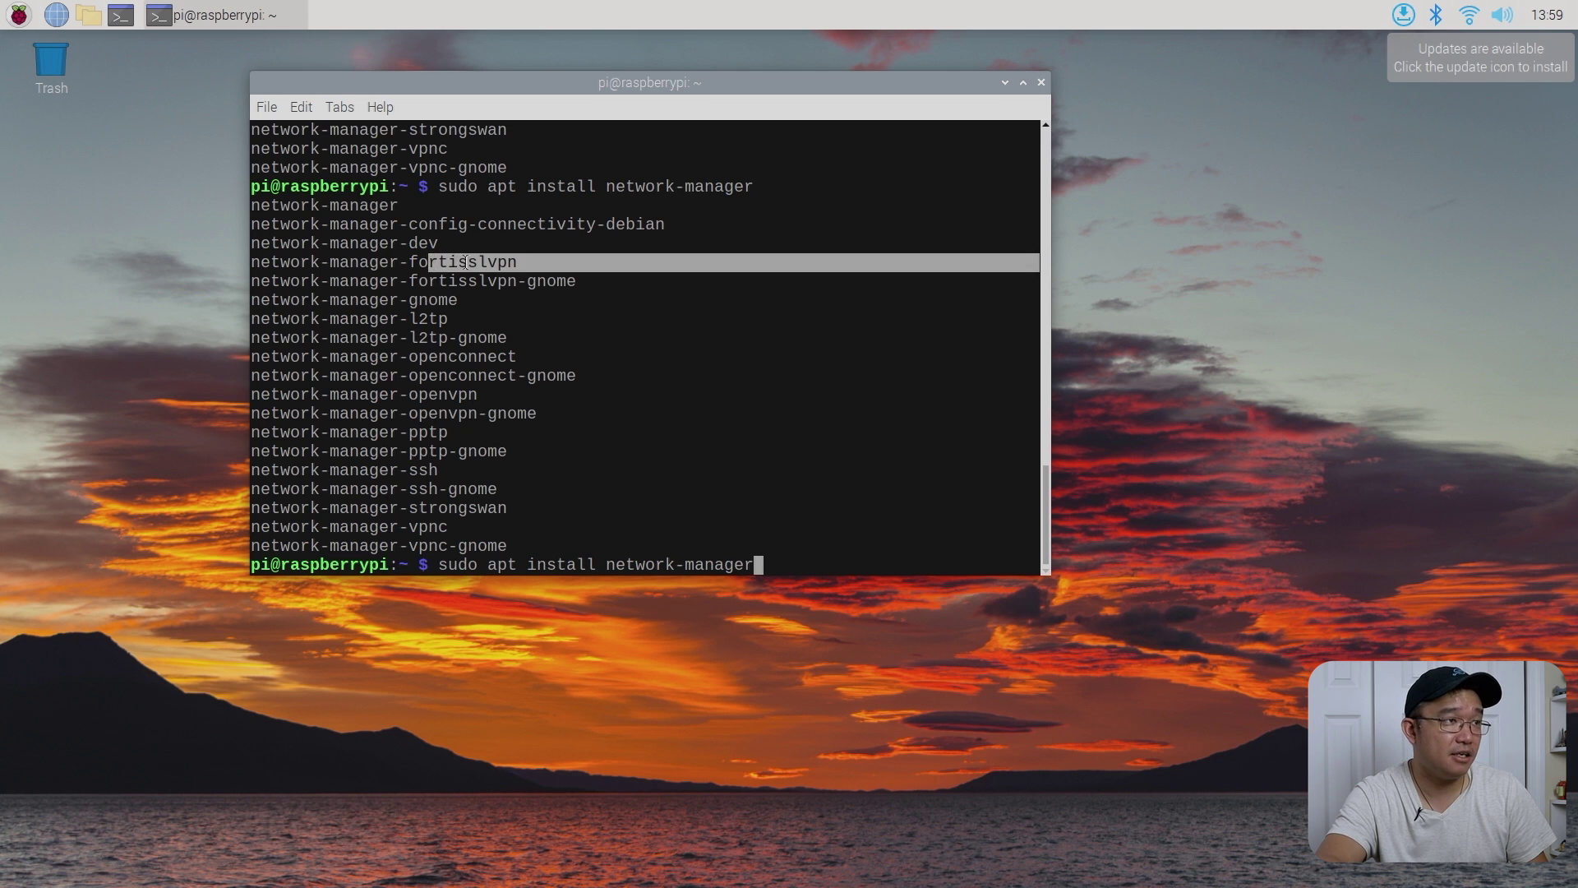
click(466, 263)
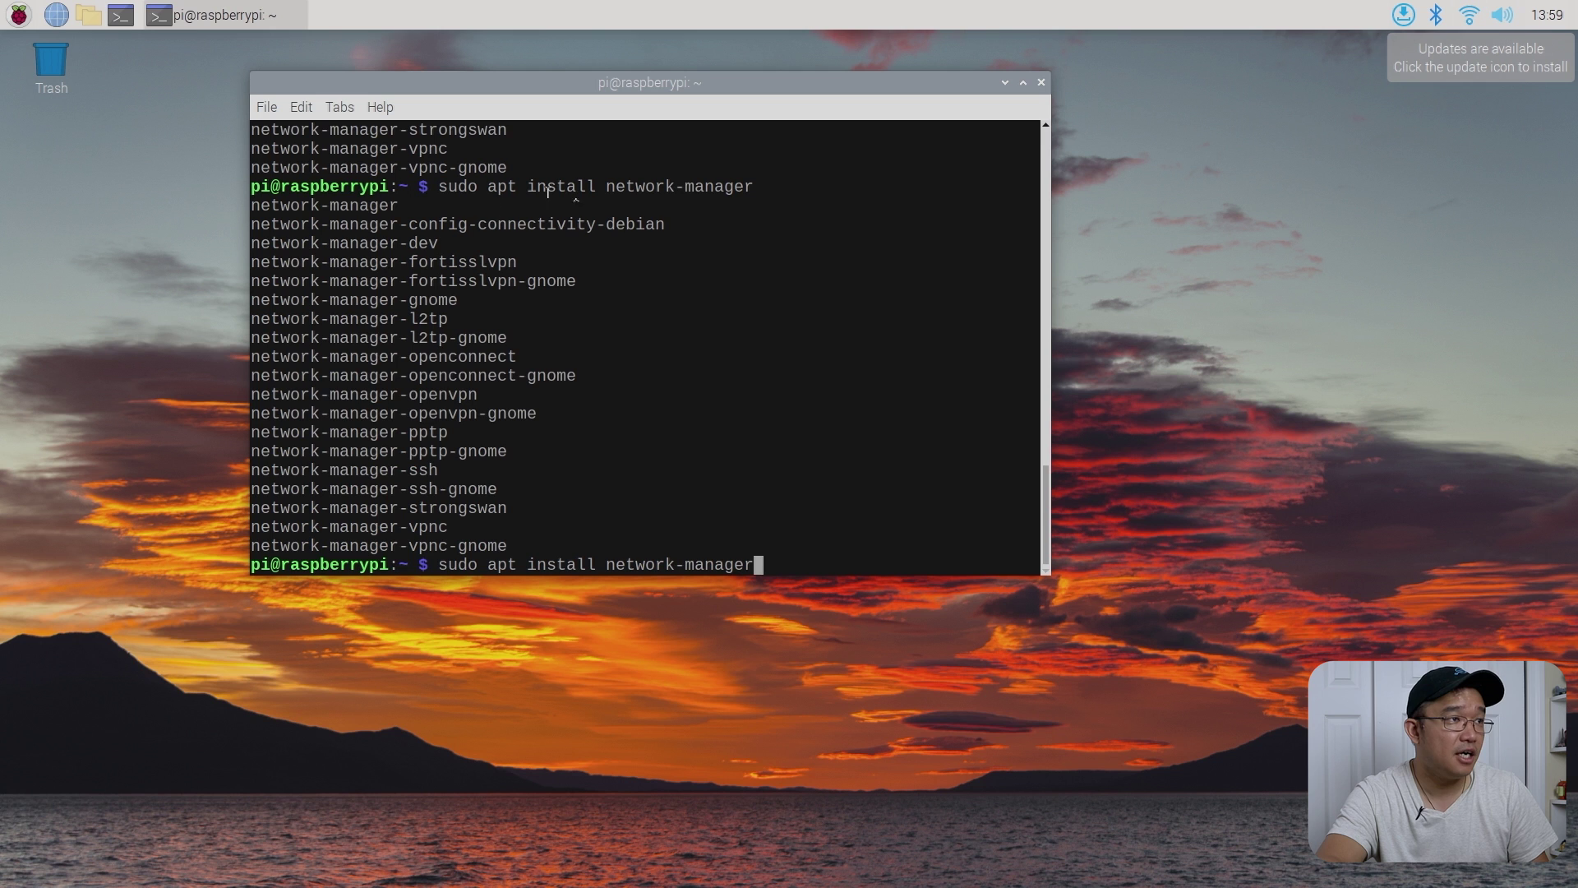
- Highlight the l2tp-gnome through ssh-gnome packages, then launch Chromium on raspberrypi.com
drag(511, 329, 526, 490)
click(541, 427)
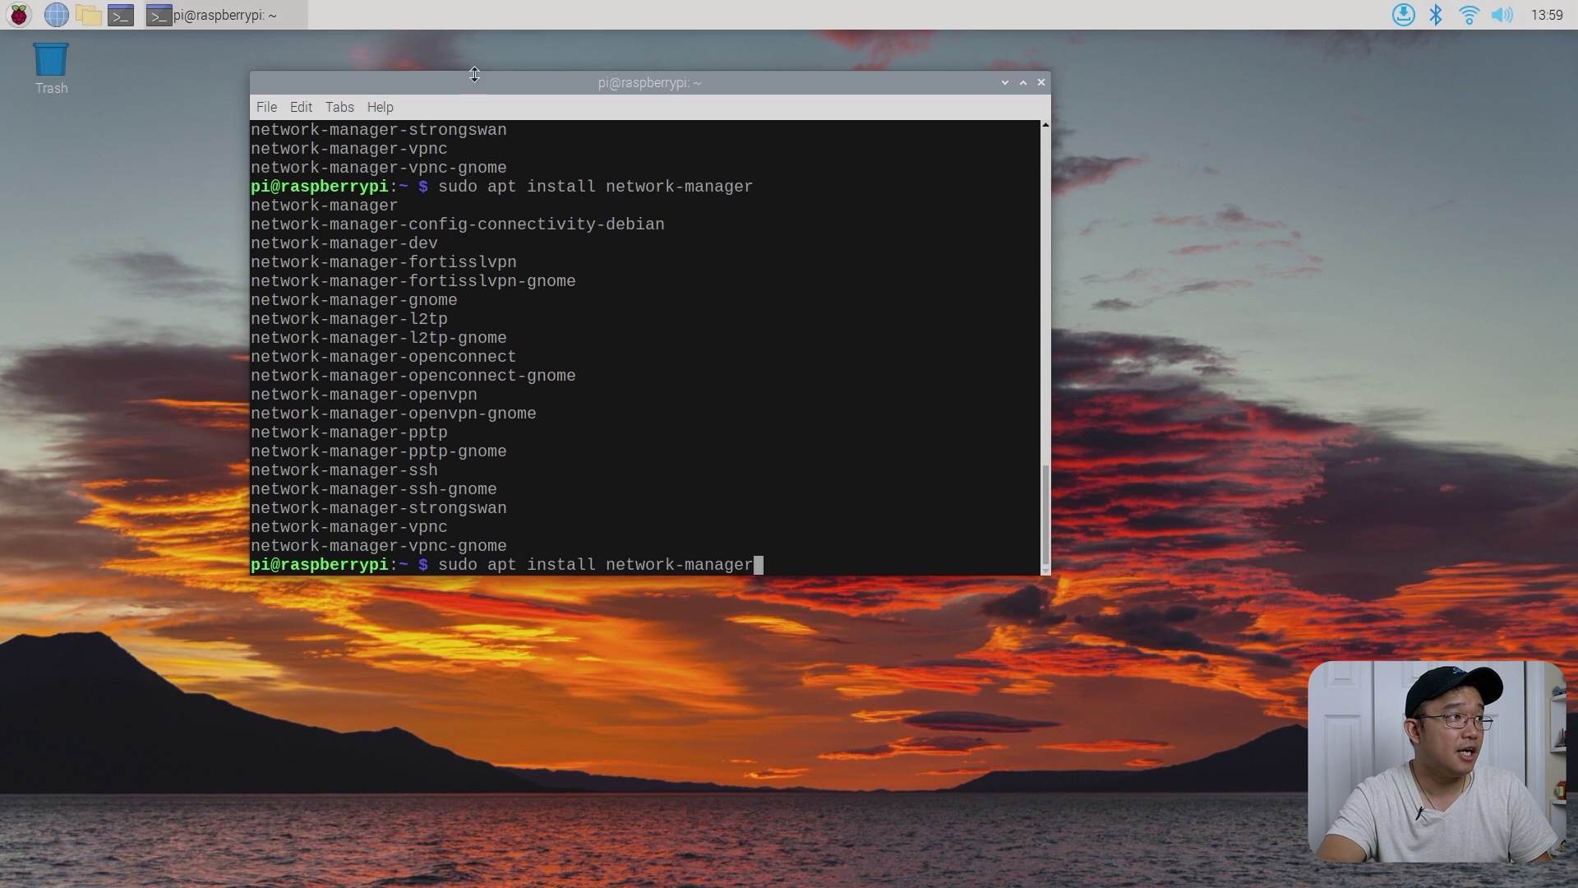
click(56, 15)
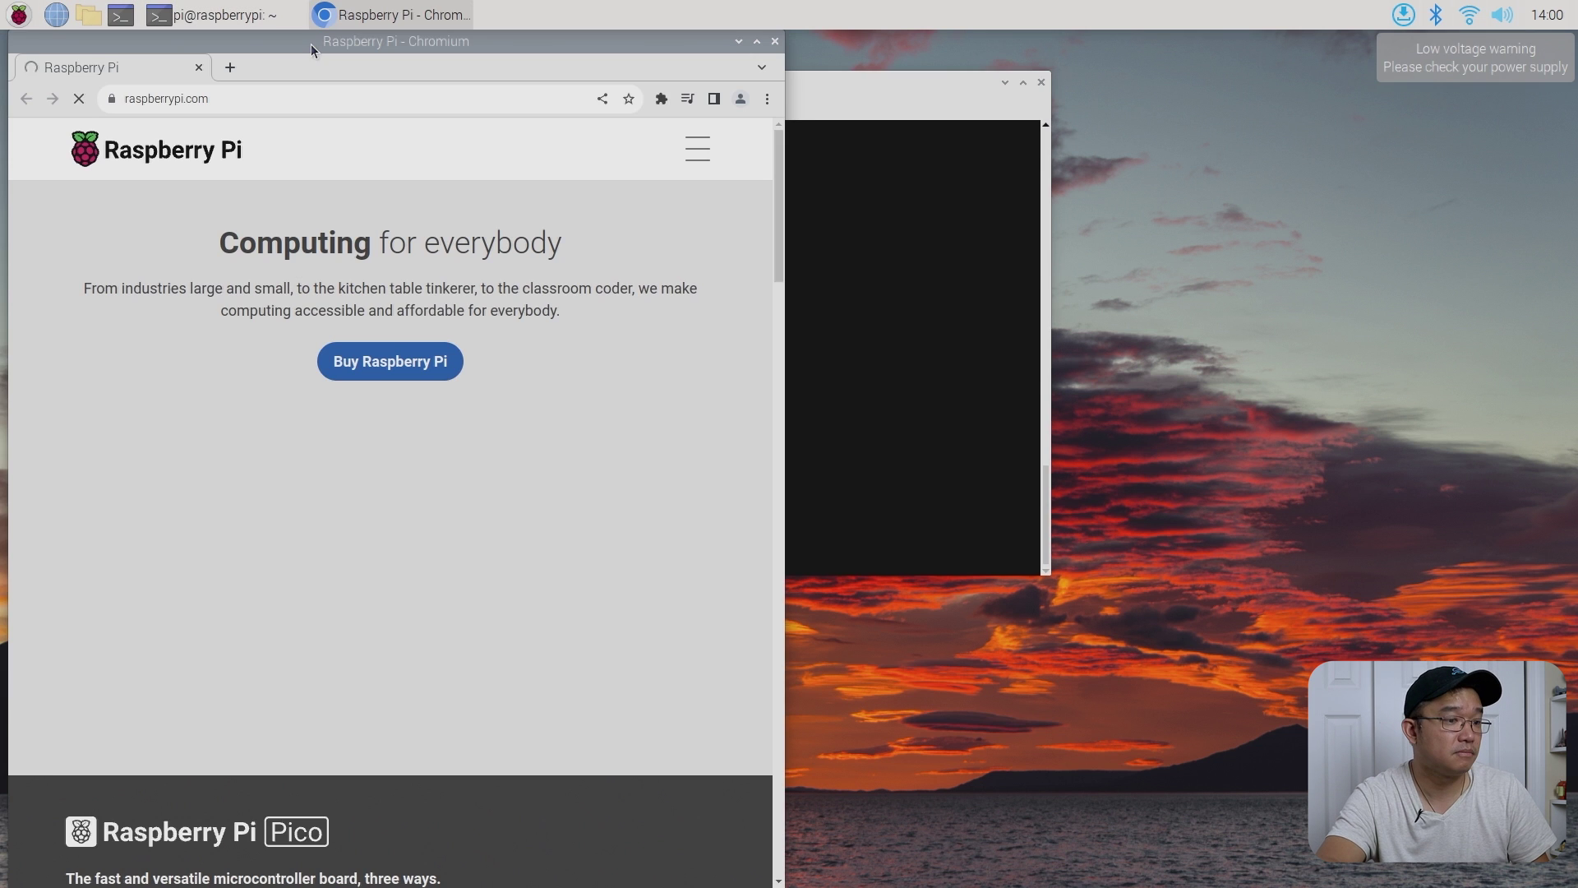
- Turn off Chromium's 'Use system title bar and borders' and move the window up-right
drag(311, 42, 624, 174)
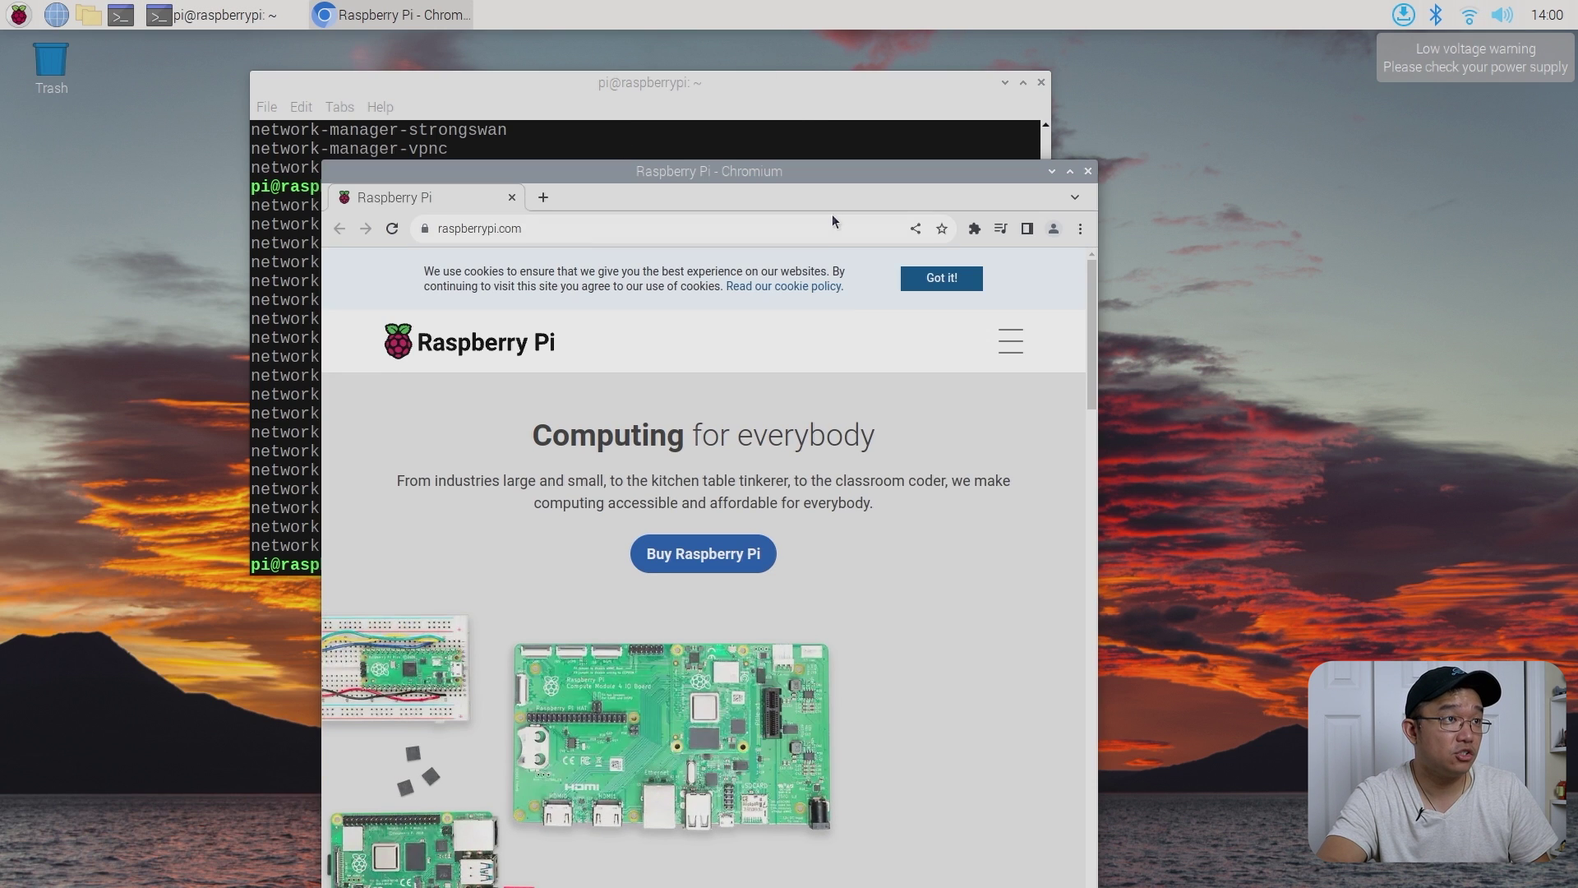
right_click(822, 197)
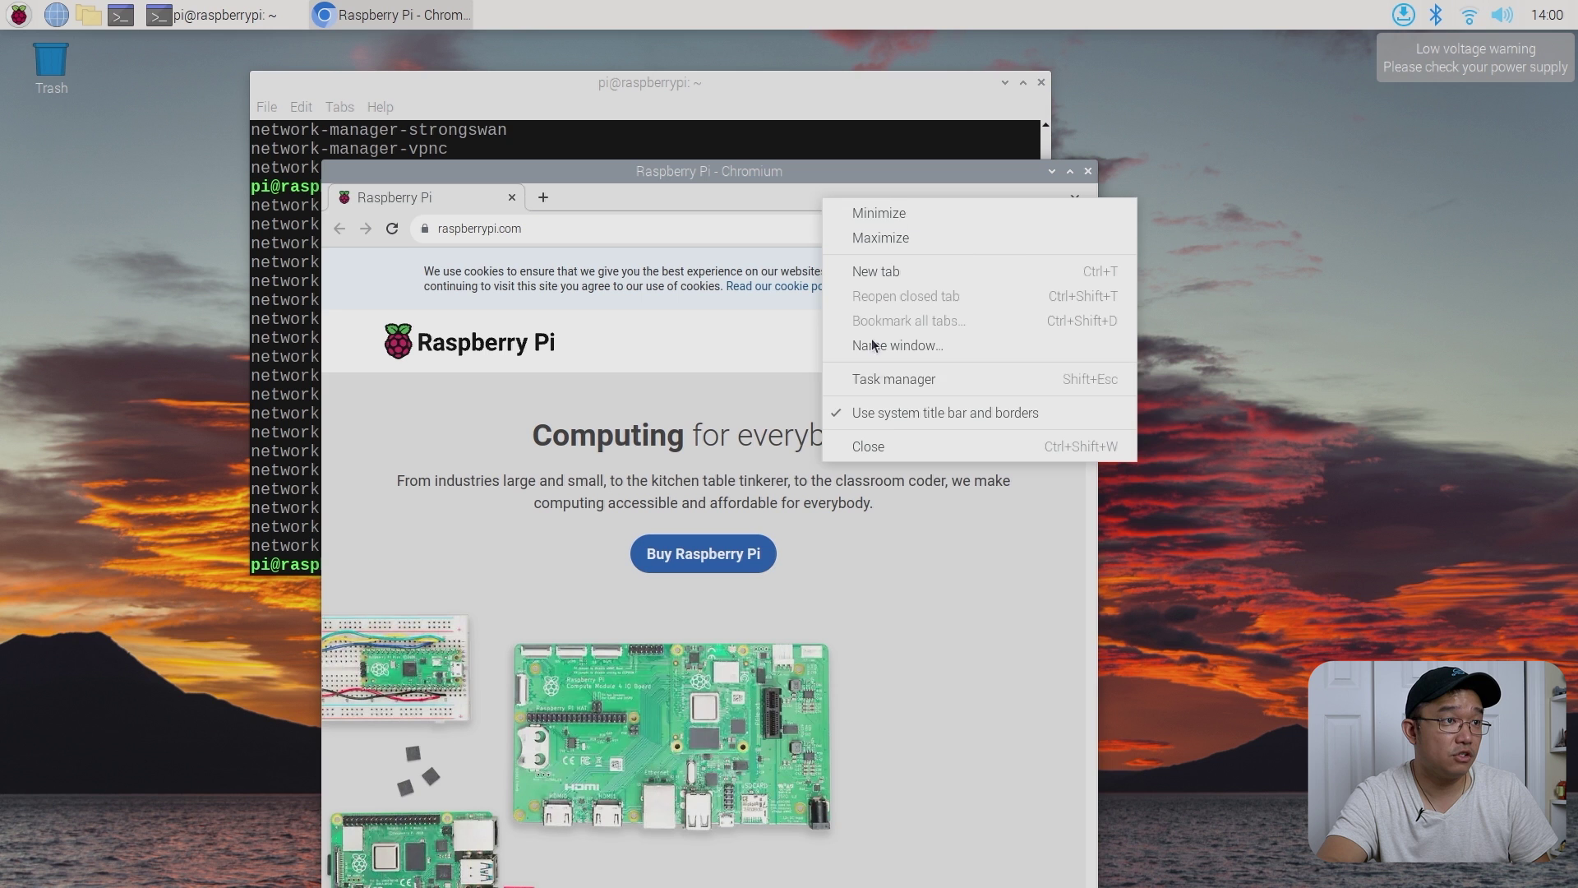
click(911, 413)
drag(743, 175, 916, 102)
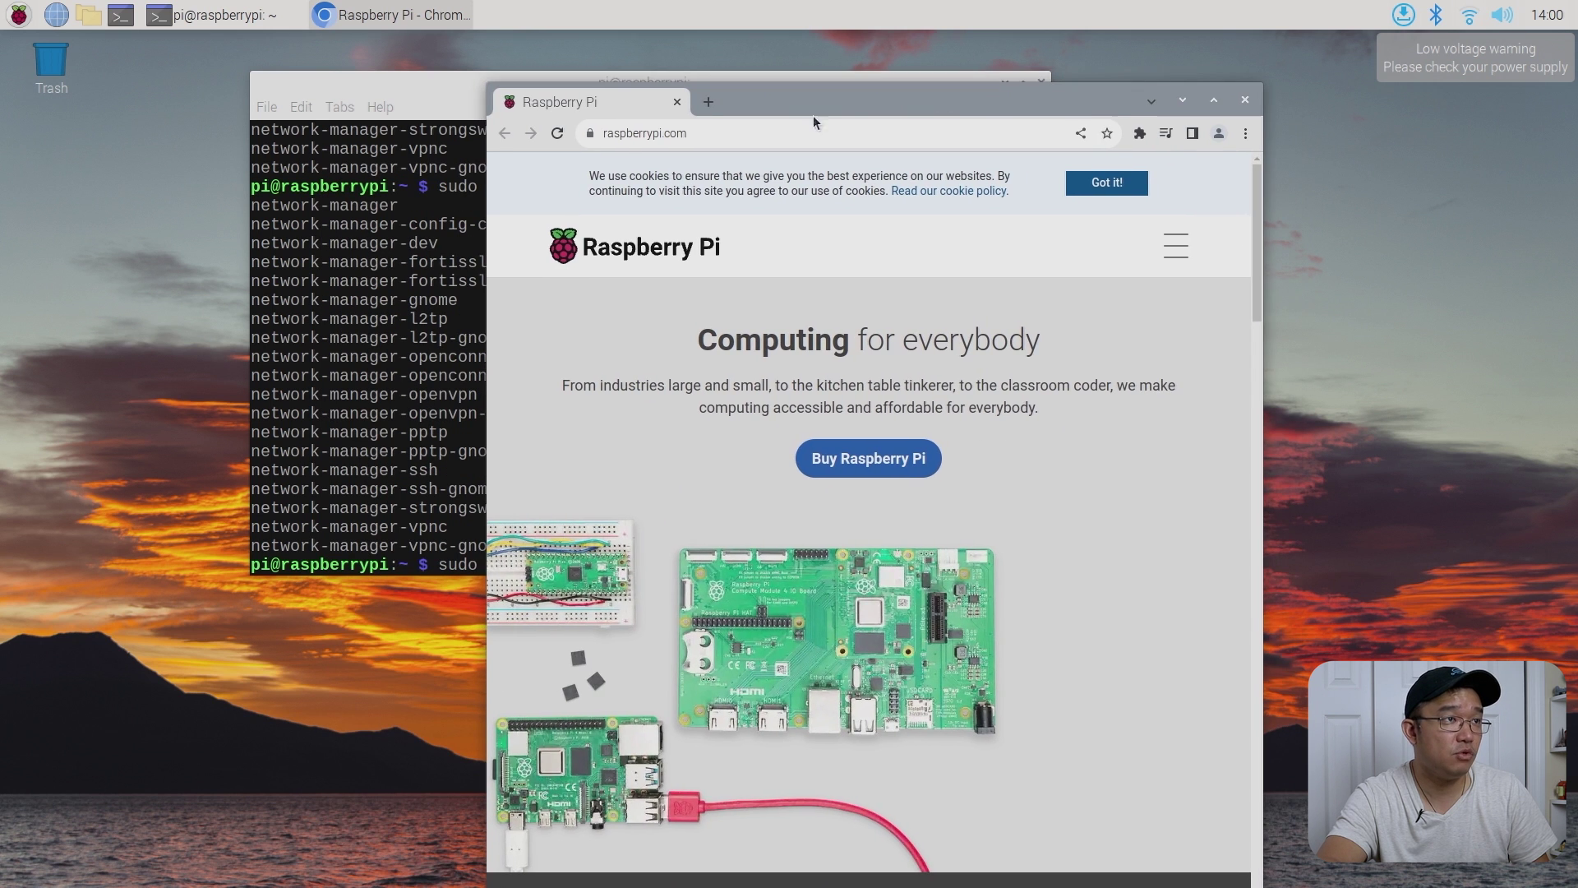
click(710, 101)
- Load google.com, search 'network manager wireguard compile', and open Xmodulo's WireGuard guide
text(googl)
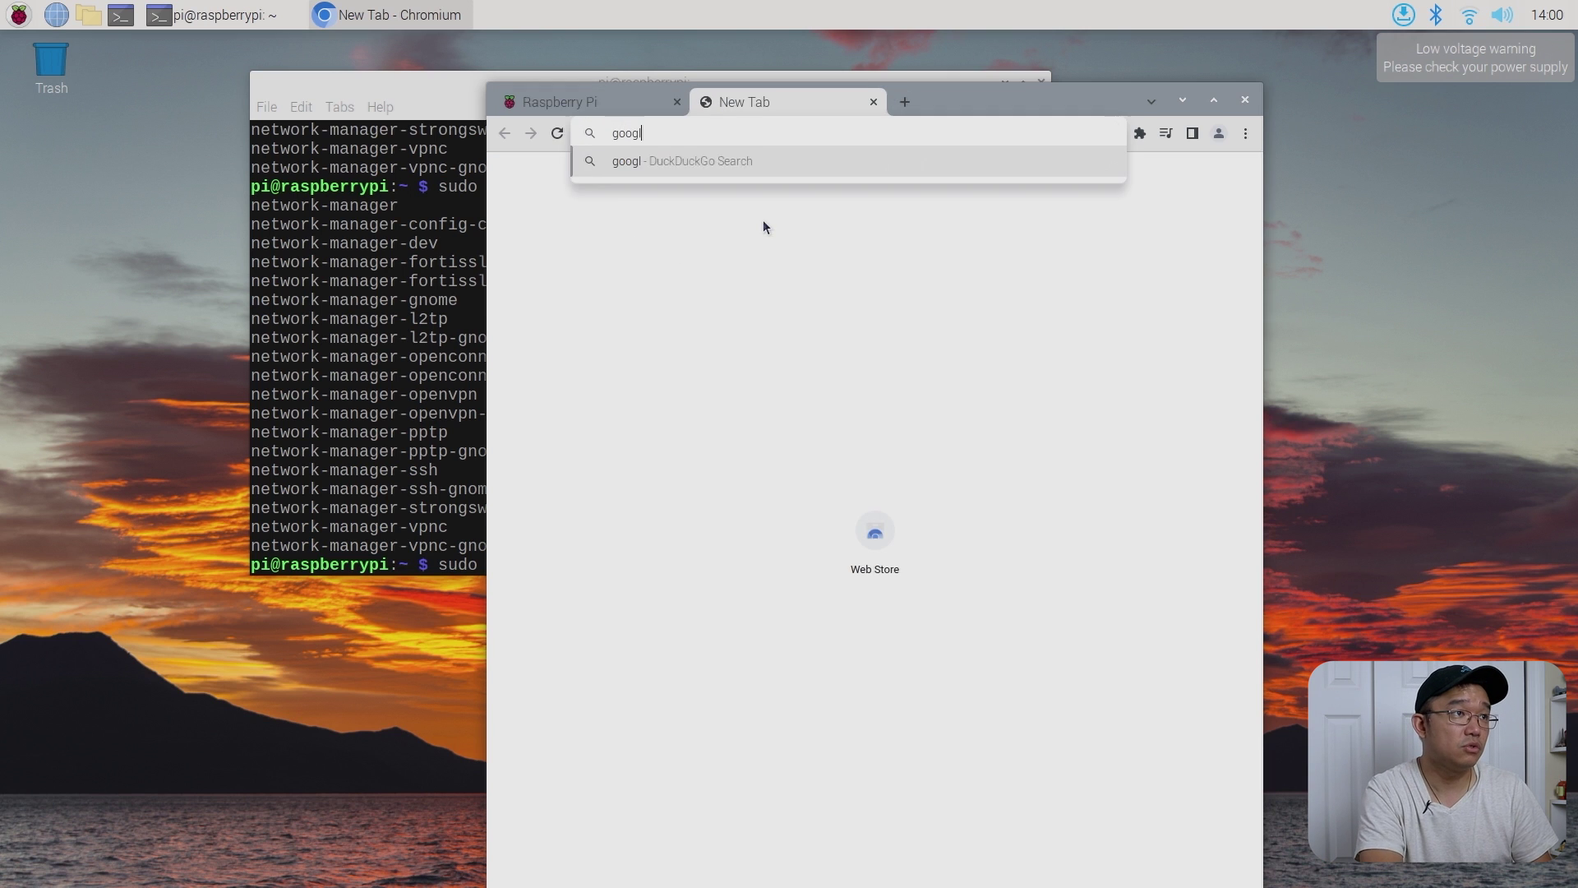
text(e.com)
key(Return)
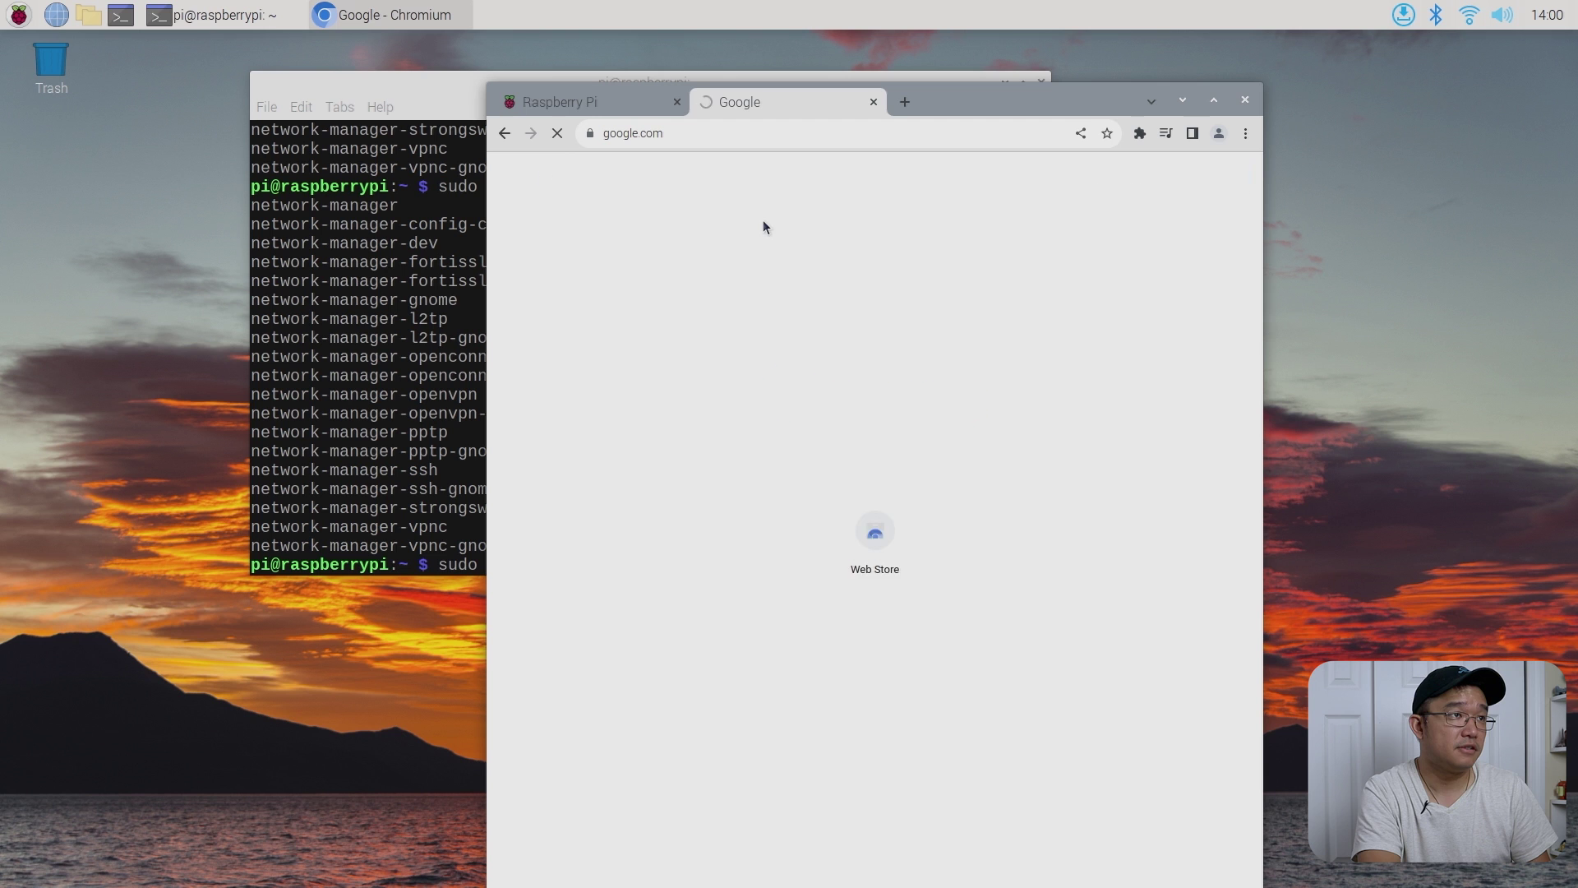
text(network manager)
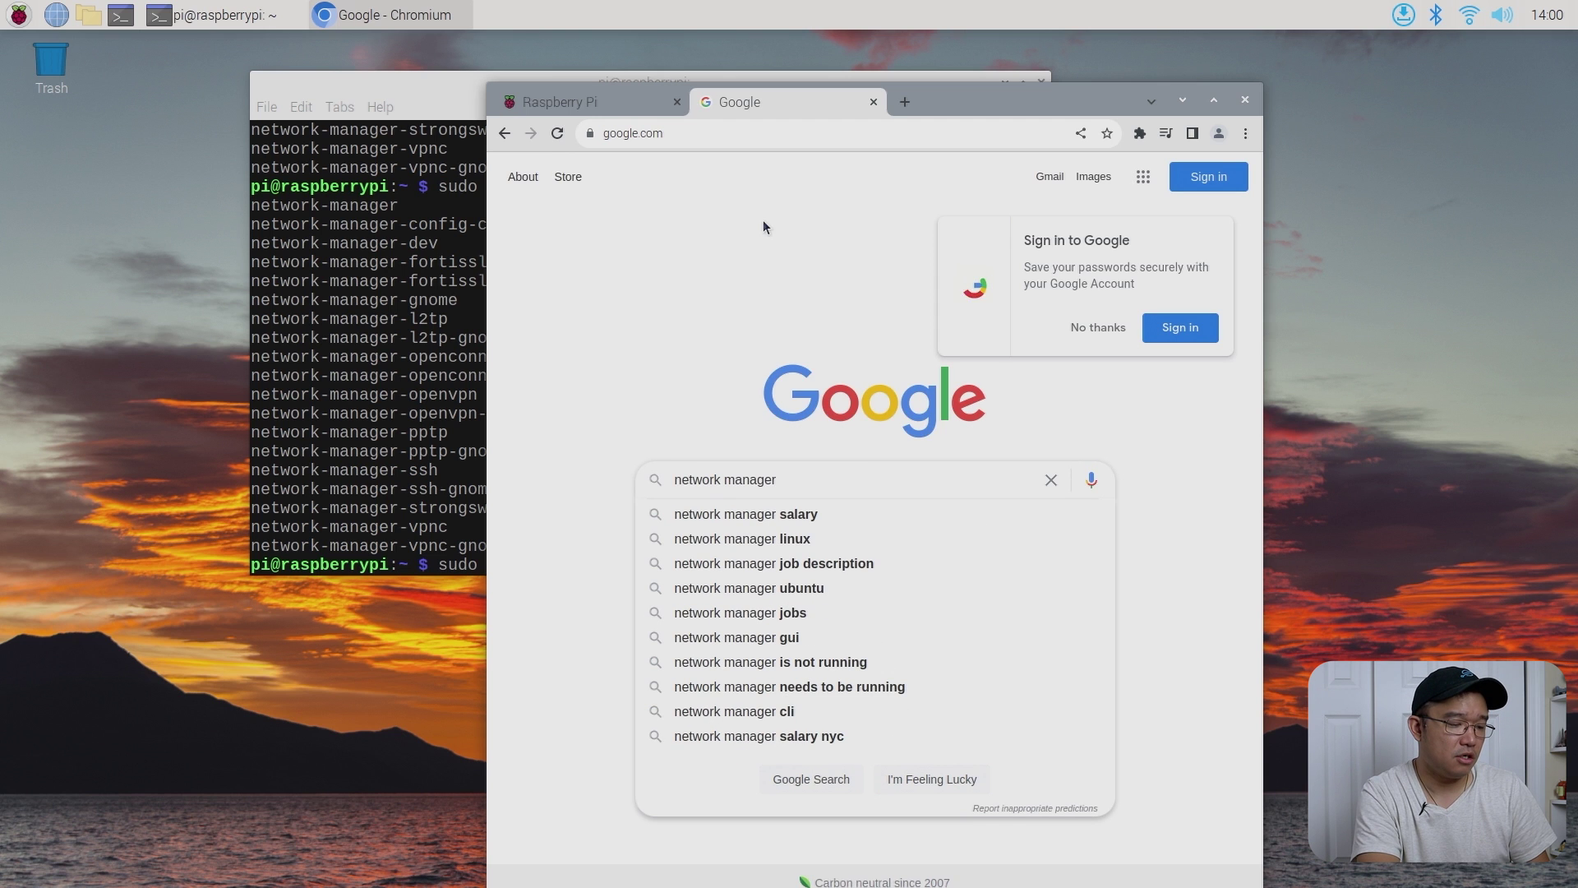
text( wire)
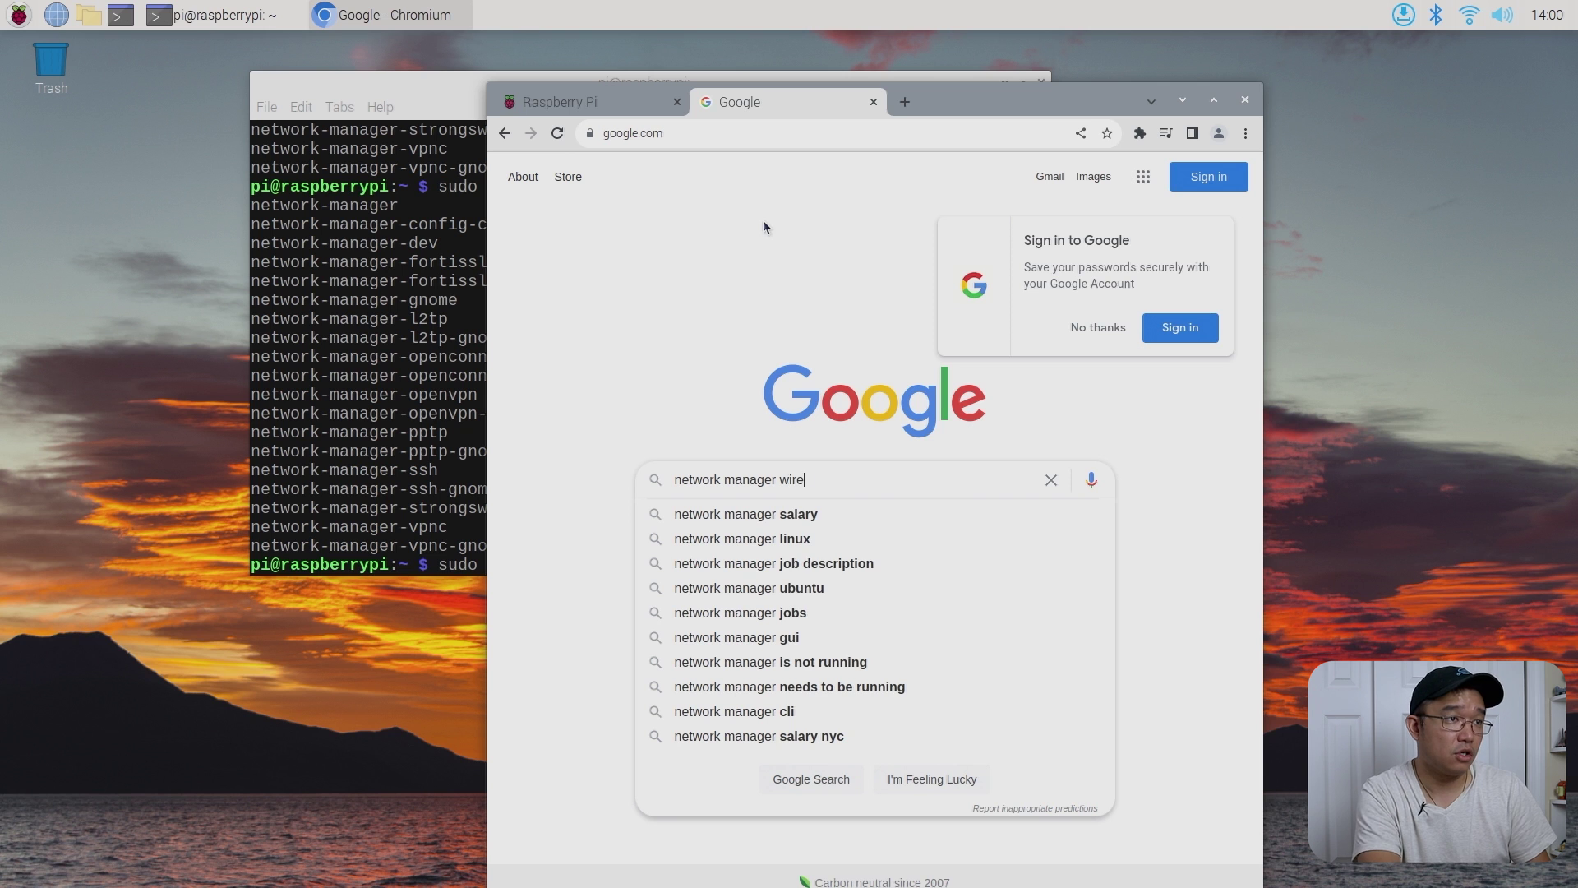
text(guard compile)
key(Return)
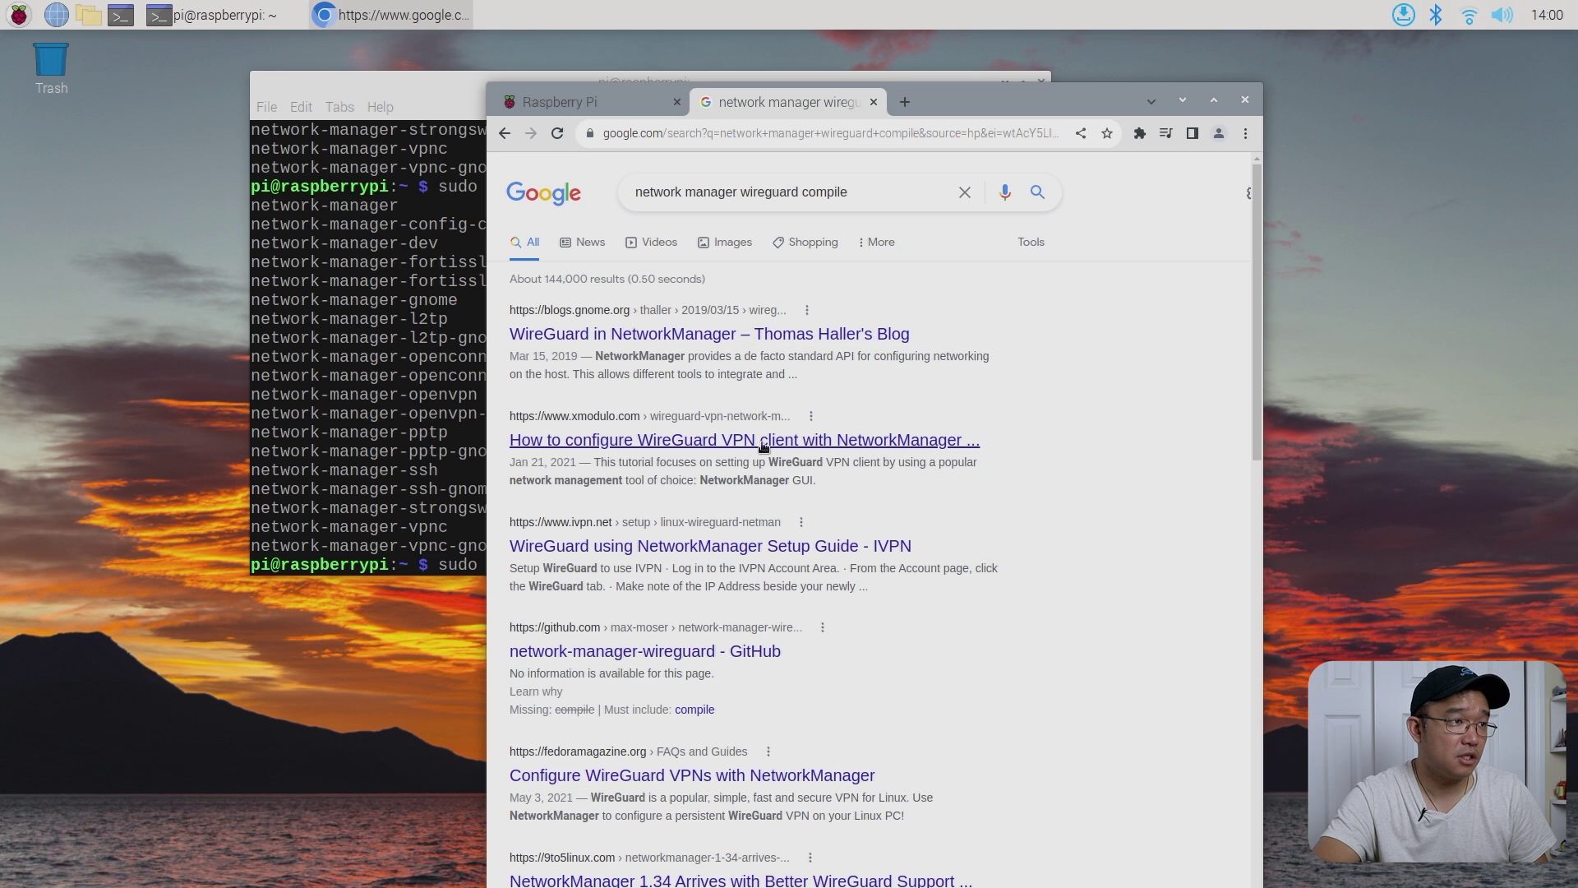
click(619, 441)
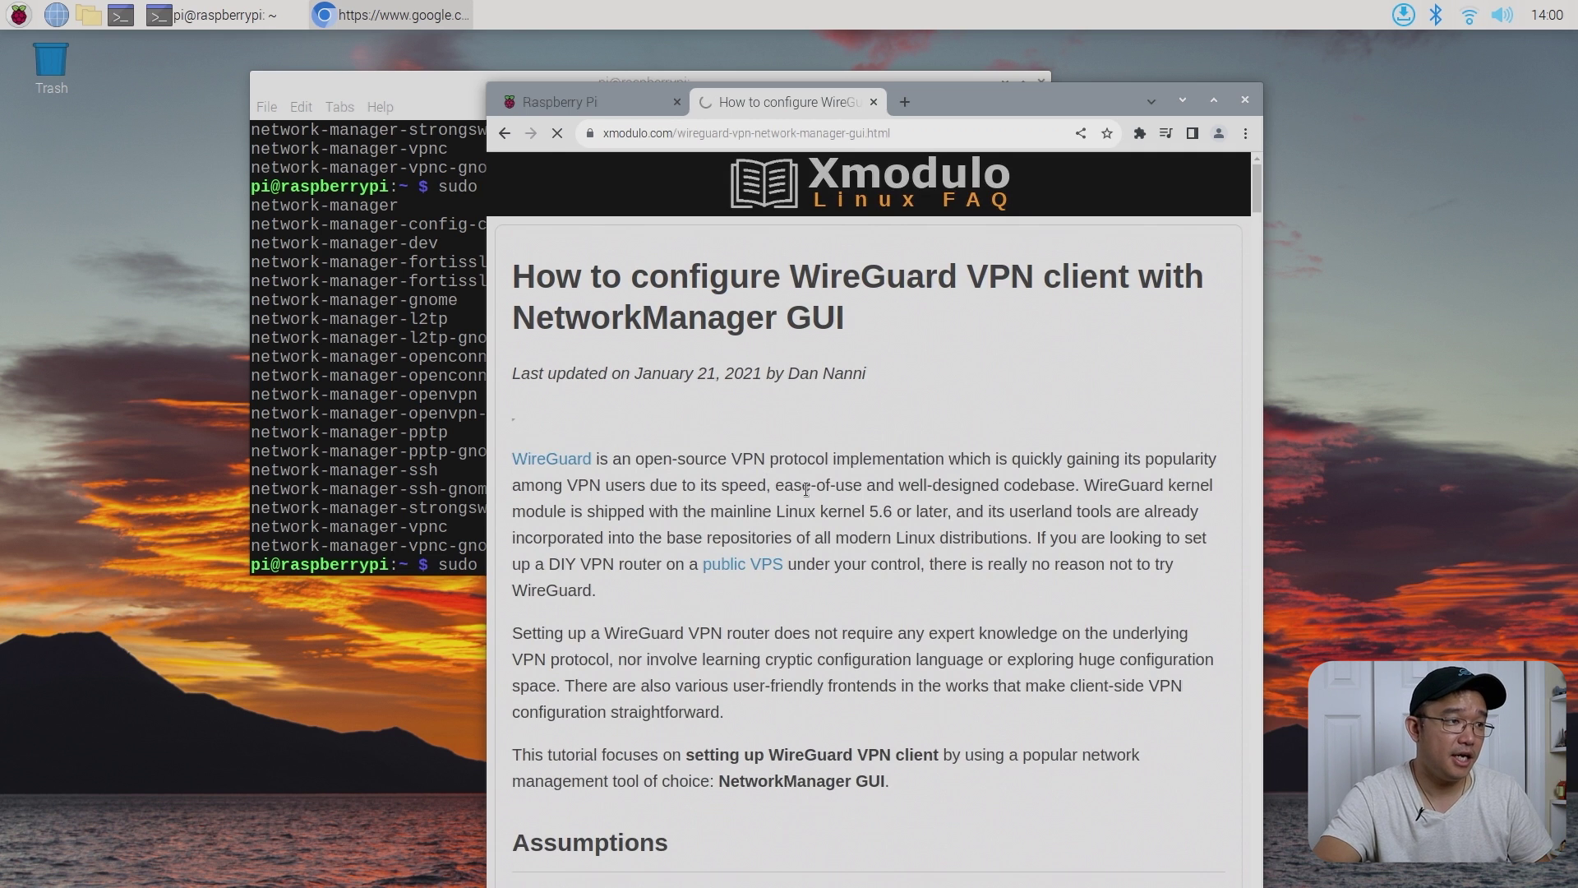
scroll(807, 489, down, 6)
scroll(808, 491, down, 8)
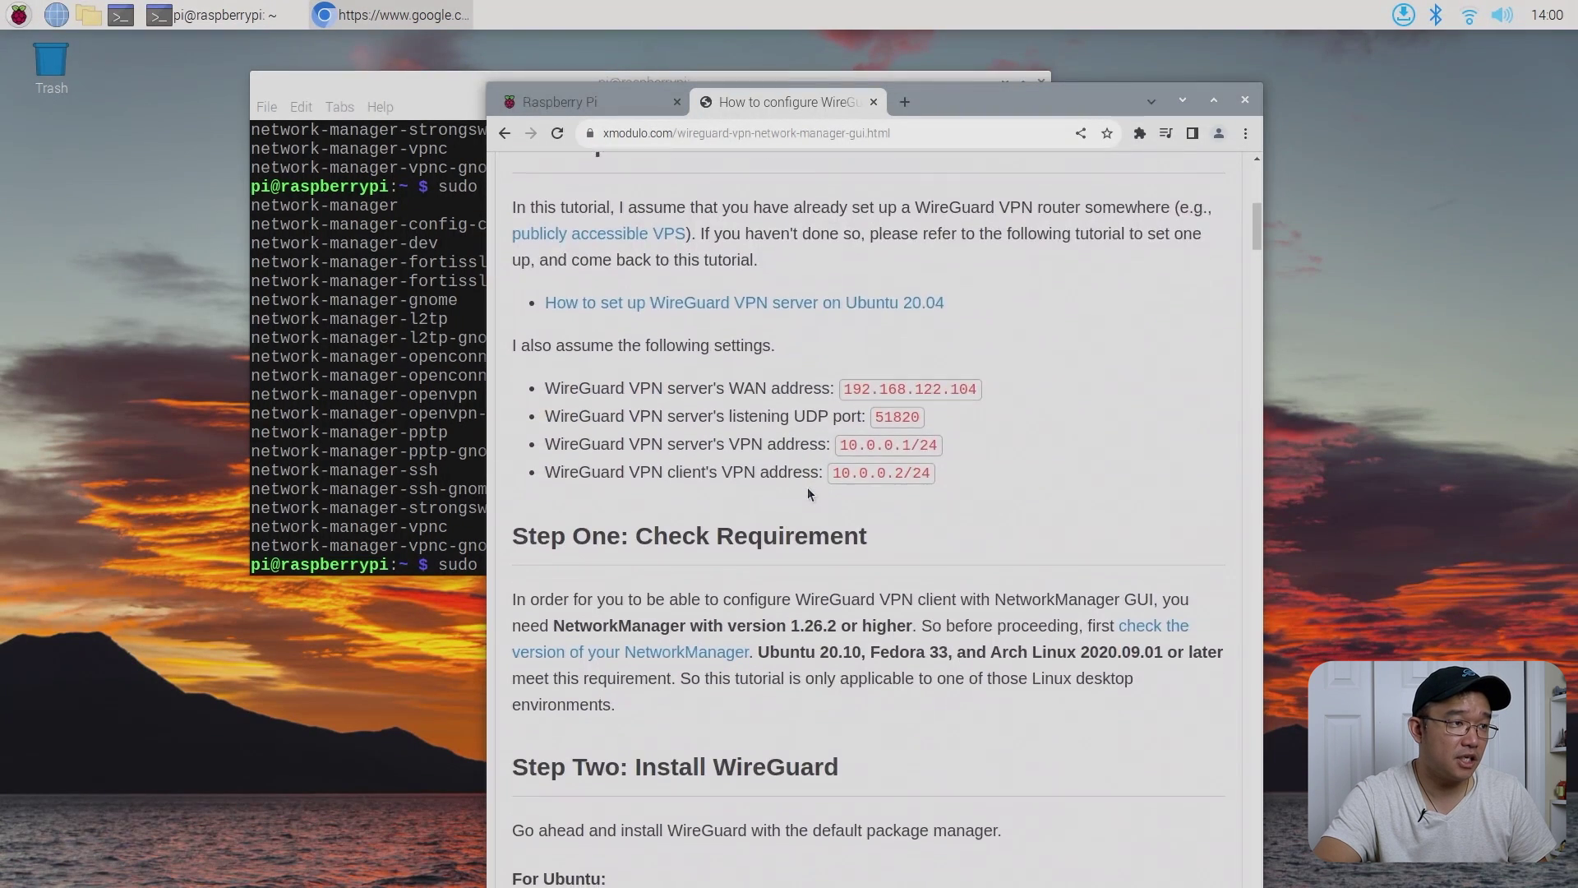
scroll(789, 485, down, 2)
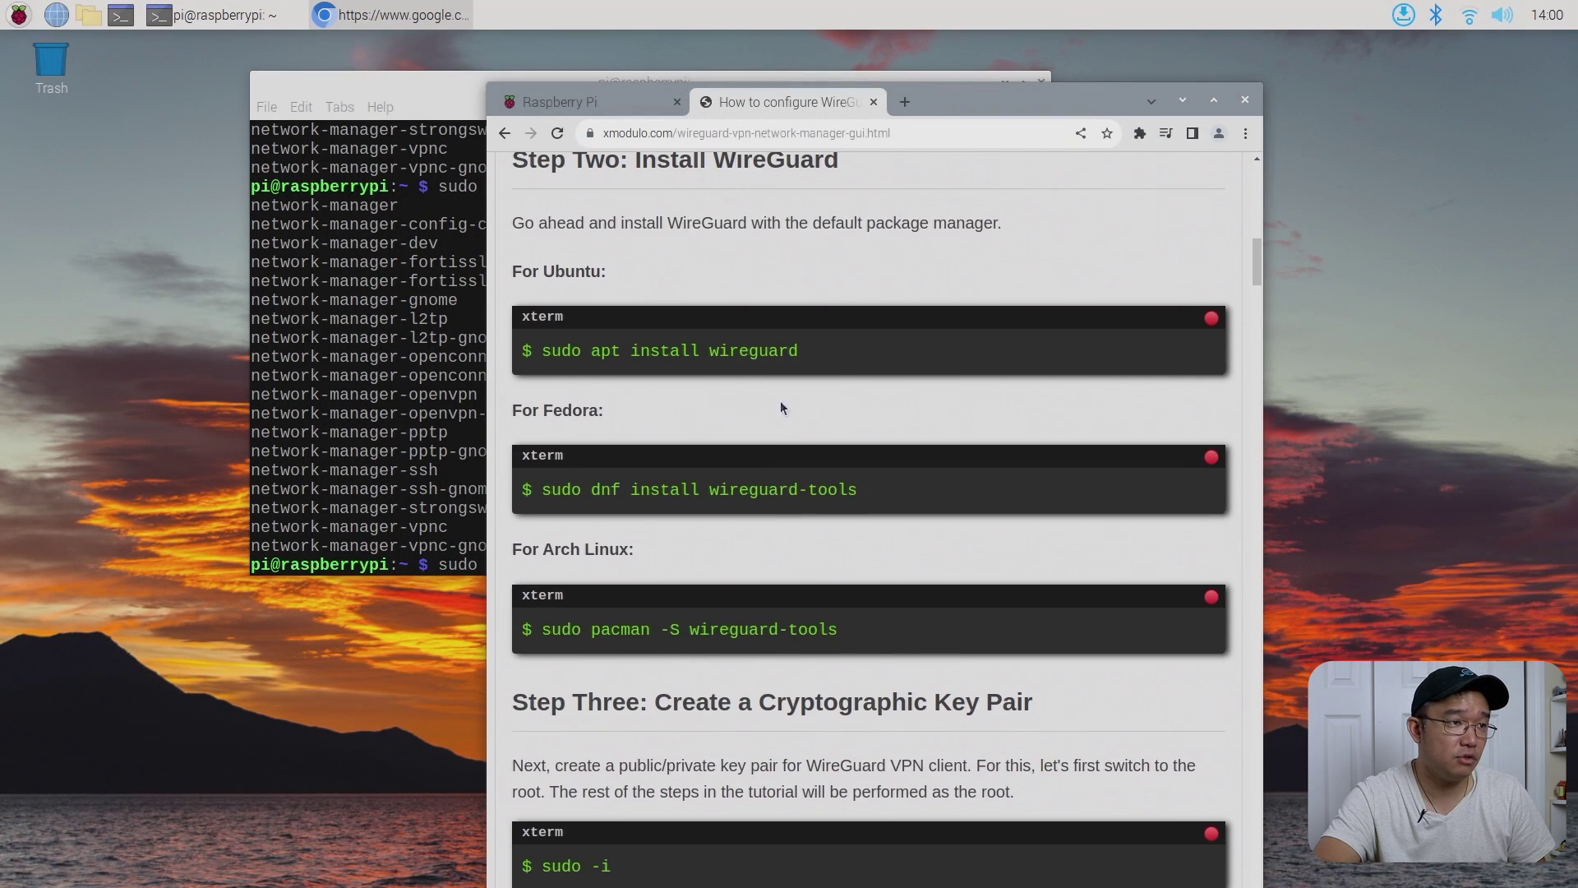
scroll(762, 634, down, 6)
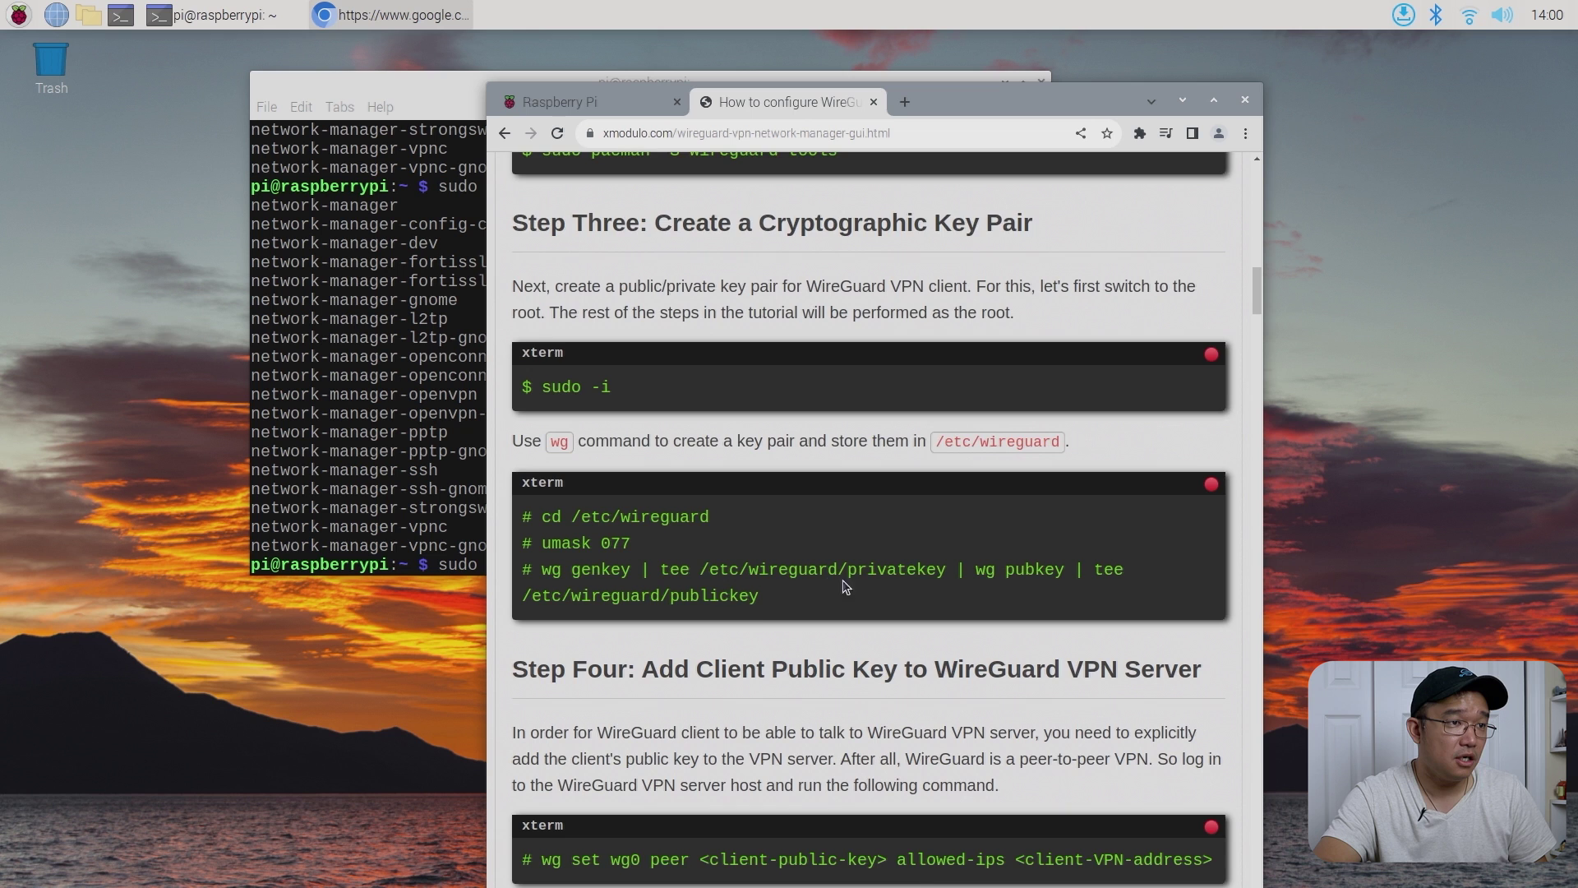
scroll(847, 586, down, 10)
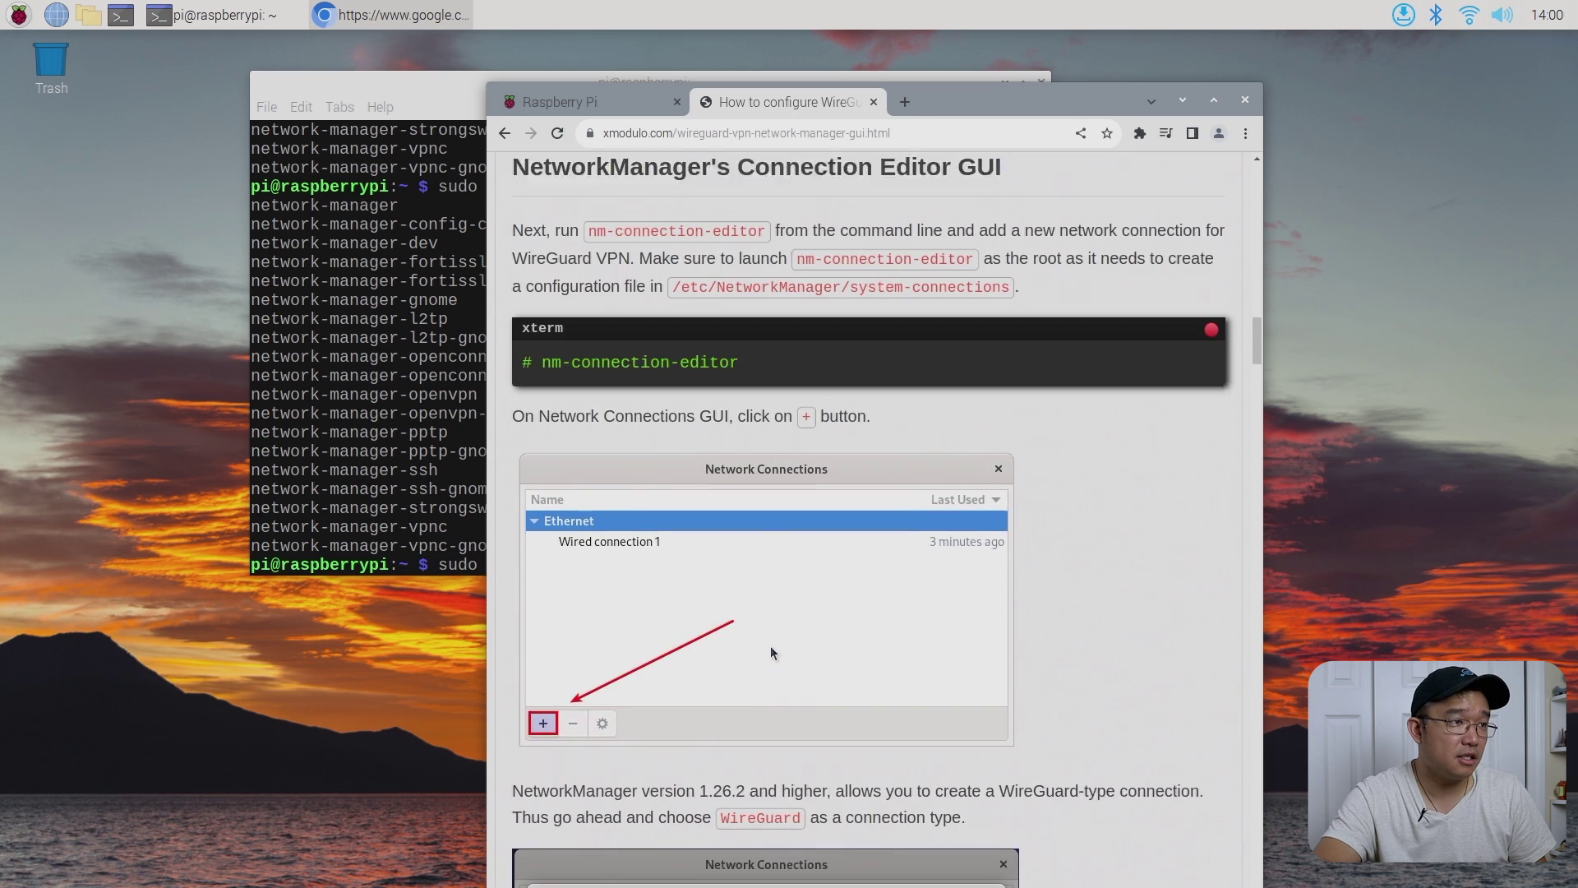
scroll(771, 644, down, 10)
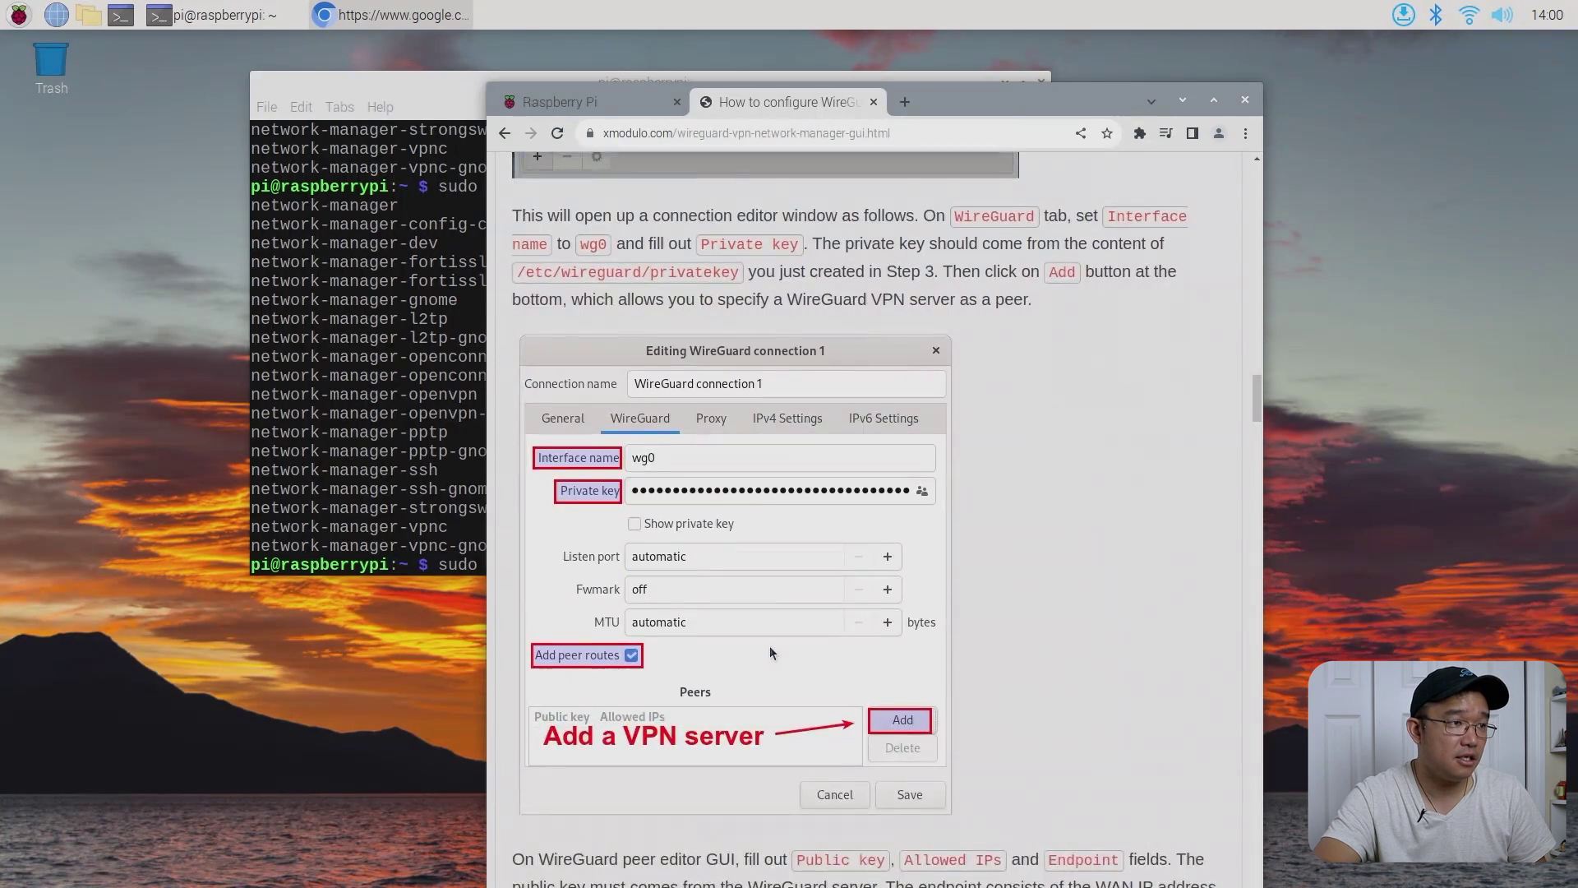
scroll(770, 649, down, 15)
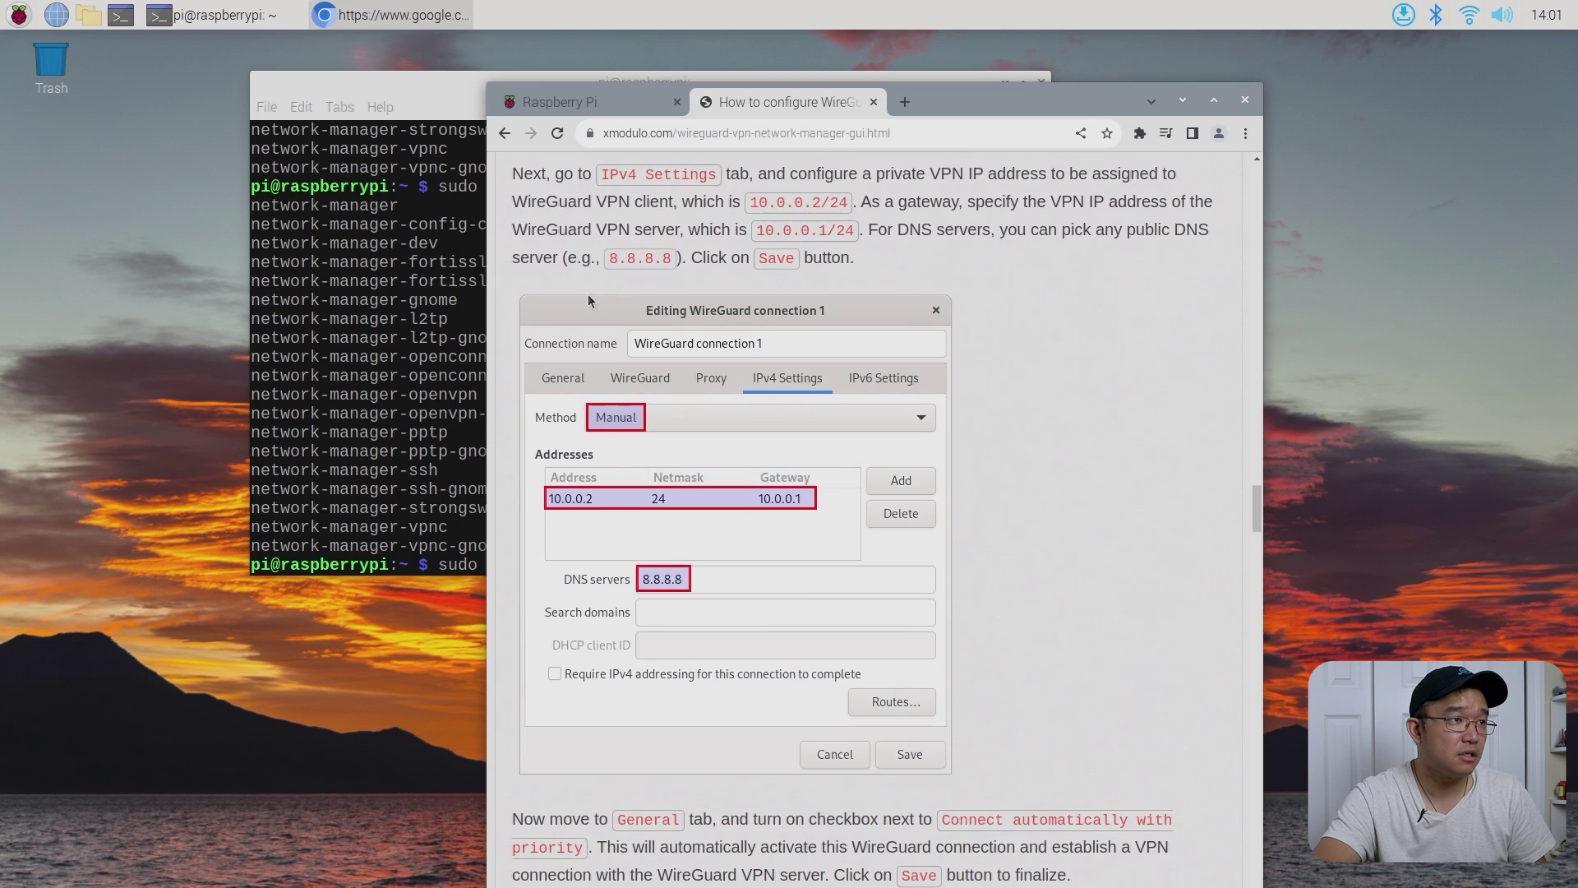
scroll(589, 301, up, 7)
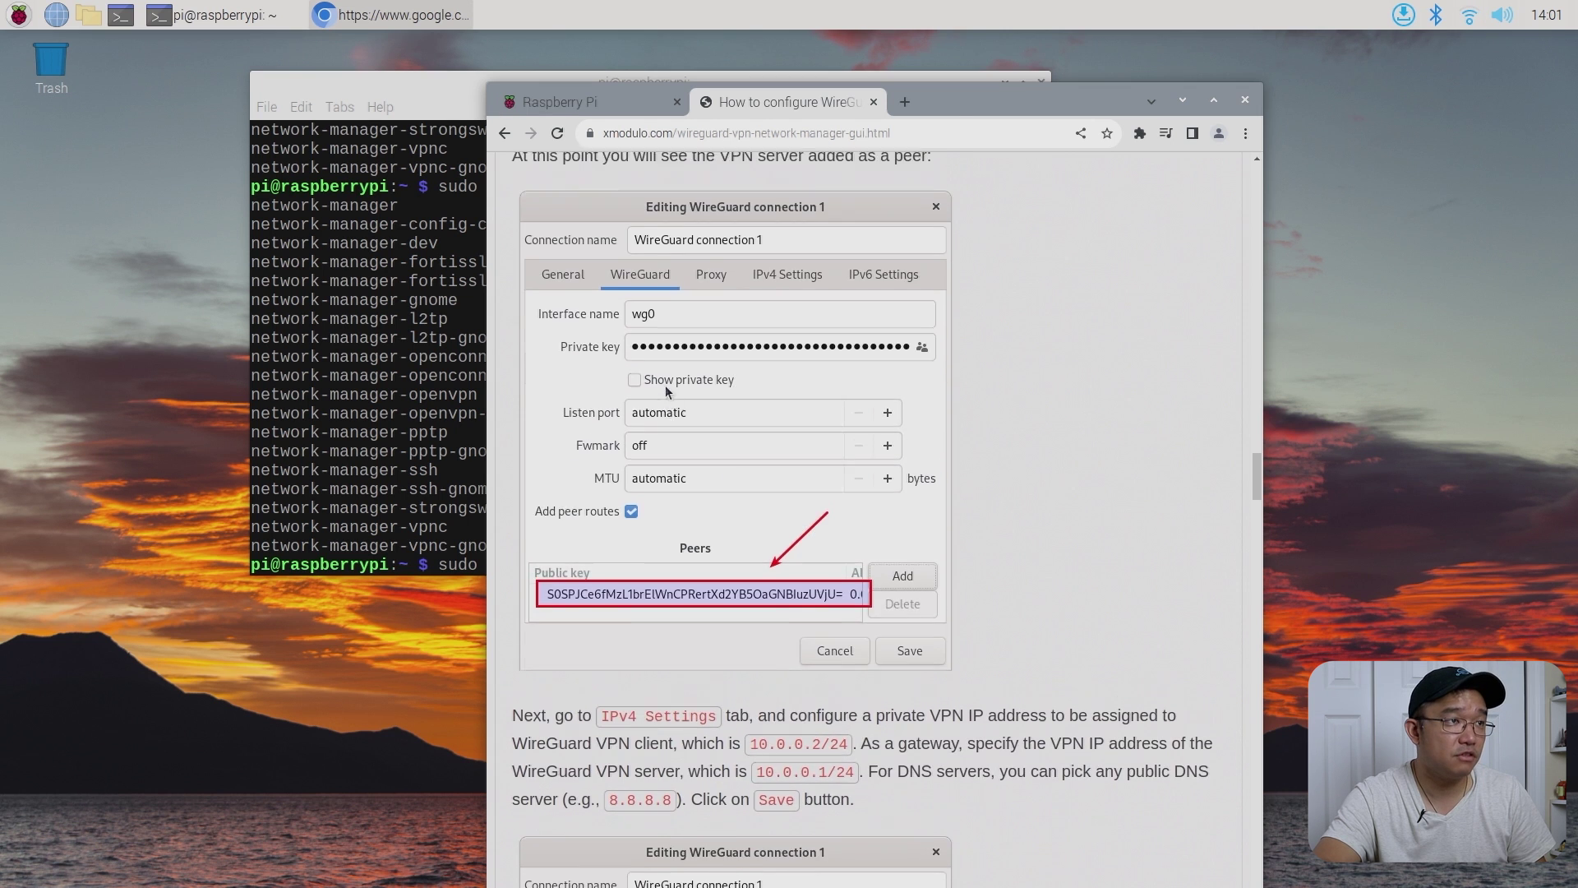
scroll(820, 463, up, 11)
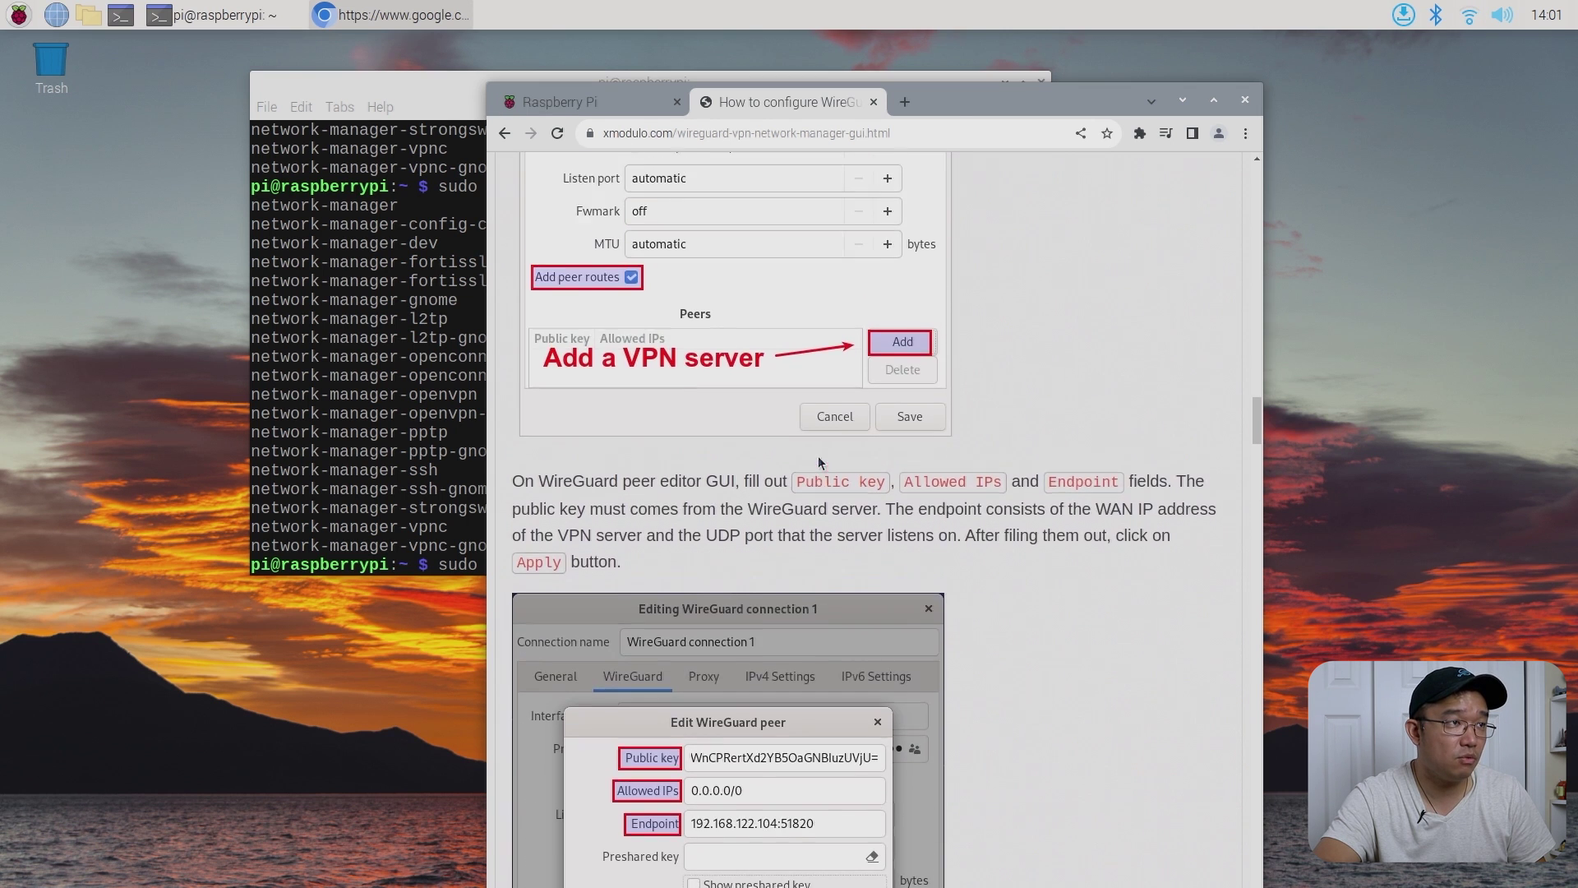
scroll(820, 463, up, 15)
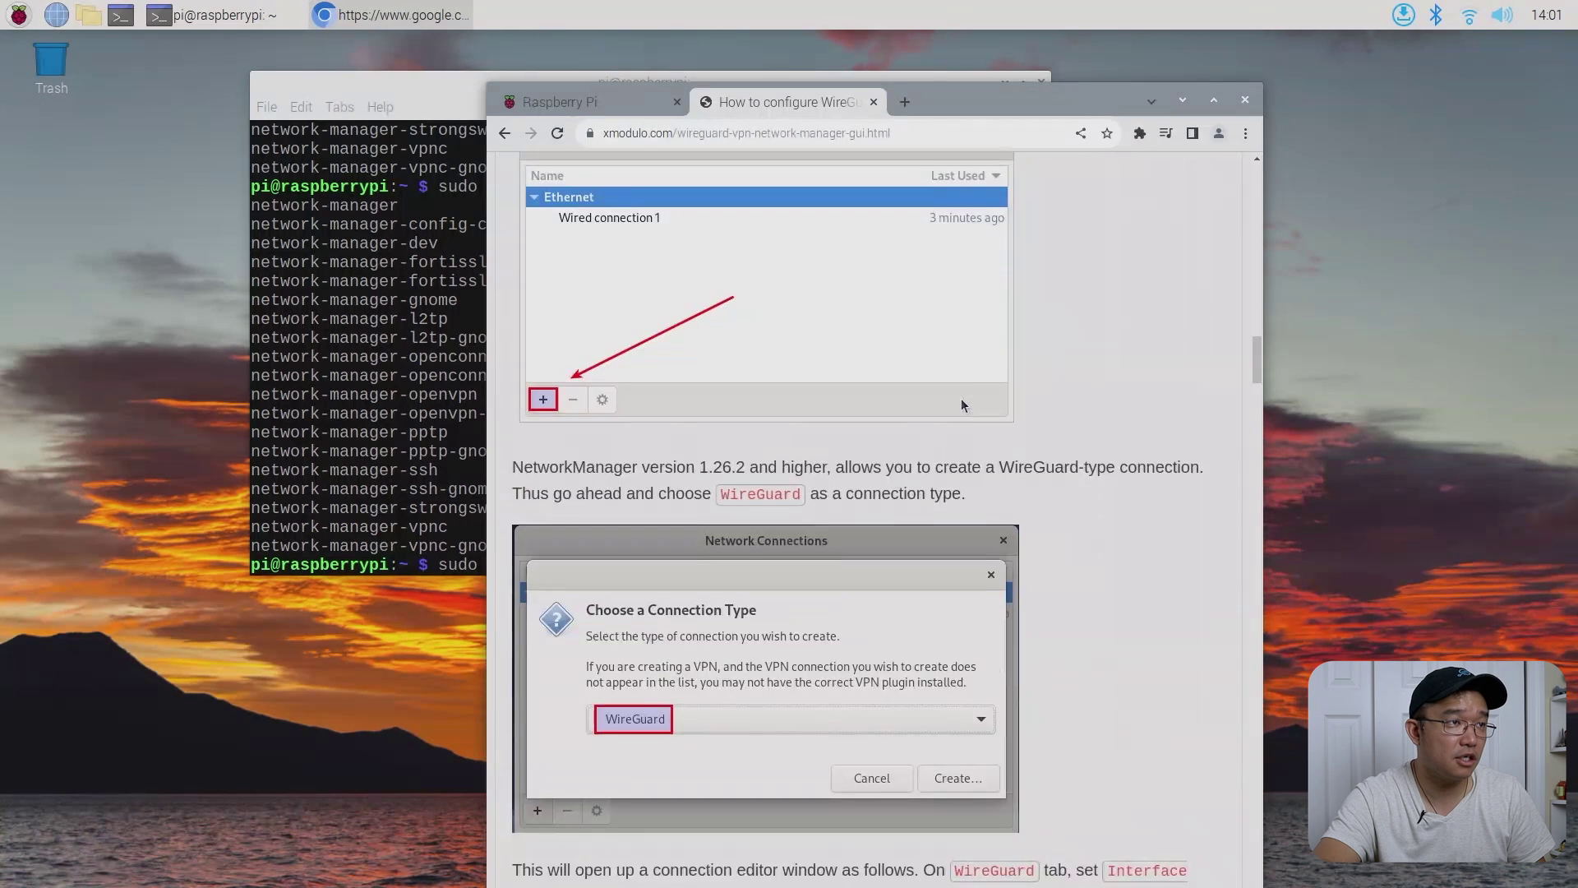
scroll(962, 404, up, 6)
scroll(830, 483, up, 14)
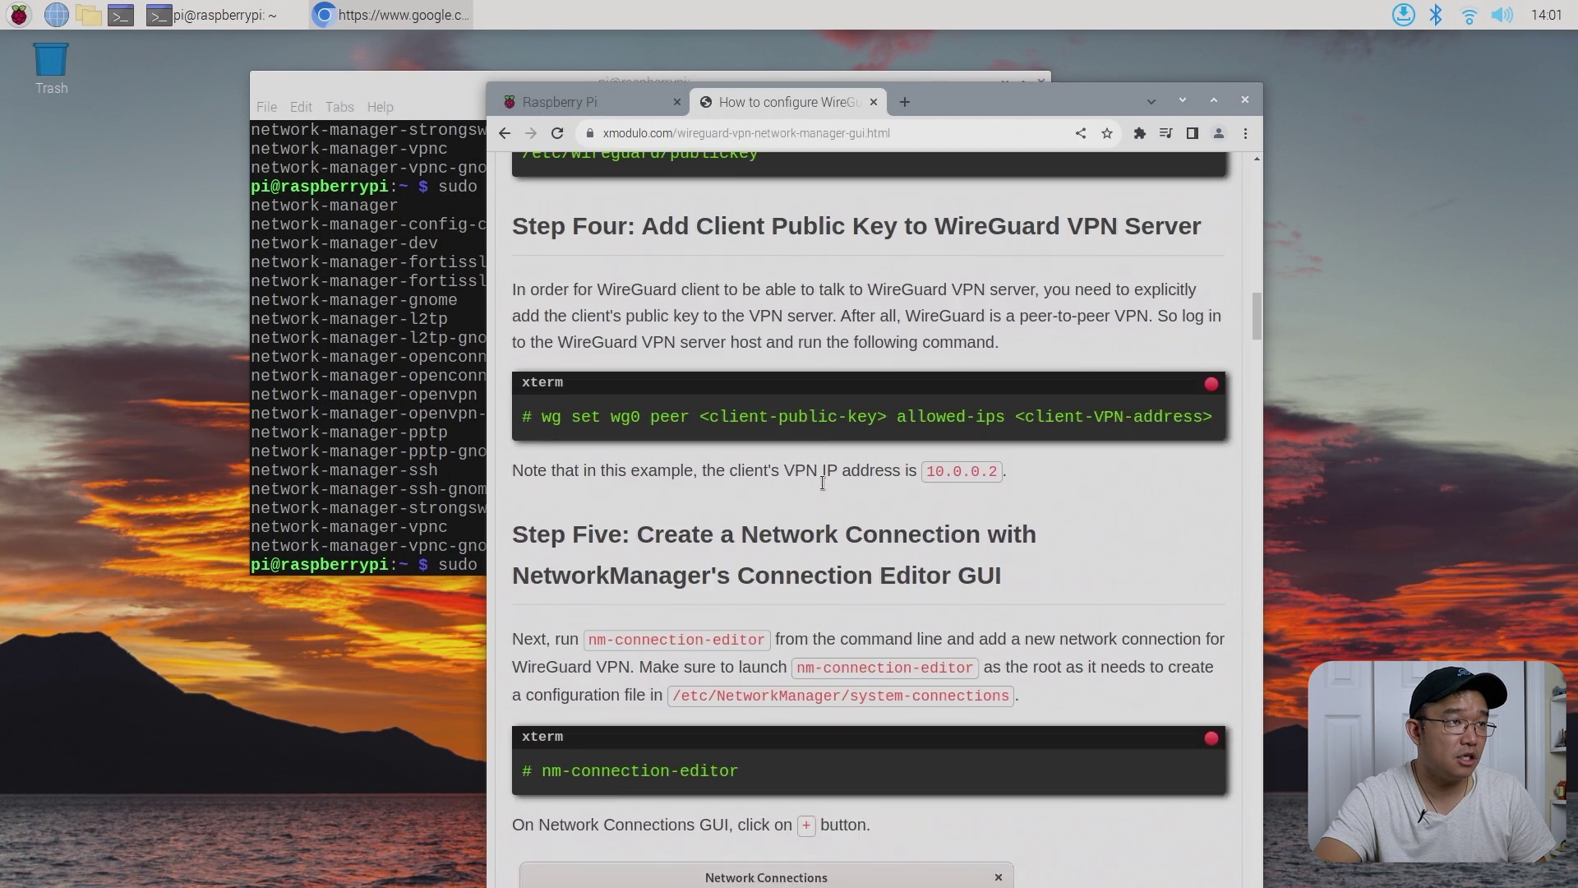
scroll(825, 487, up, 4)
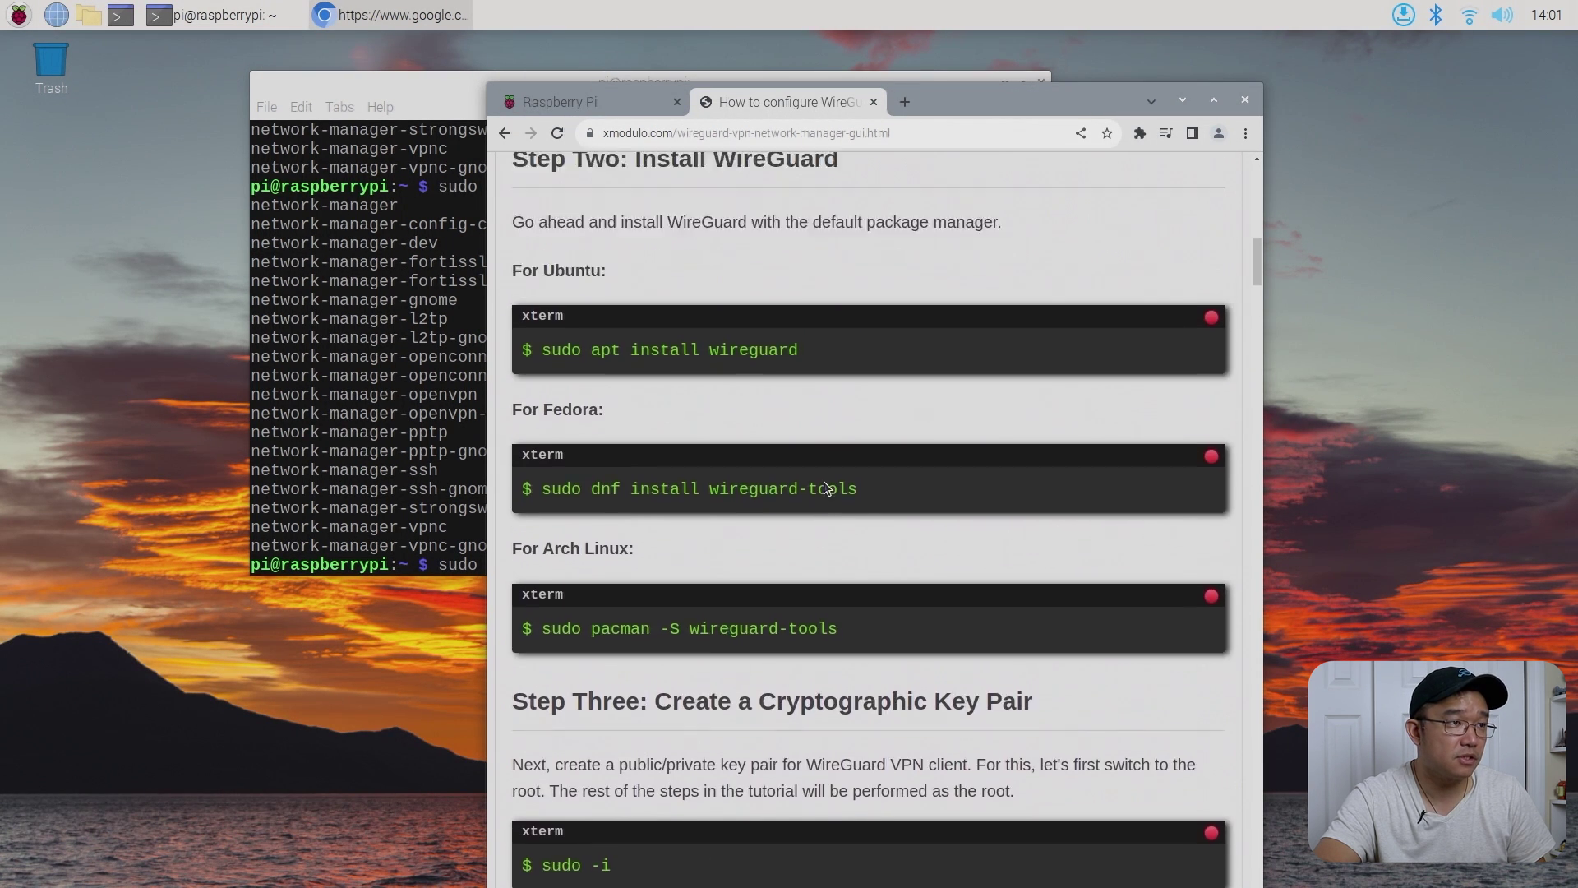
click(505, 134)
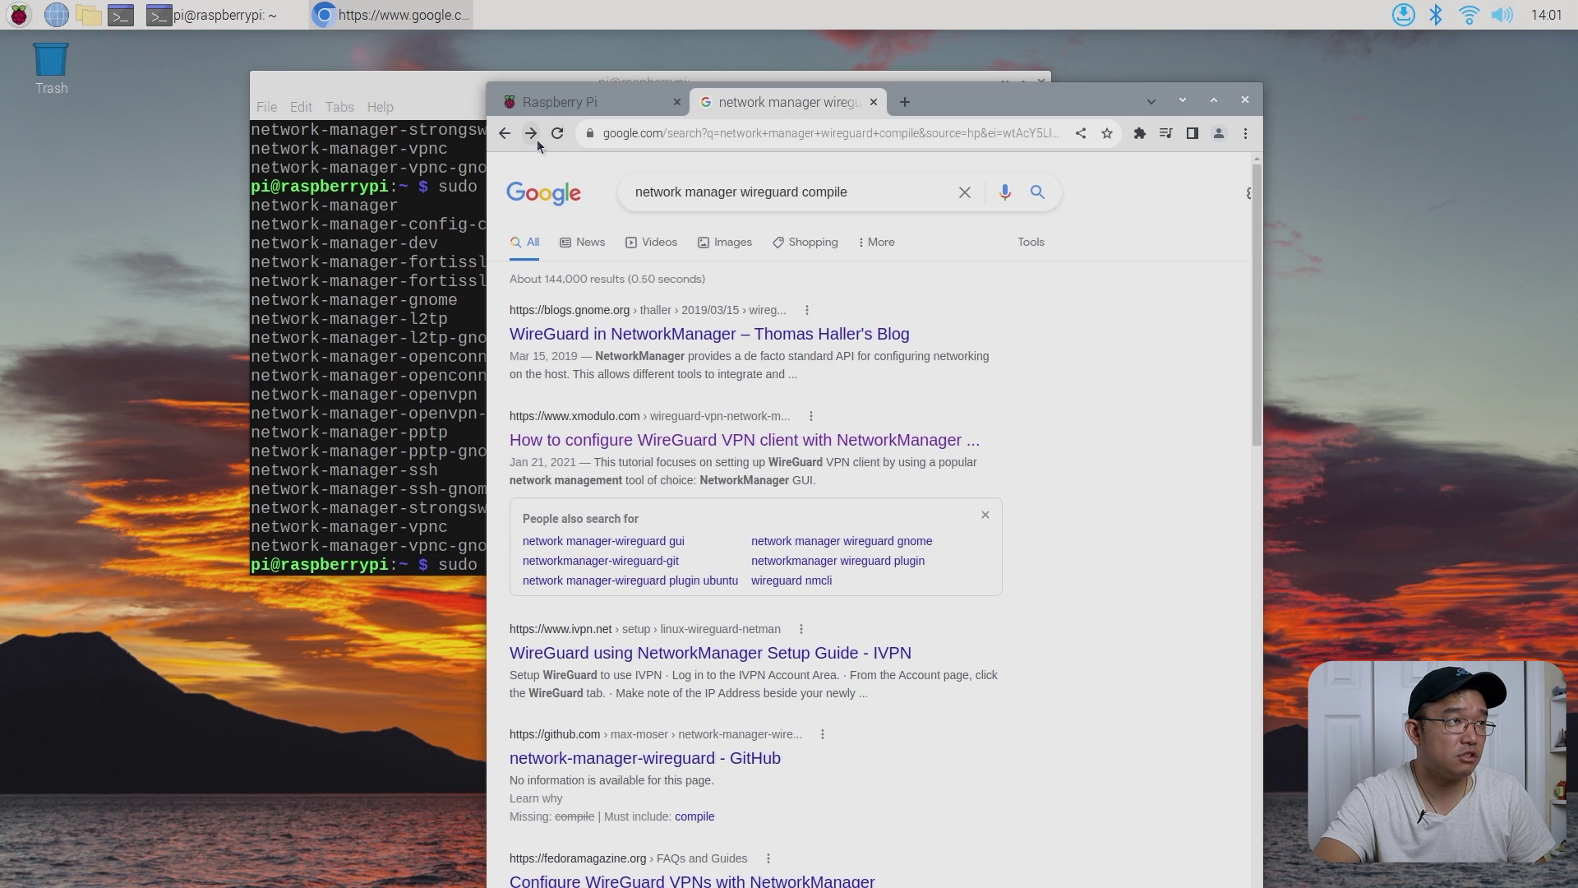
- Revisit the Xmodulo article, then return to the Google results and scroll through them
click(539, 143)
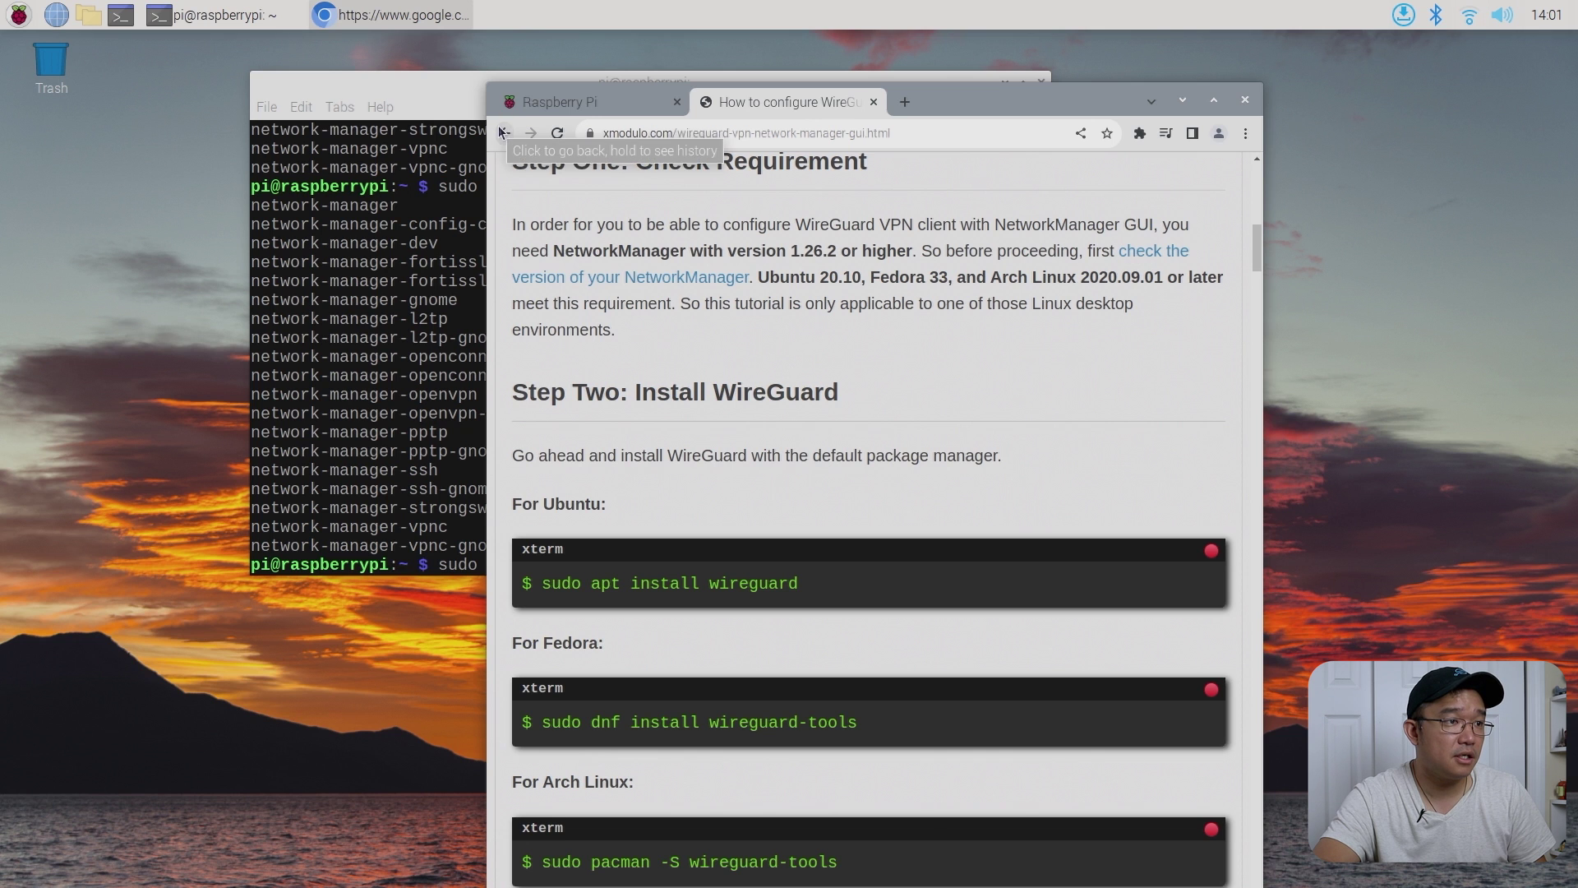
scroll(834, 470, down, 5)
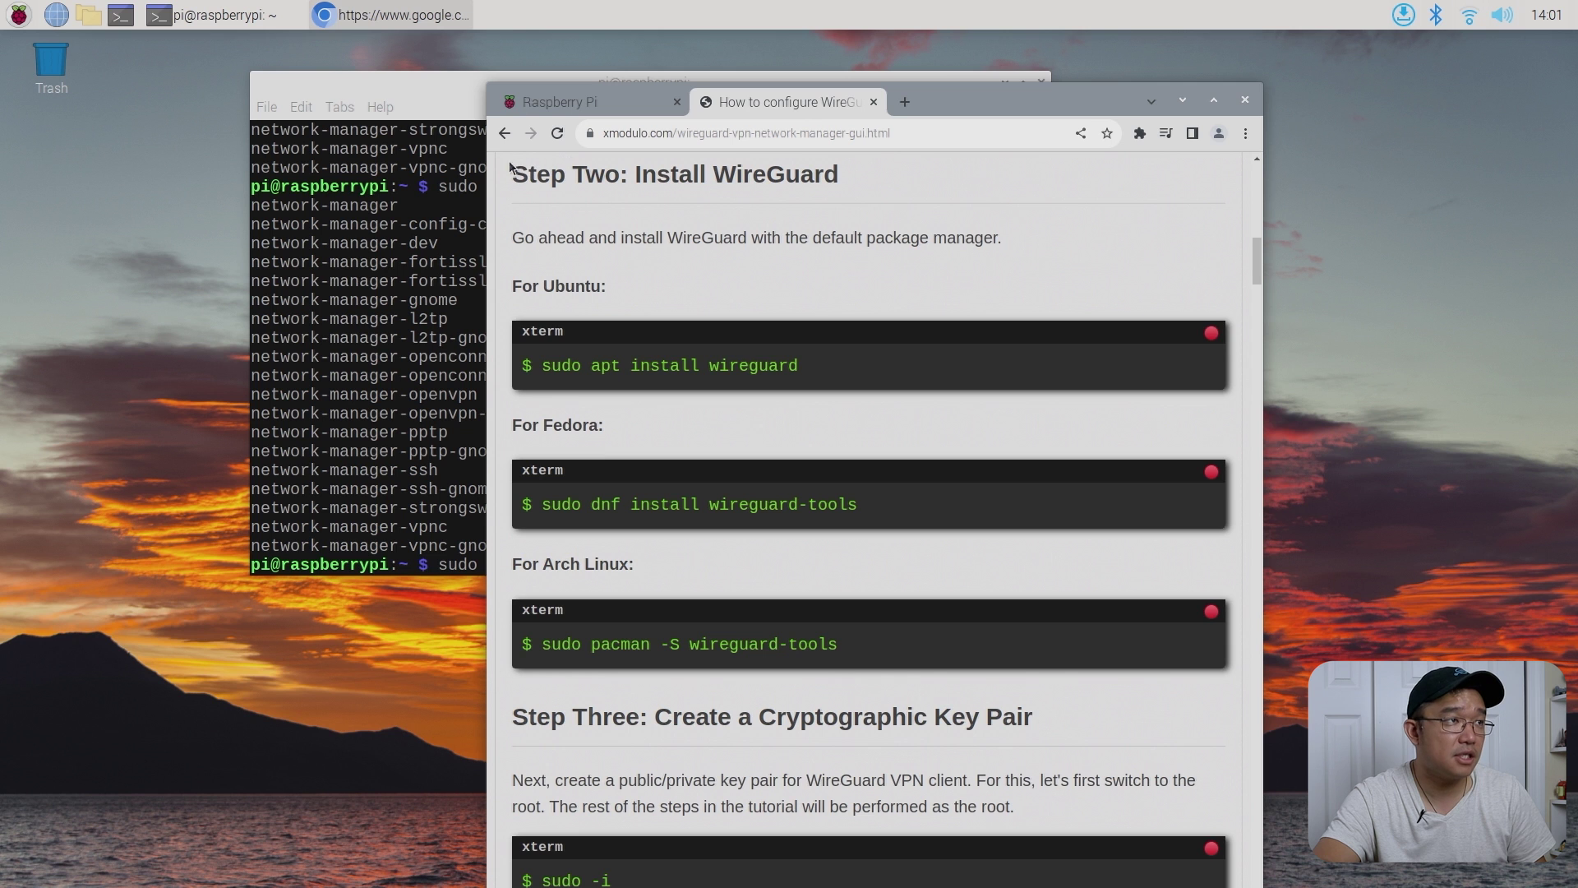
click(504, 134)
scroll(861, 510, down, 1)
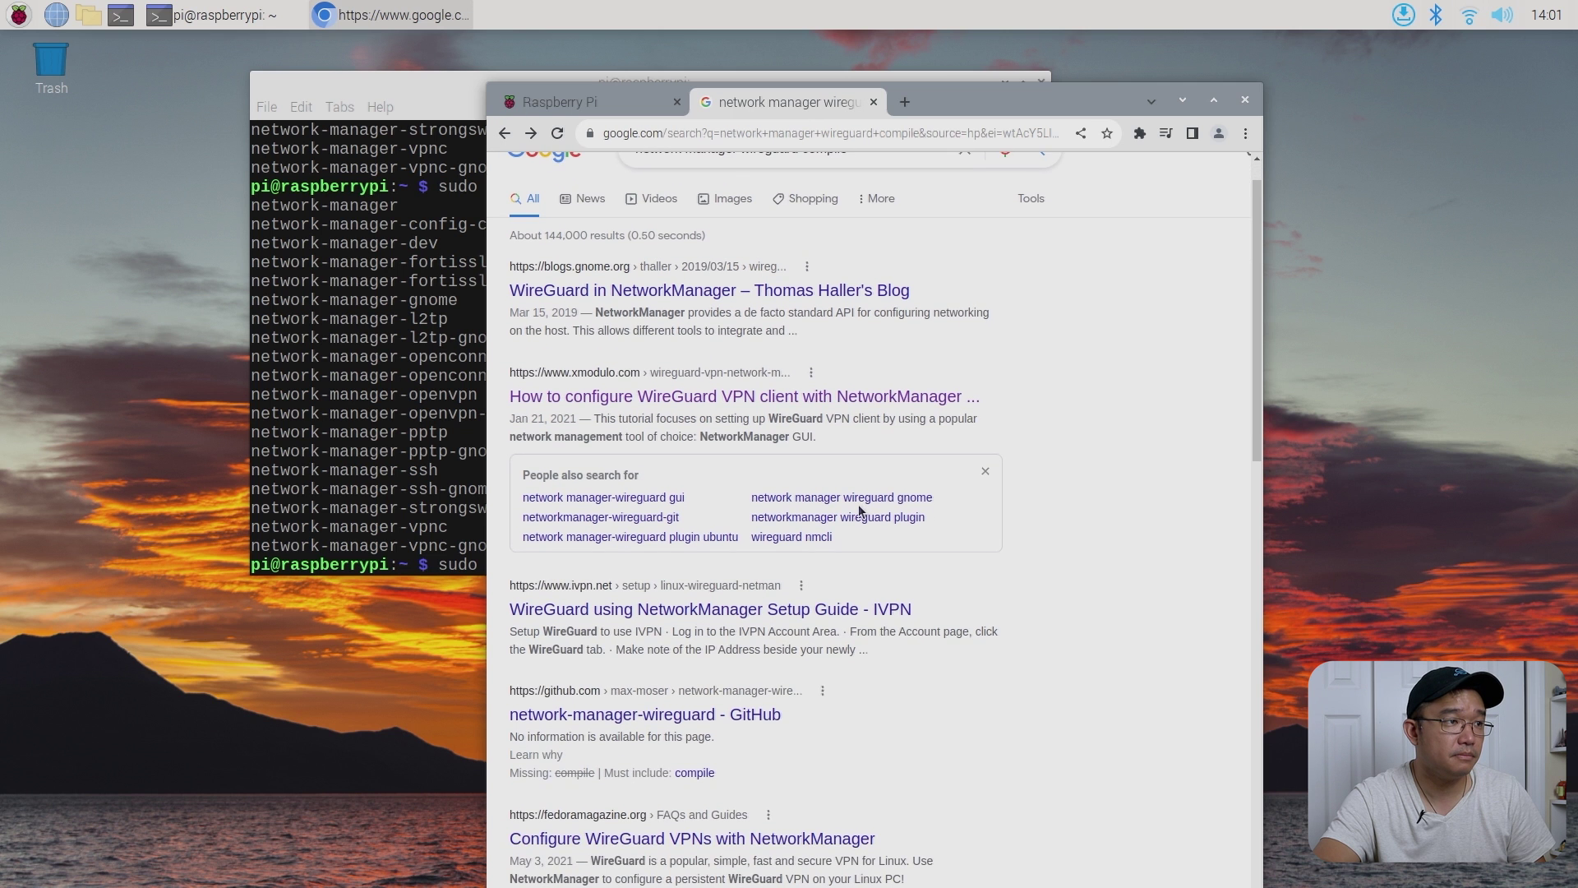
scroll(861, 511, down, 1)
scroll(861, 511, down, 4)
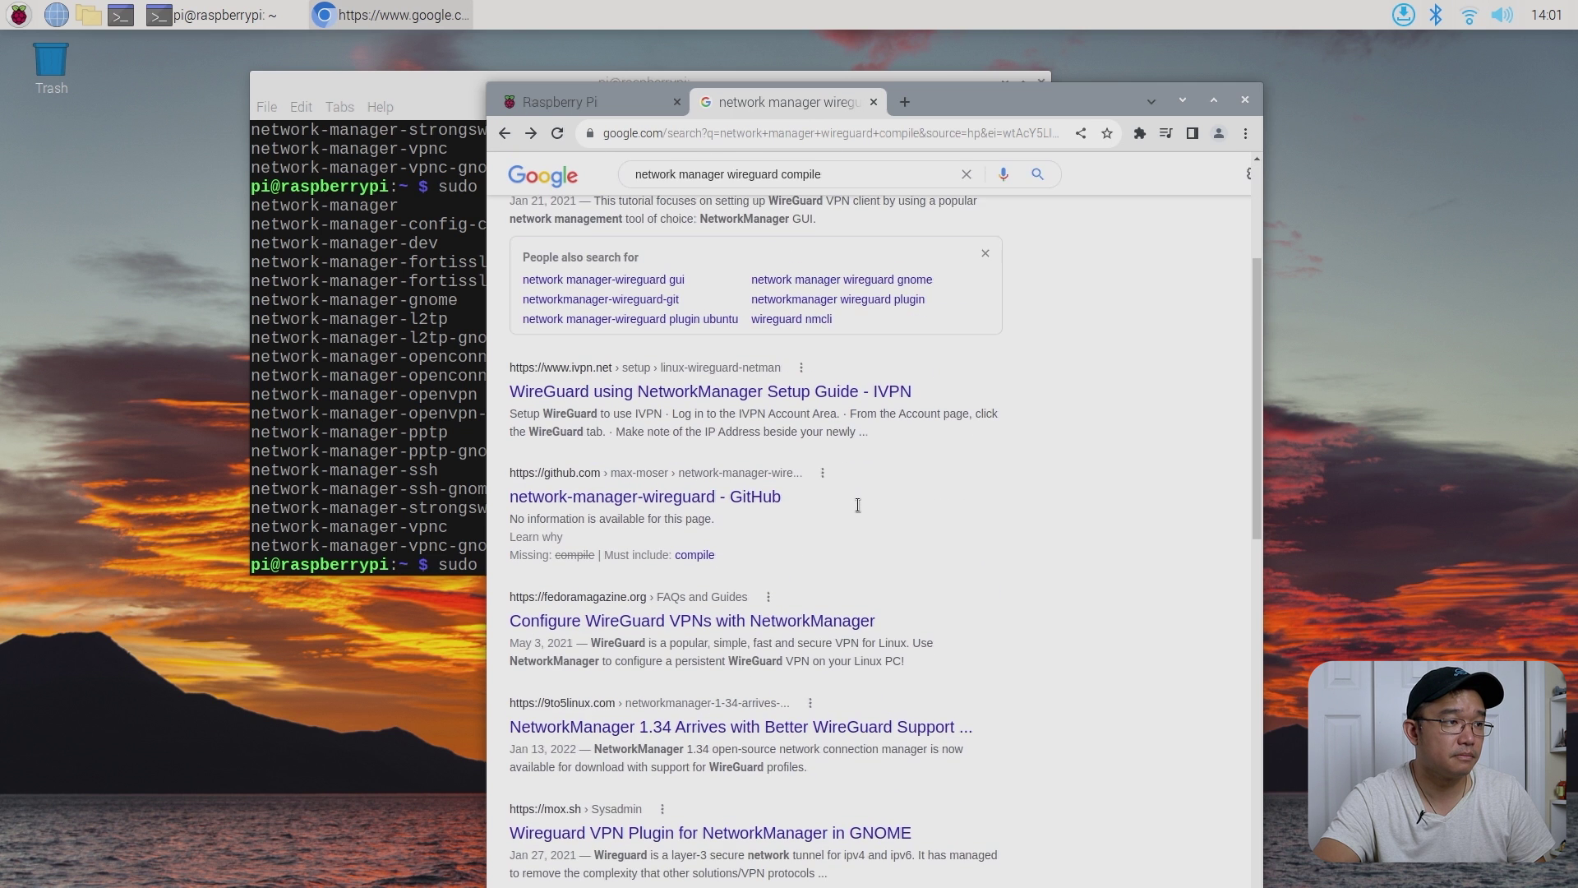
scroll(858, 510, down, 5)
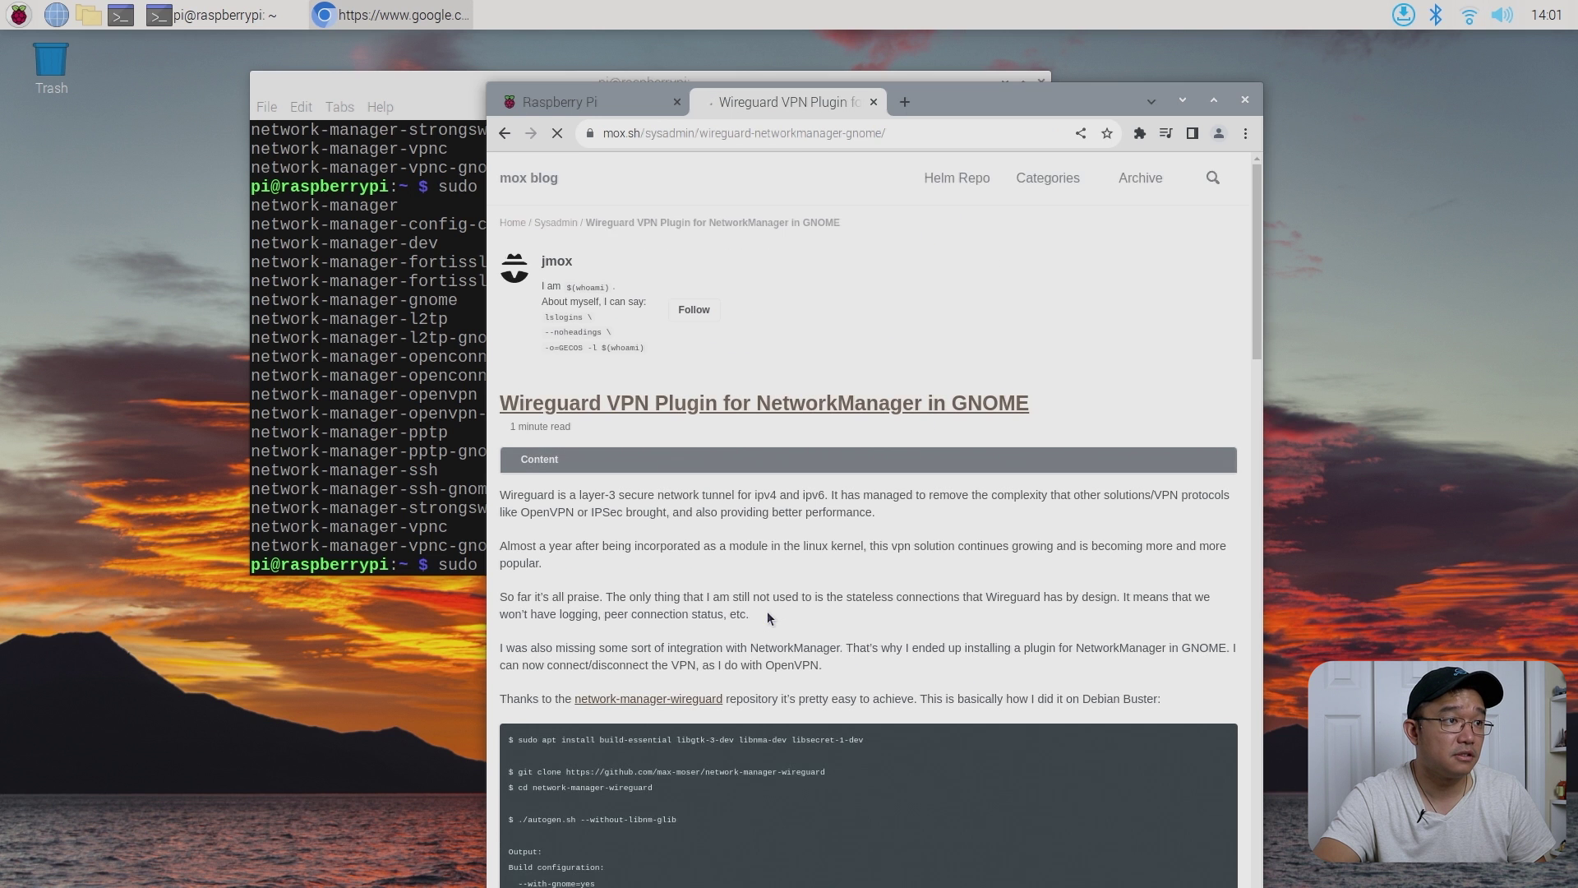
scroll(971, 396, down, 4)
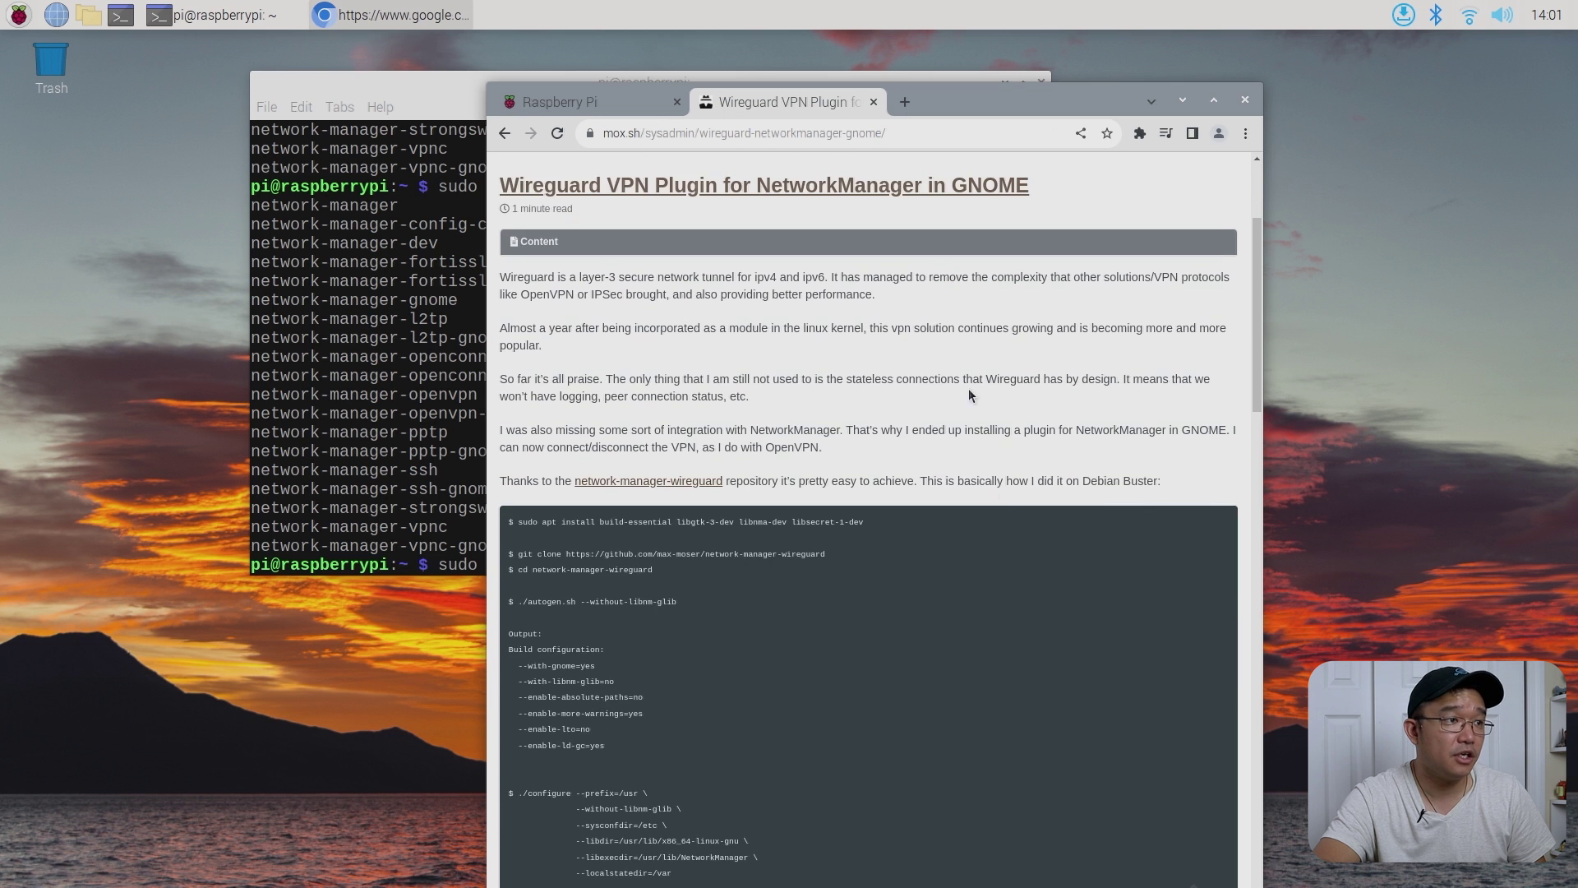
- Maximize Chromium, scroll the WireGuard guide to the 'Editing wg0' screenshot, then restore the window
double_click(1058, 106)
scroll(844, 427, down, 3)
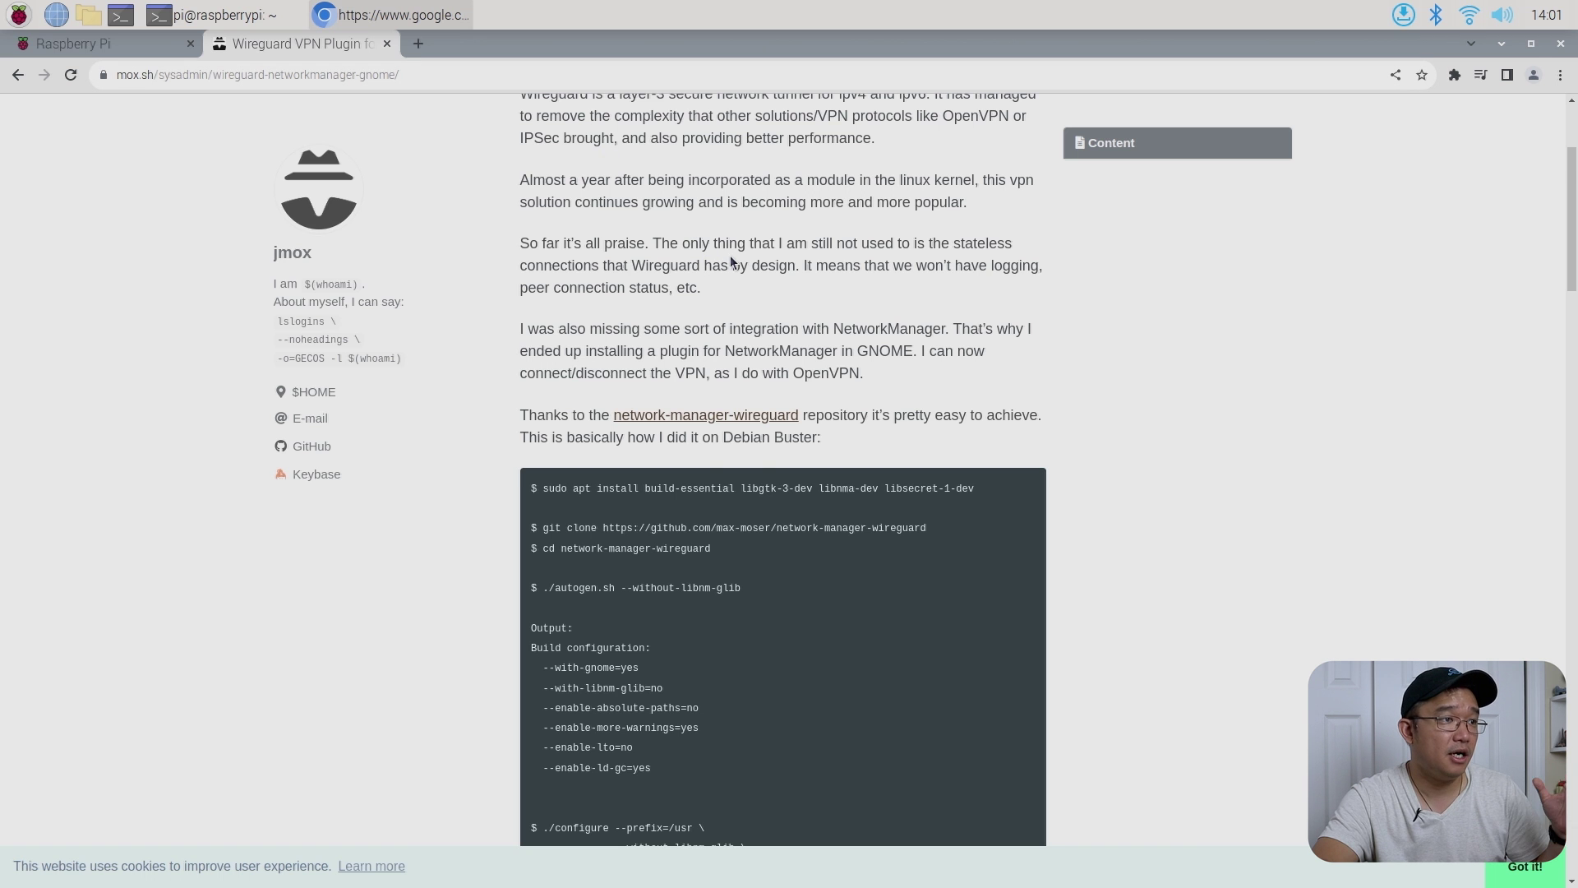
scroll(731, 258, down, 7)
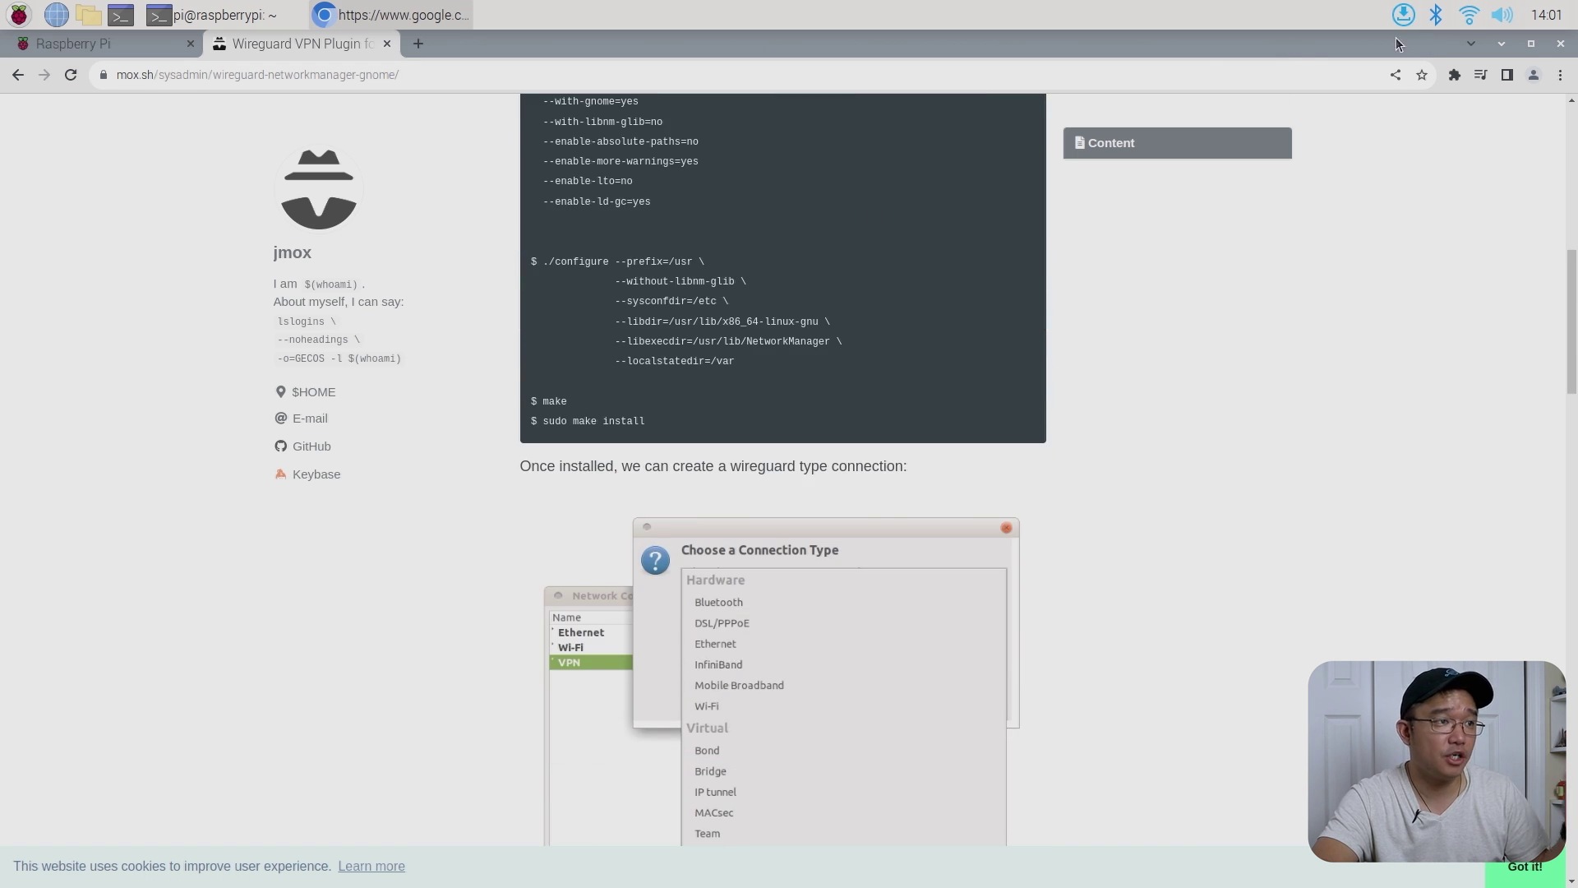
scroll(885, 459, up, 9)
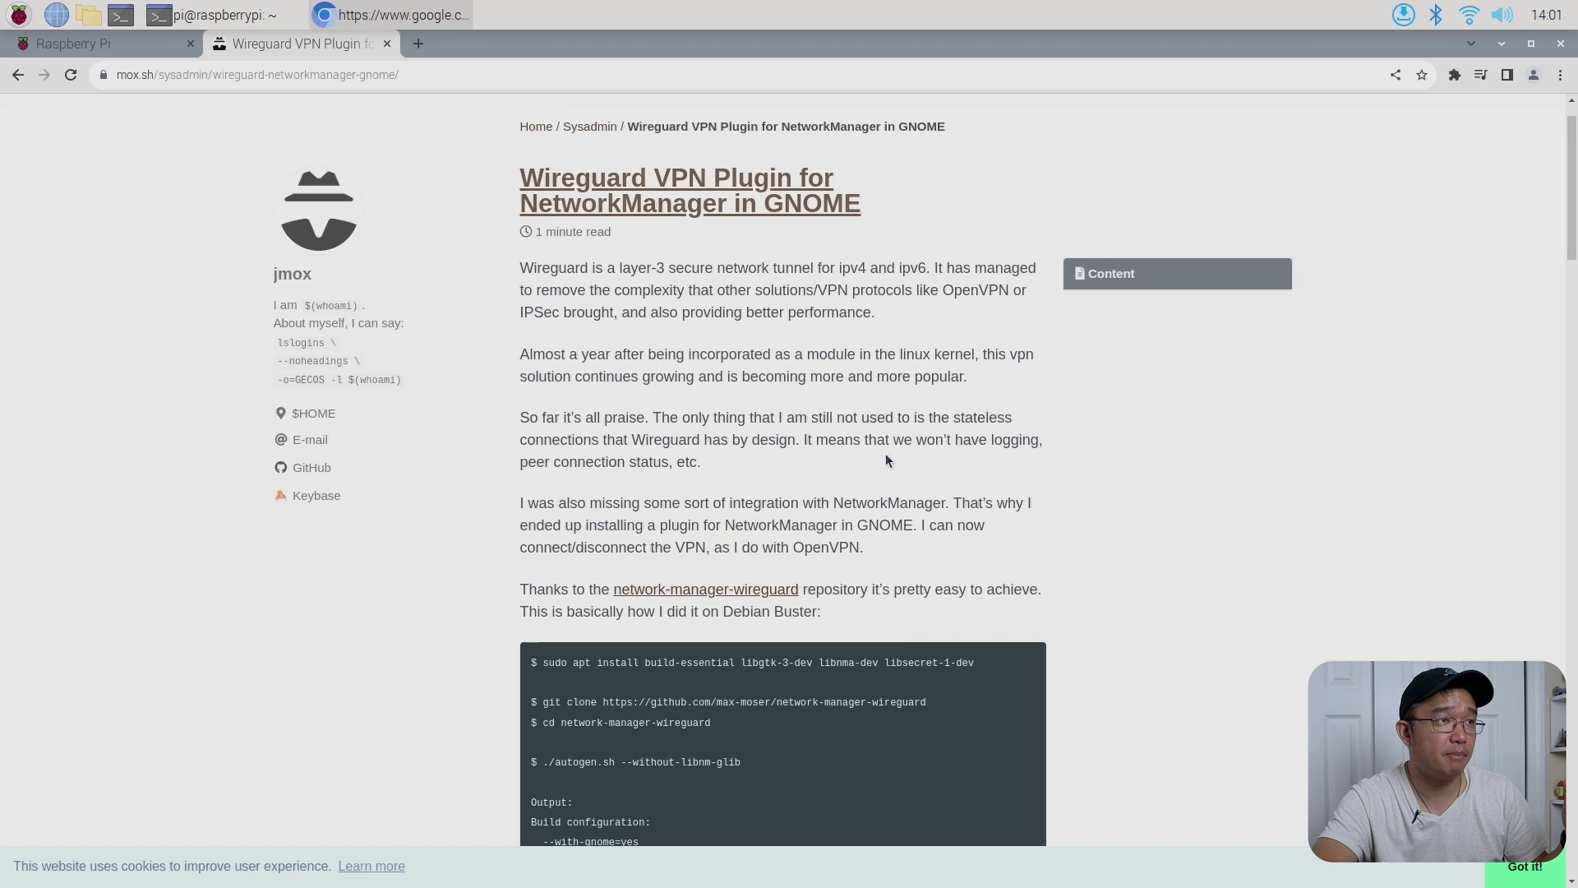
scroll(776, 507, down, 2)
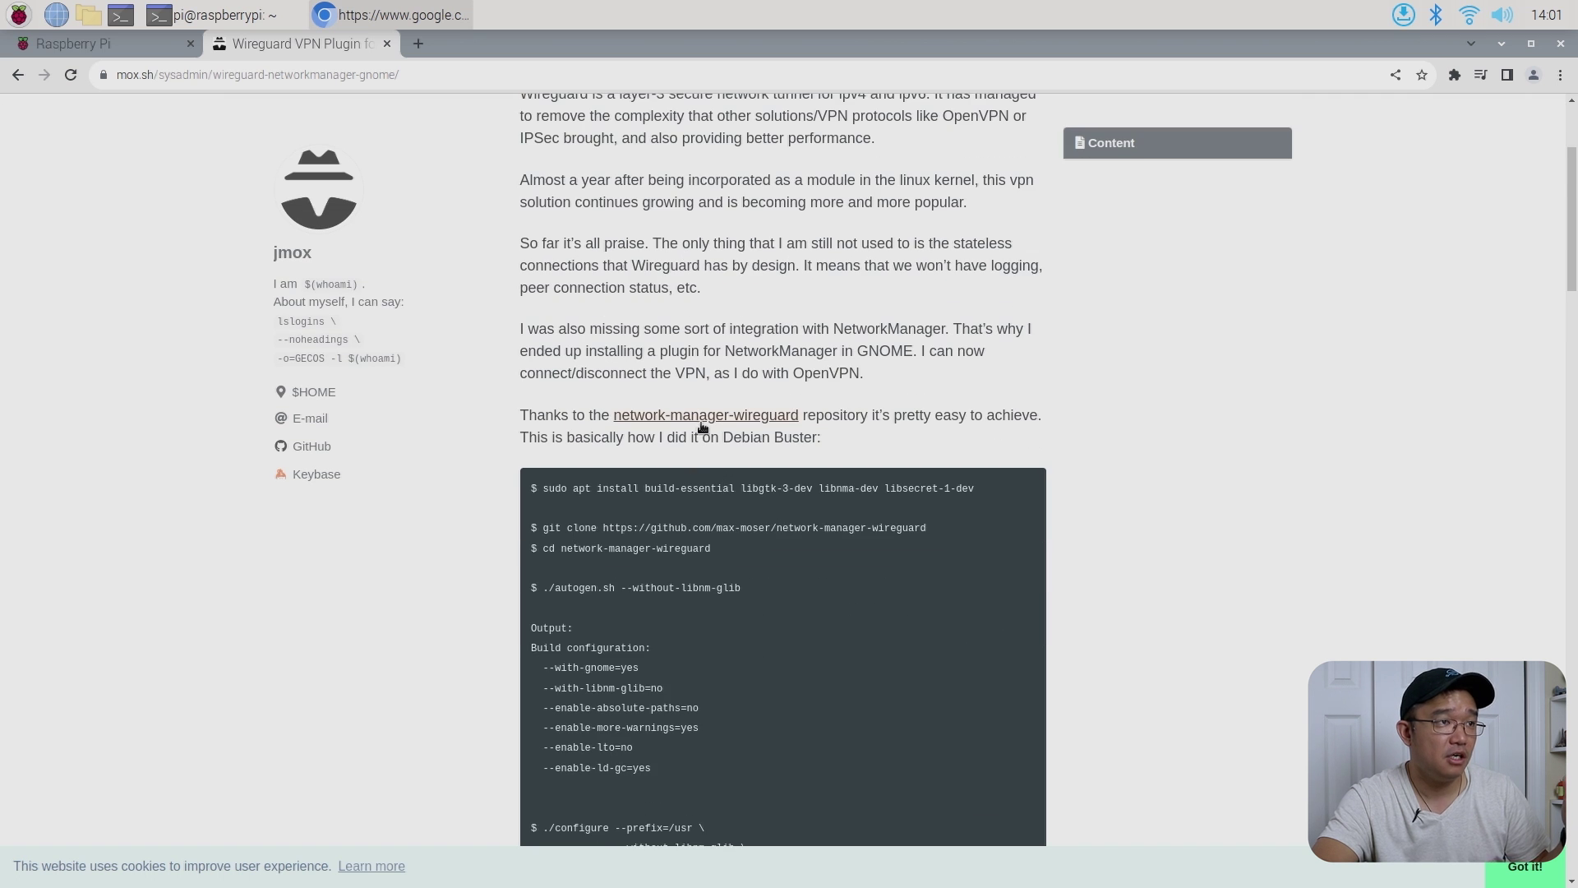
scroll(703, 427, down, 3)
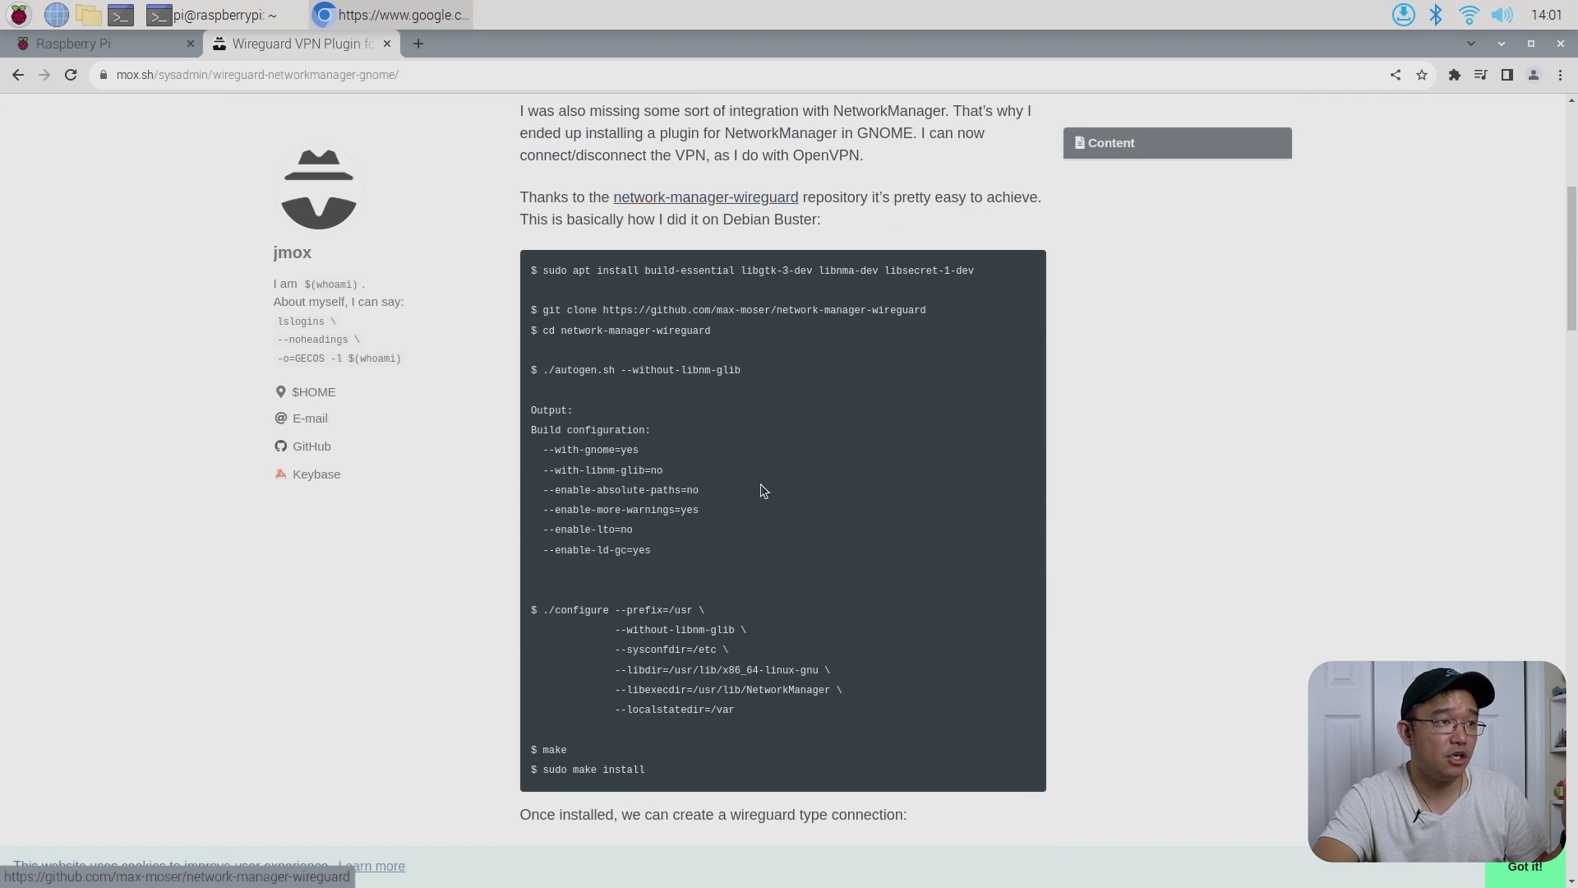
scroll(754, 640, down, 12)
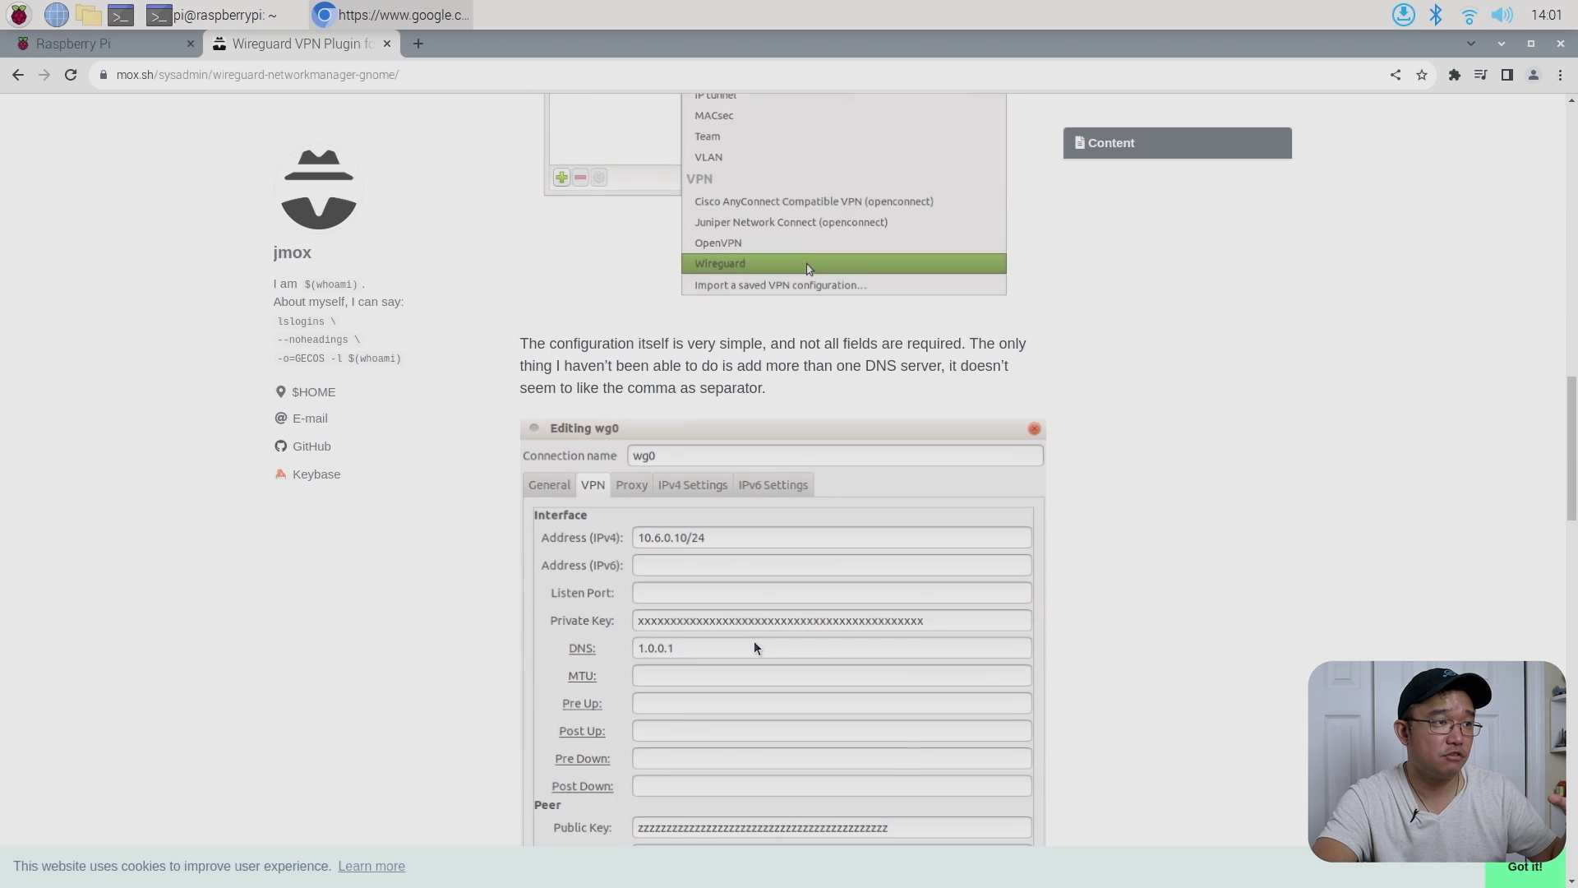
scroll(755, 648, down, 3)
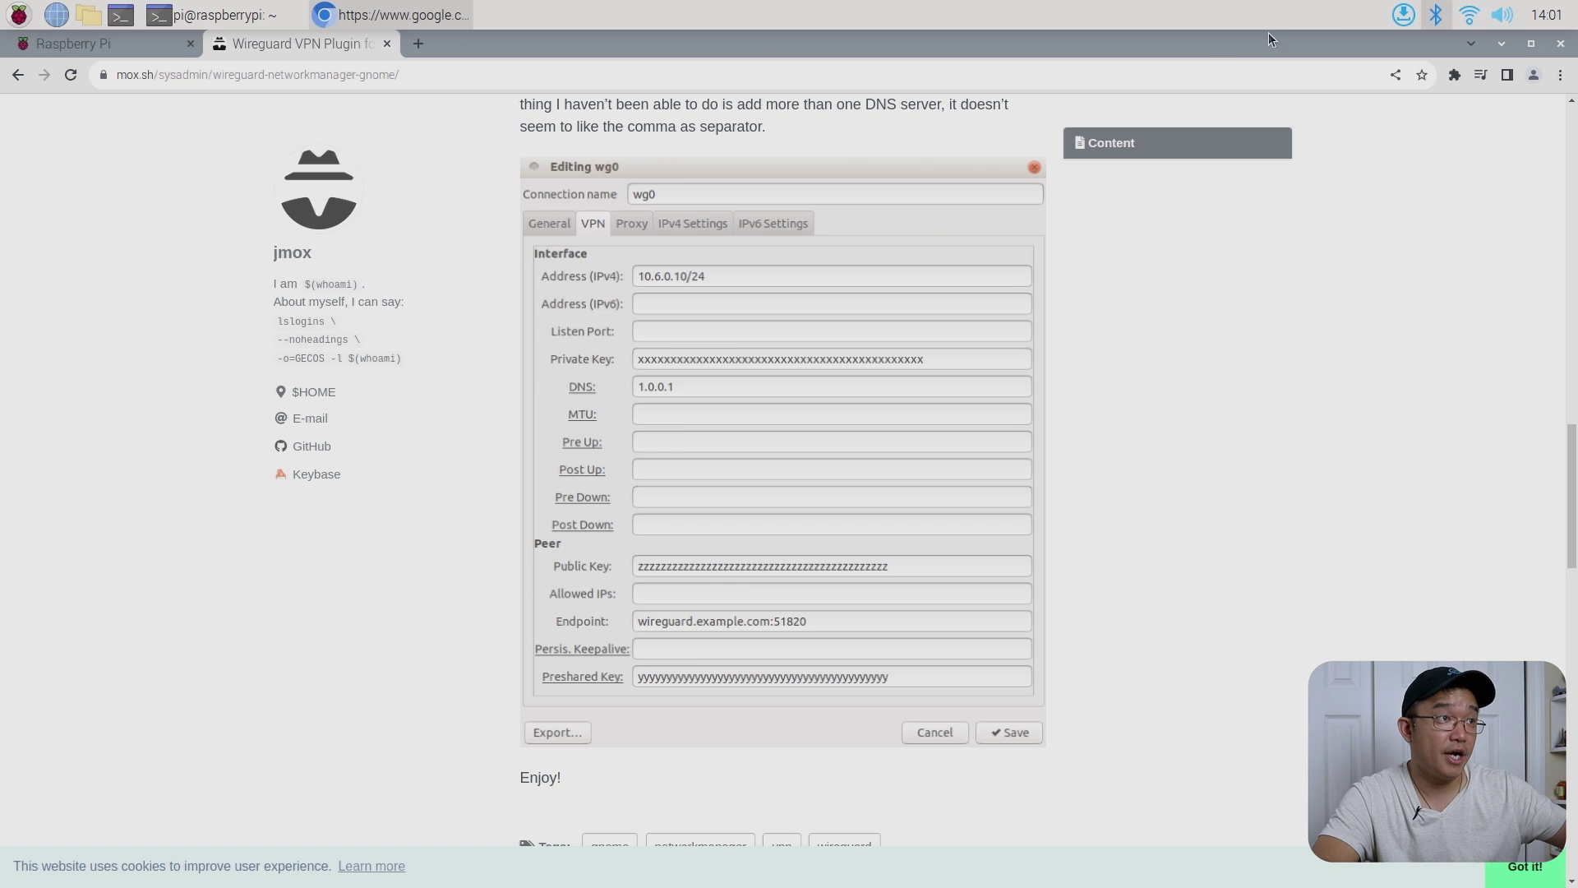
click(1532, 47)
scroll(881, 141, down, 2)
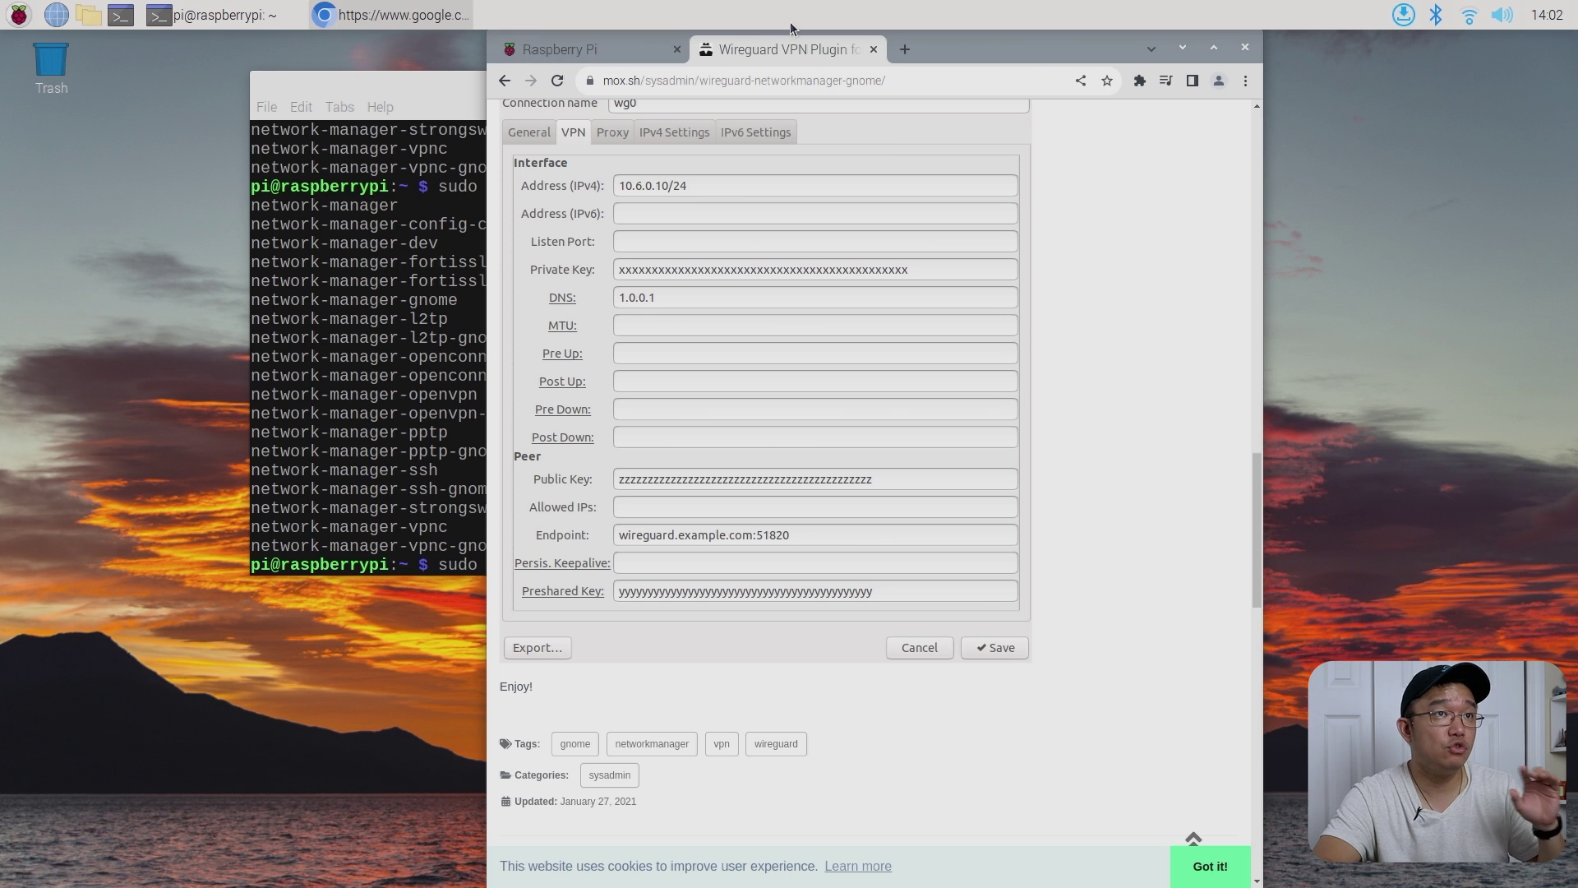
- Check the available Wi-Fi networks, then switch between the terminal and the browser
click(1469, 15)
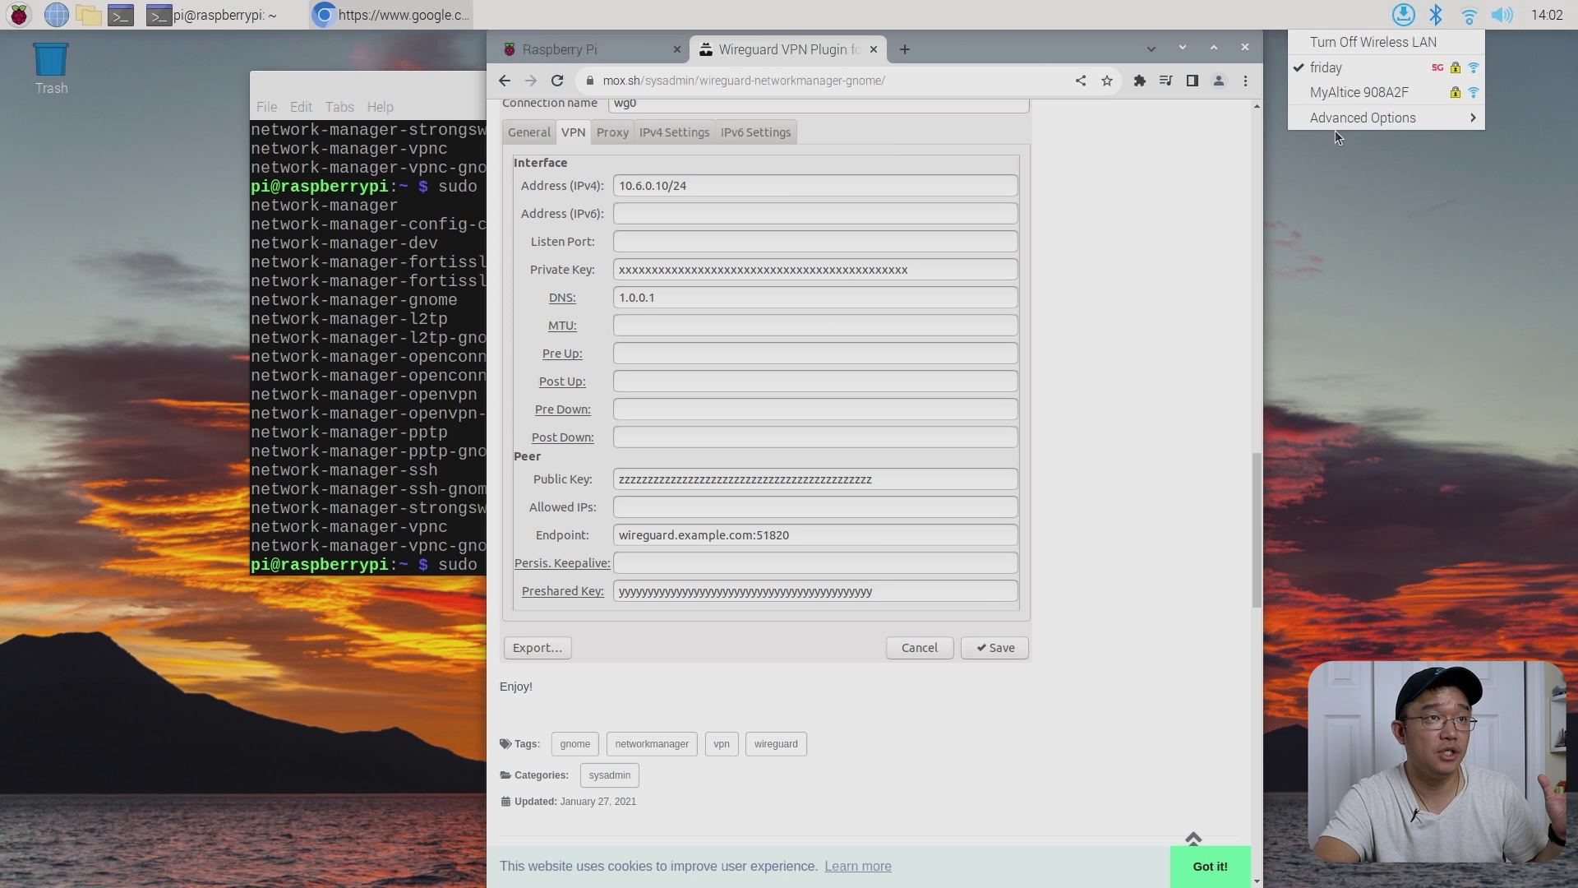
click(418, 413)
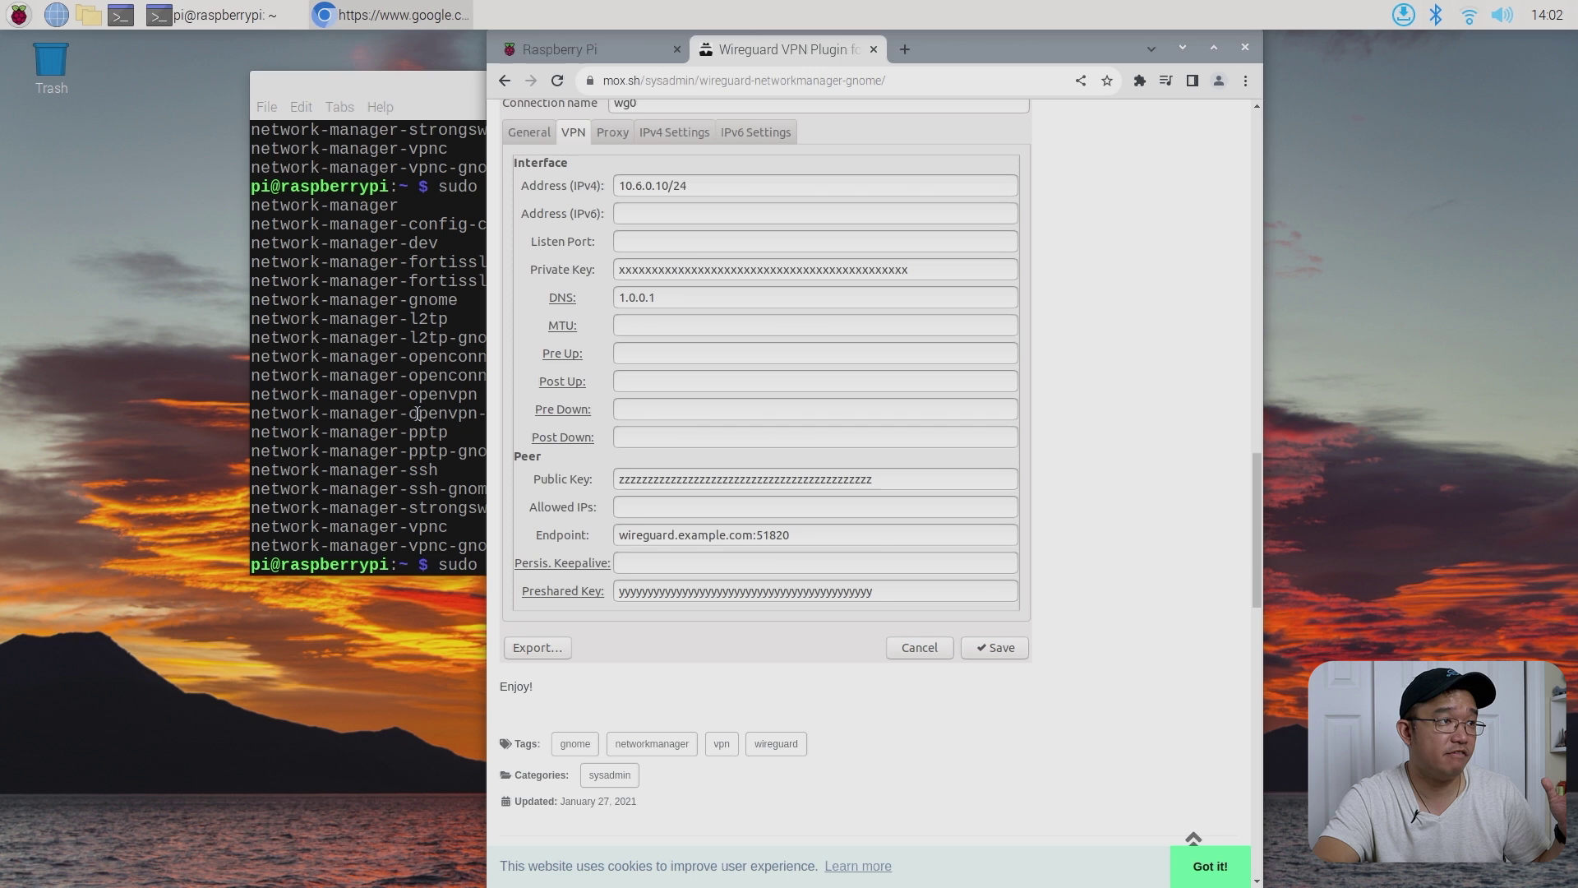
click(461, 356)
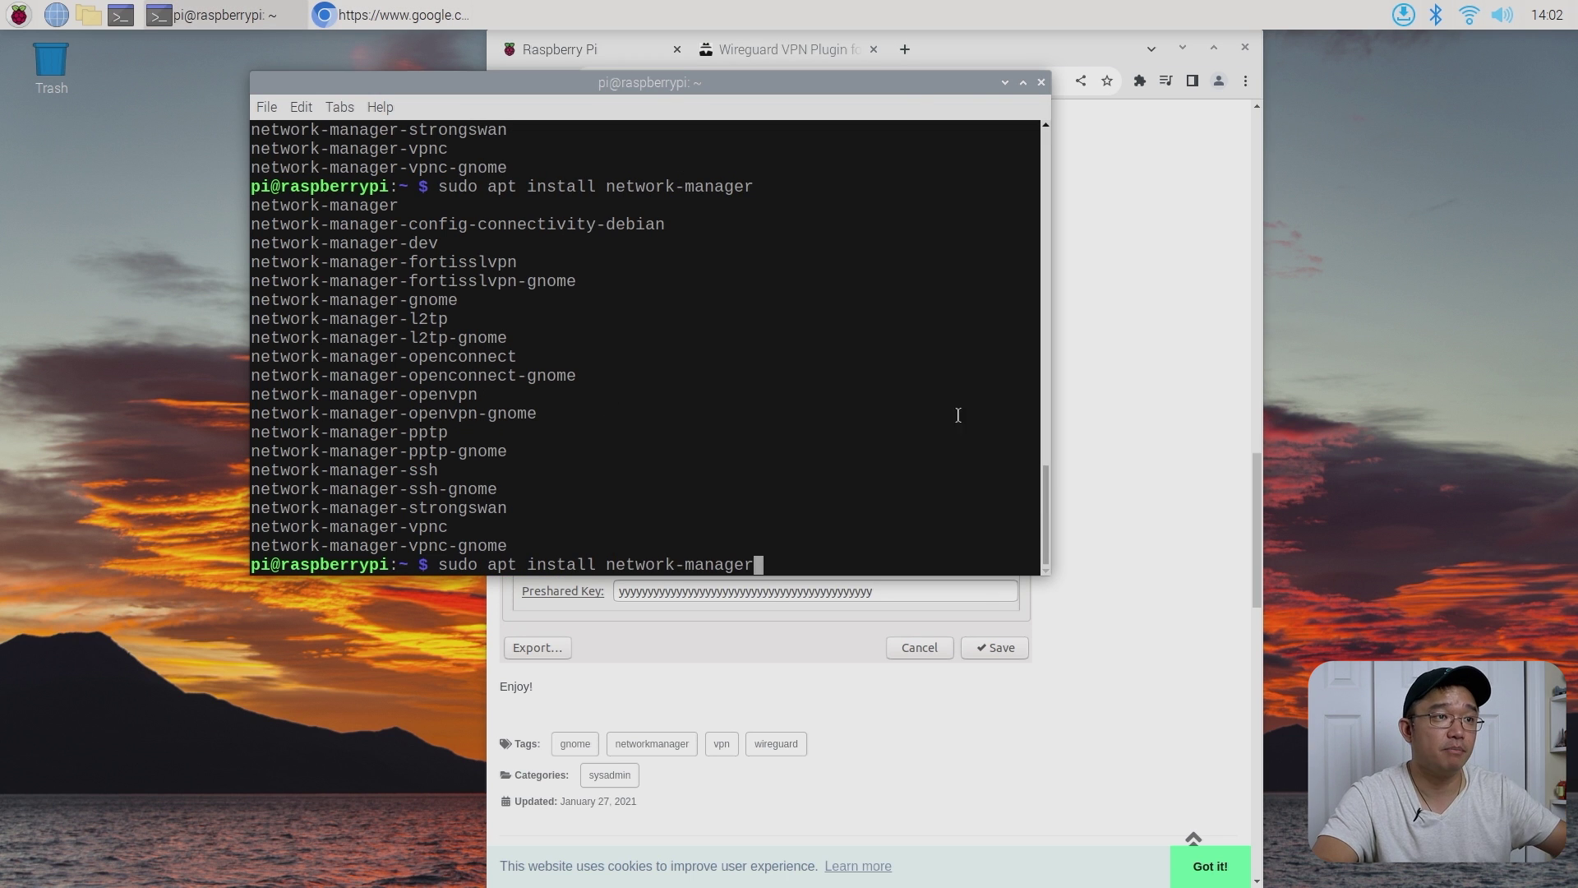
click(1117, 420)
- Scroll to the guide's WireGuard build commands, highlight them, and open the applications menu
scroll(917, 407, up, 10)
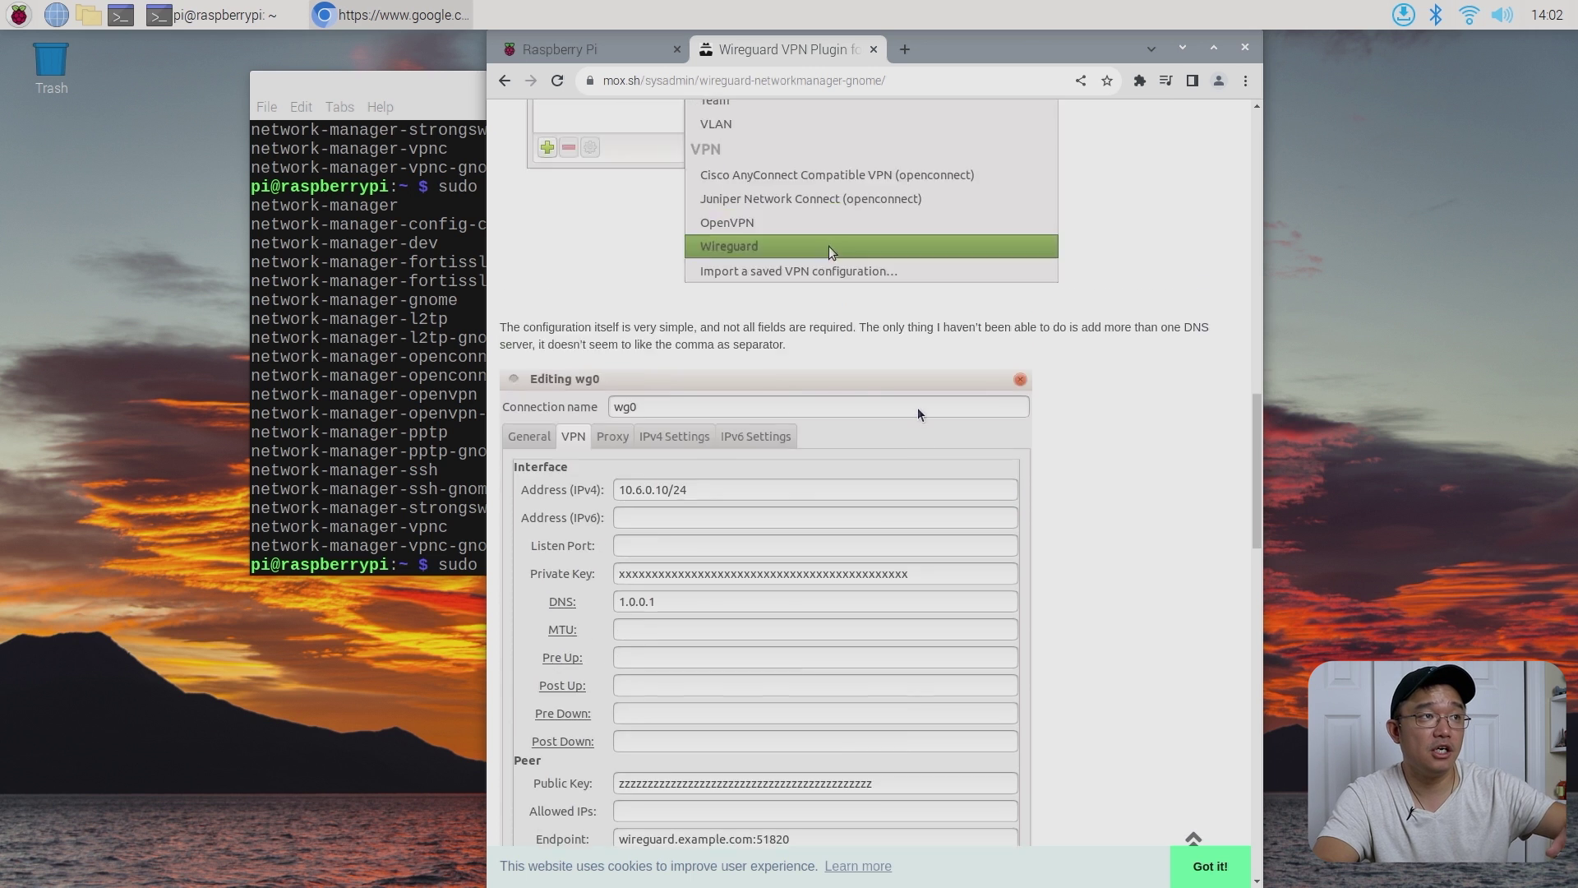
scroll(917, 407, up, 15)
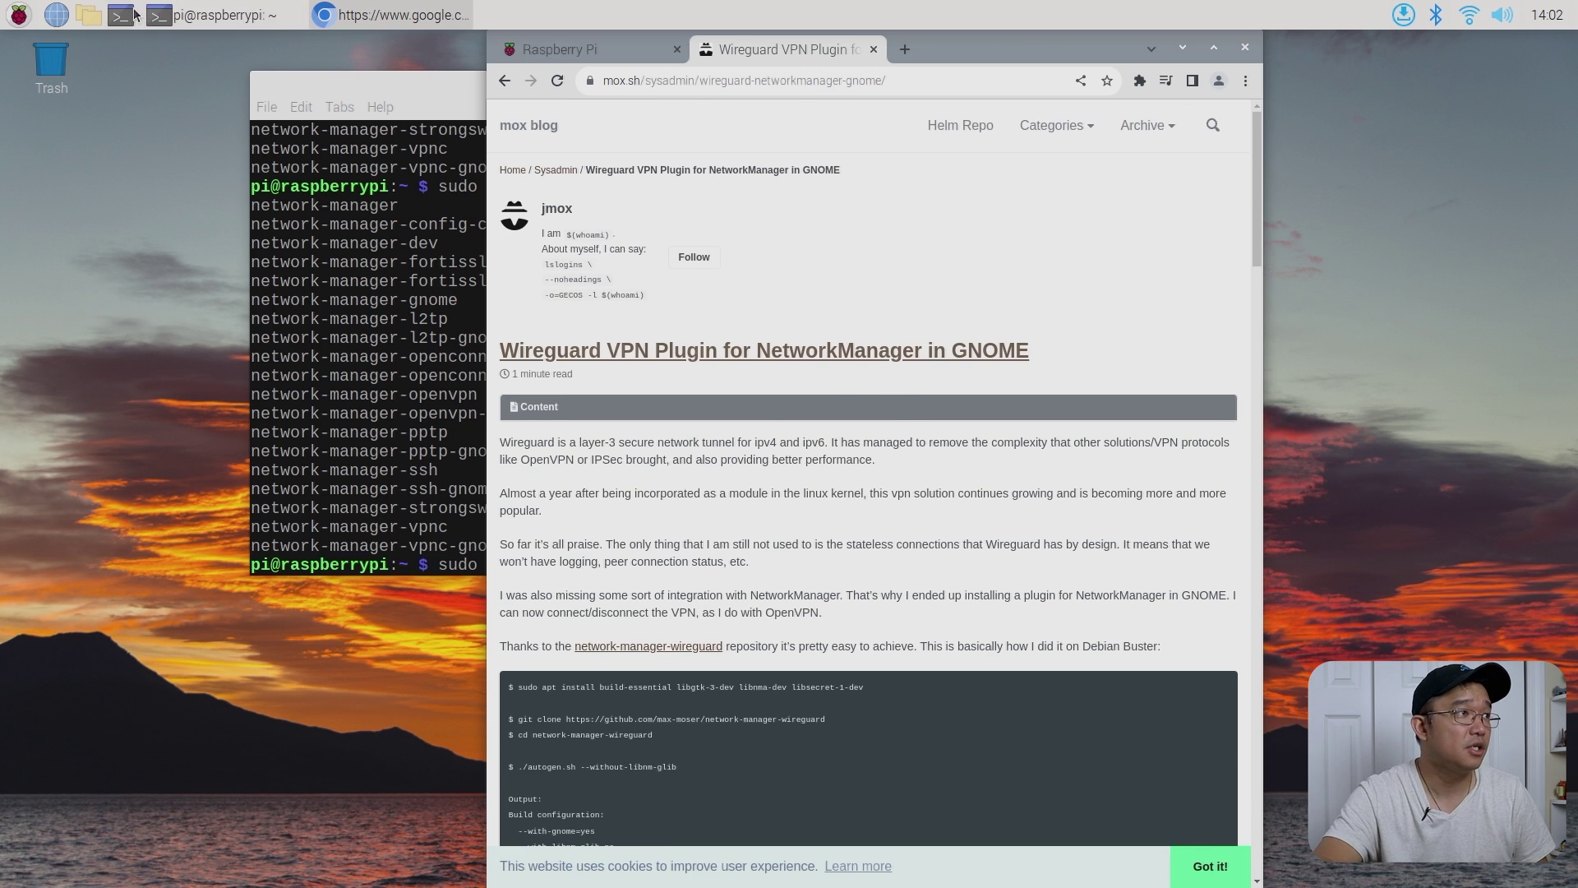
scroll(714, 440, down, 5)
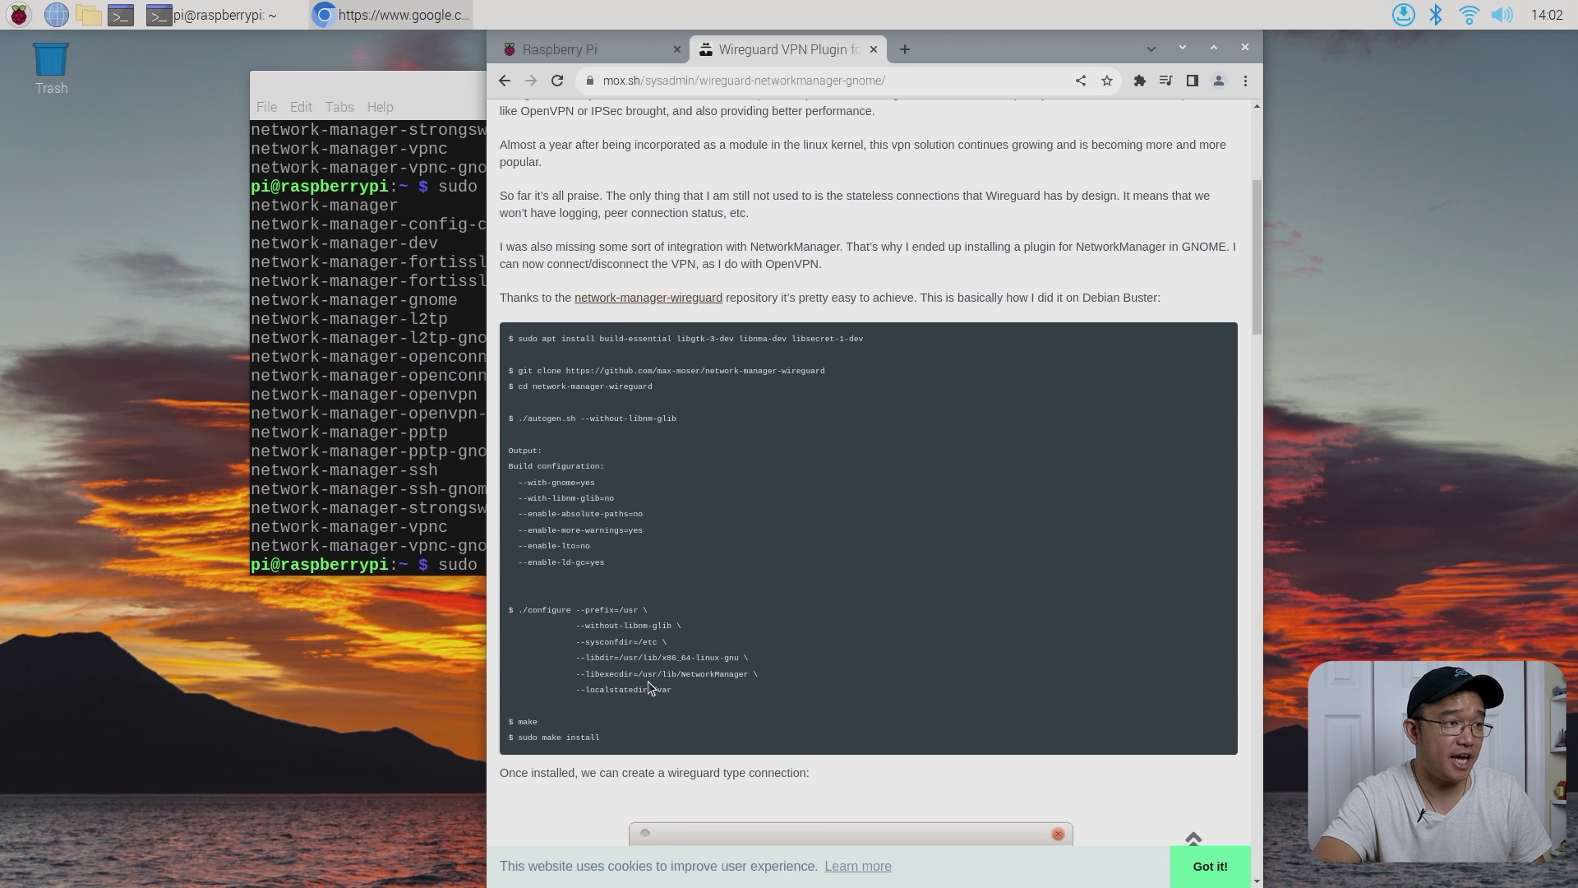
drag(516, 389, 737, 686)
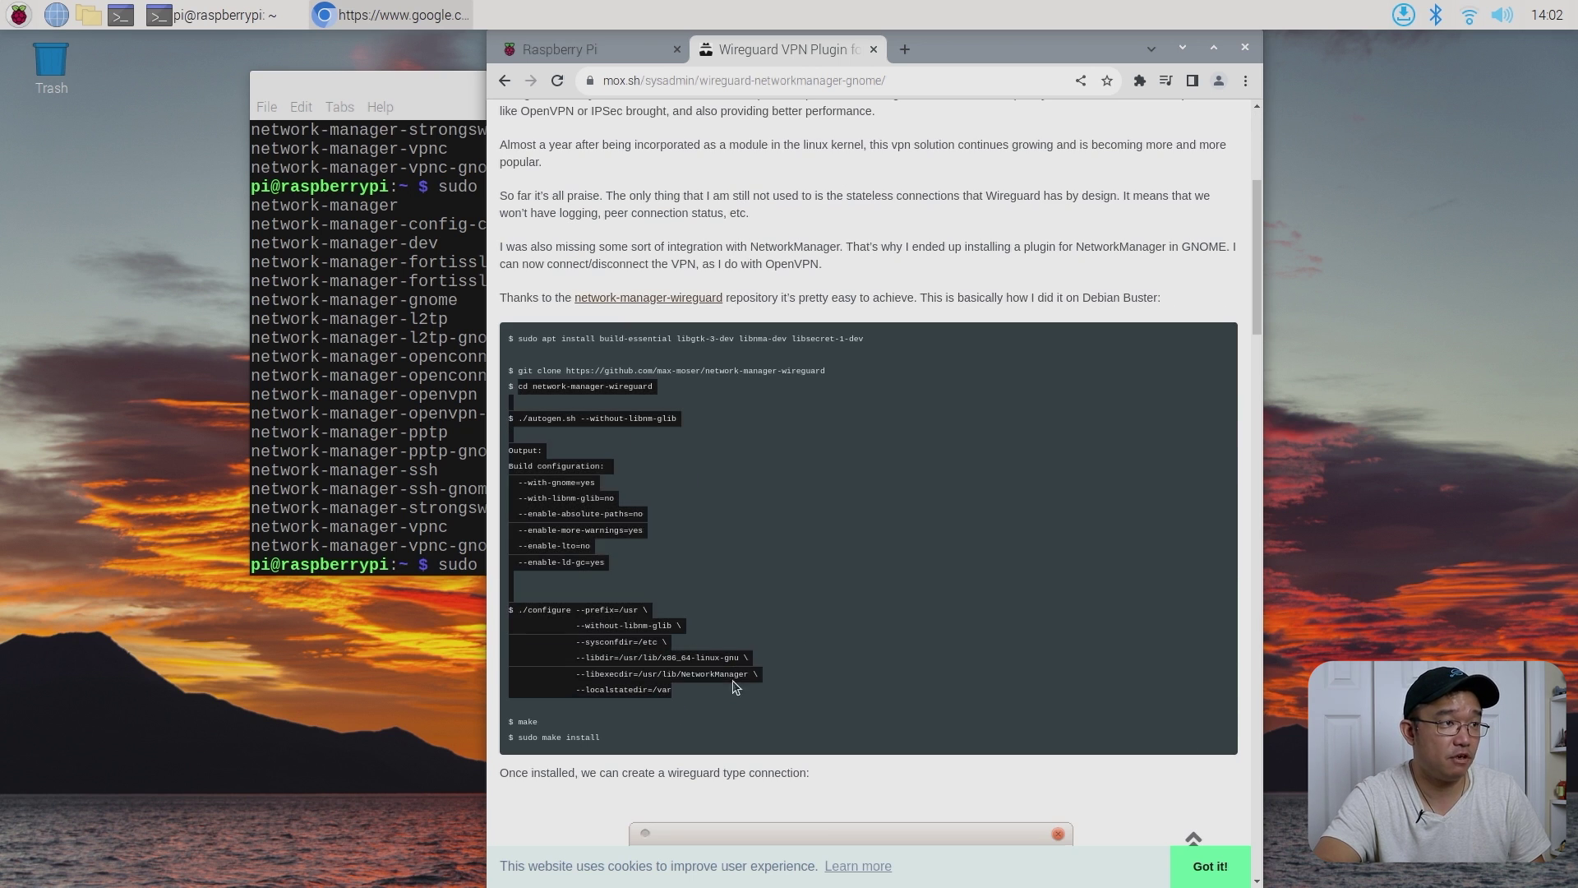
click(770, 641)
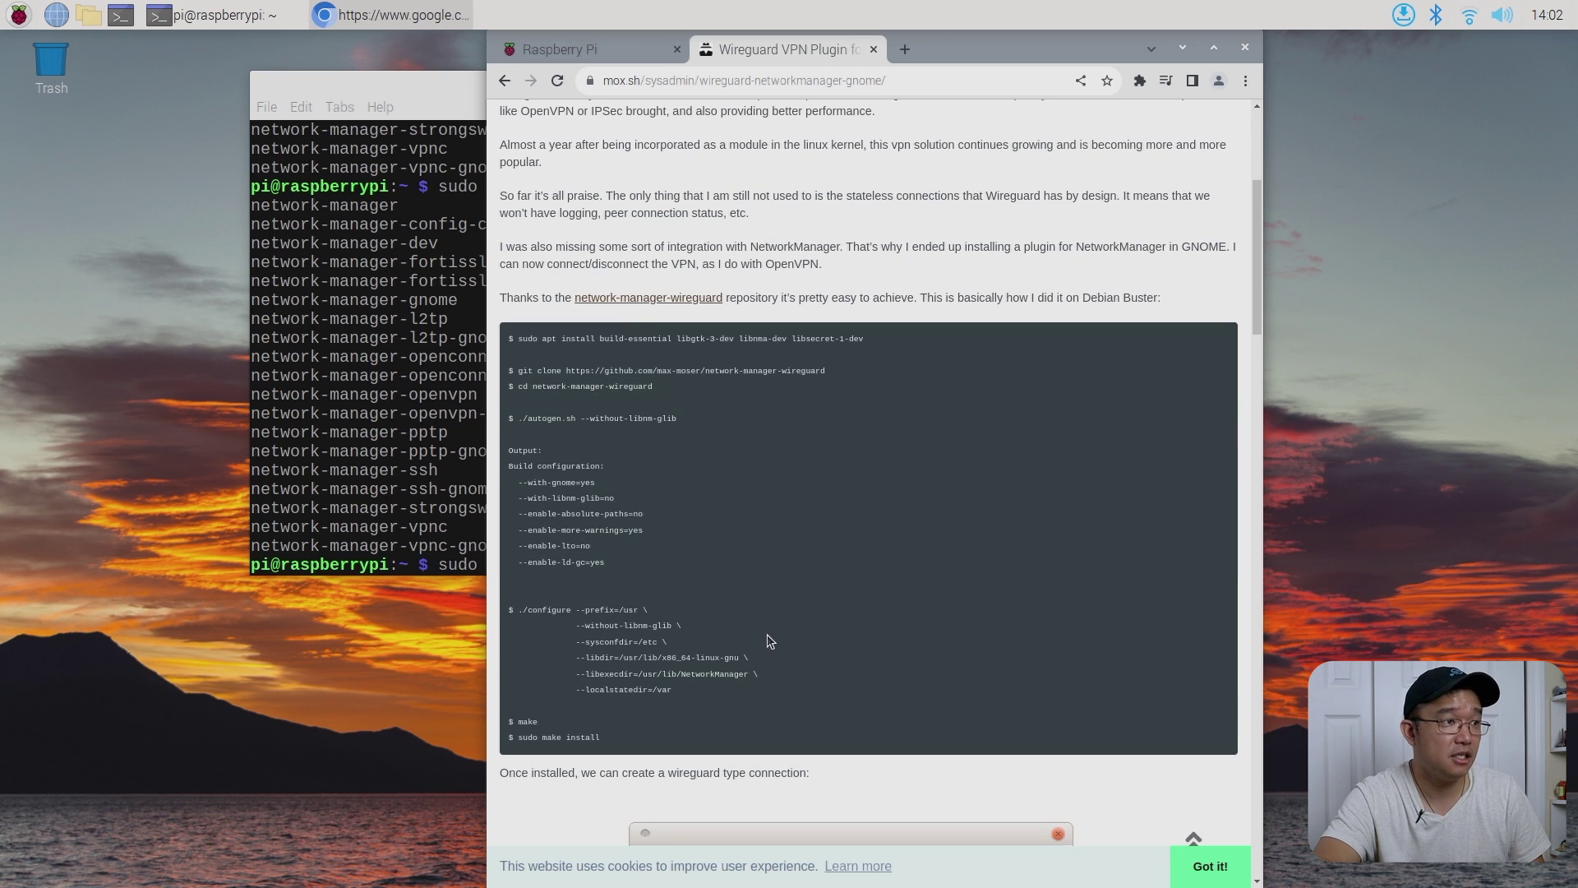
click(18, 14)
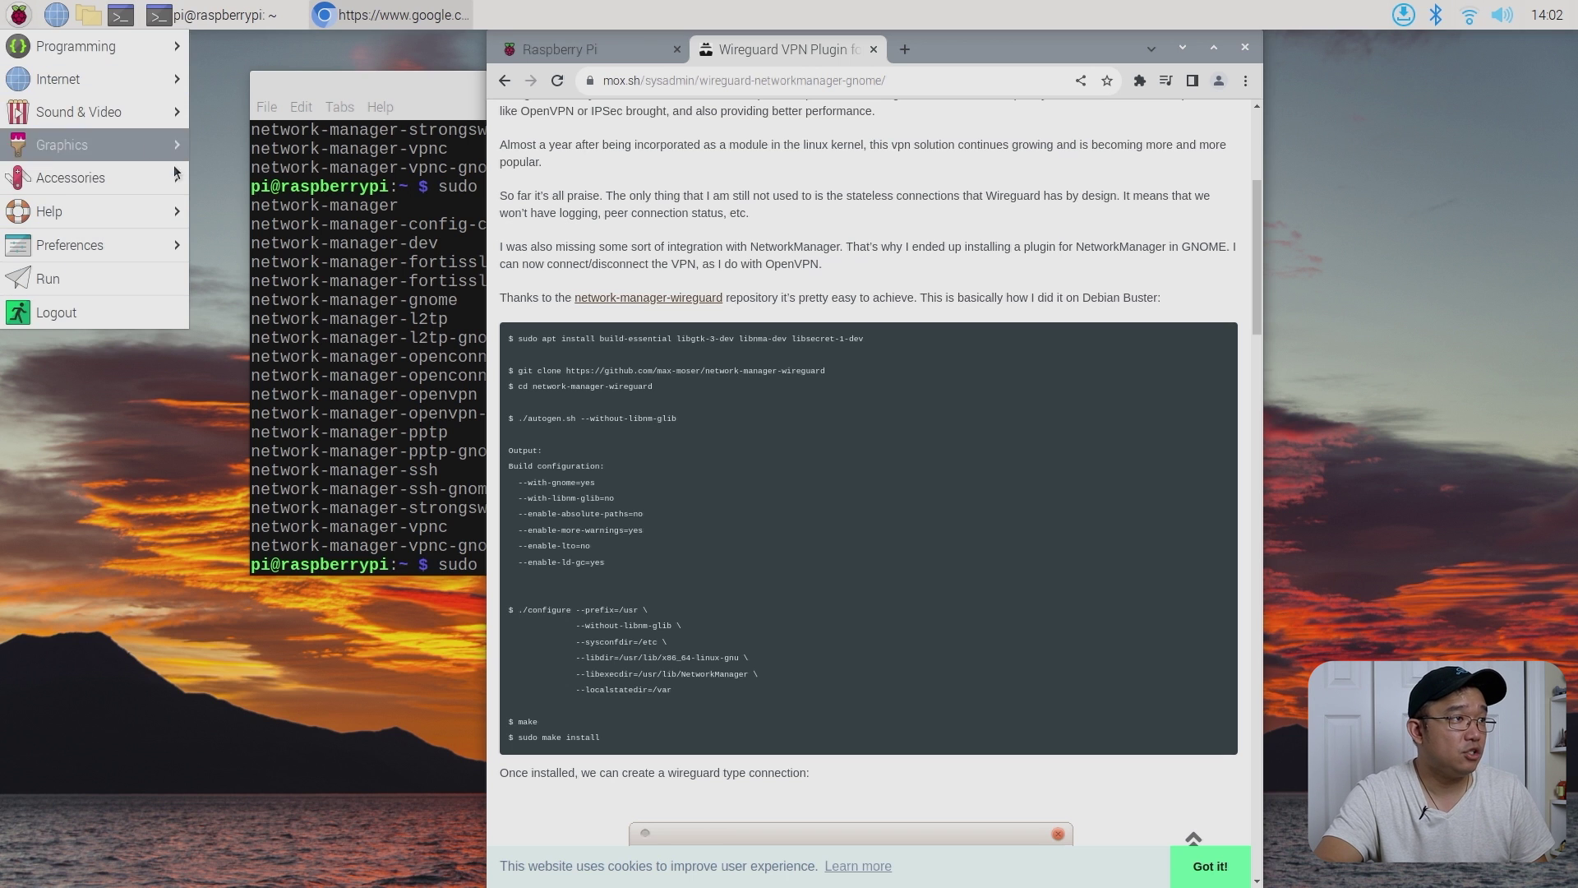
- Discard the pending install command and run libcamera-hello for a live IMX477 camera preview
click(327, 337)
click(405, 402)
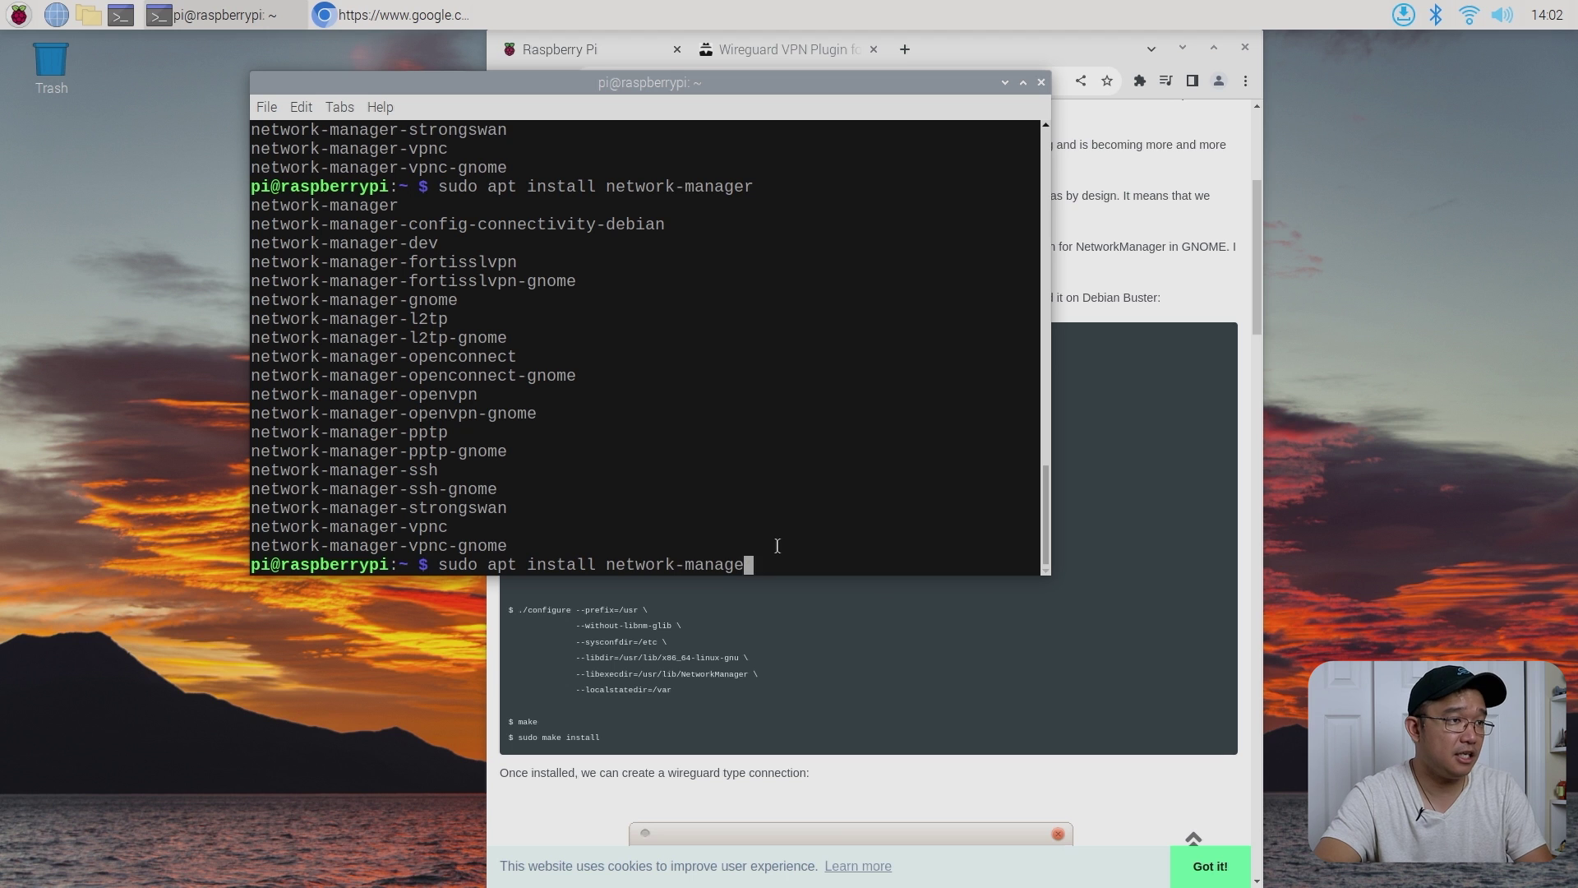
key(BackSpace)
key(BackSpace)
key(BackSpace)
key(BackSpace)
key(BackSpace)
key(BackSpace)
key(BackSpace)
key(BackSpace)
key(BackSpace)
key(BackSpace)
key(BackSpace)
key(BackSpace)
key(BackSpace)
key(BackSpace)
key(BackSpace)
key(BackSpace)
key(BackSpace)
key(BackSpace)
key(BackSpace)
key(BackSpace)
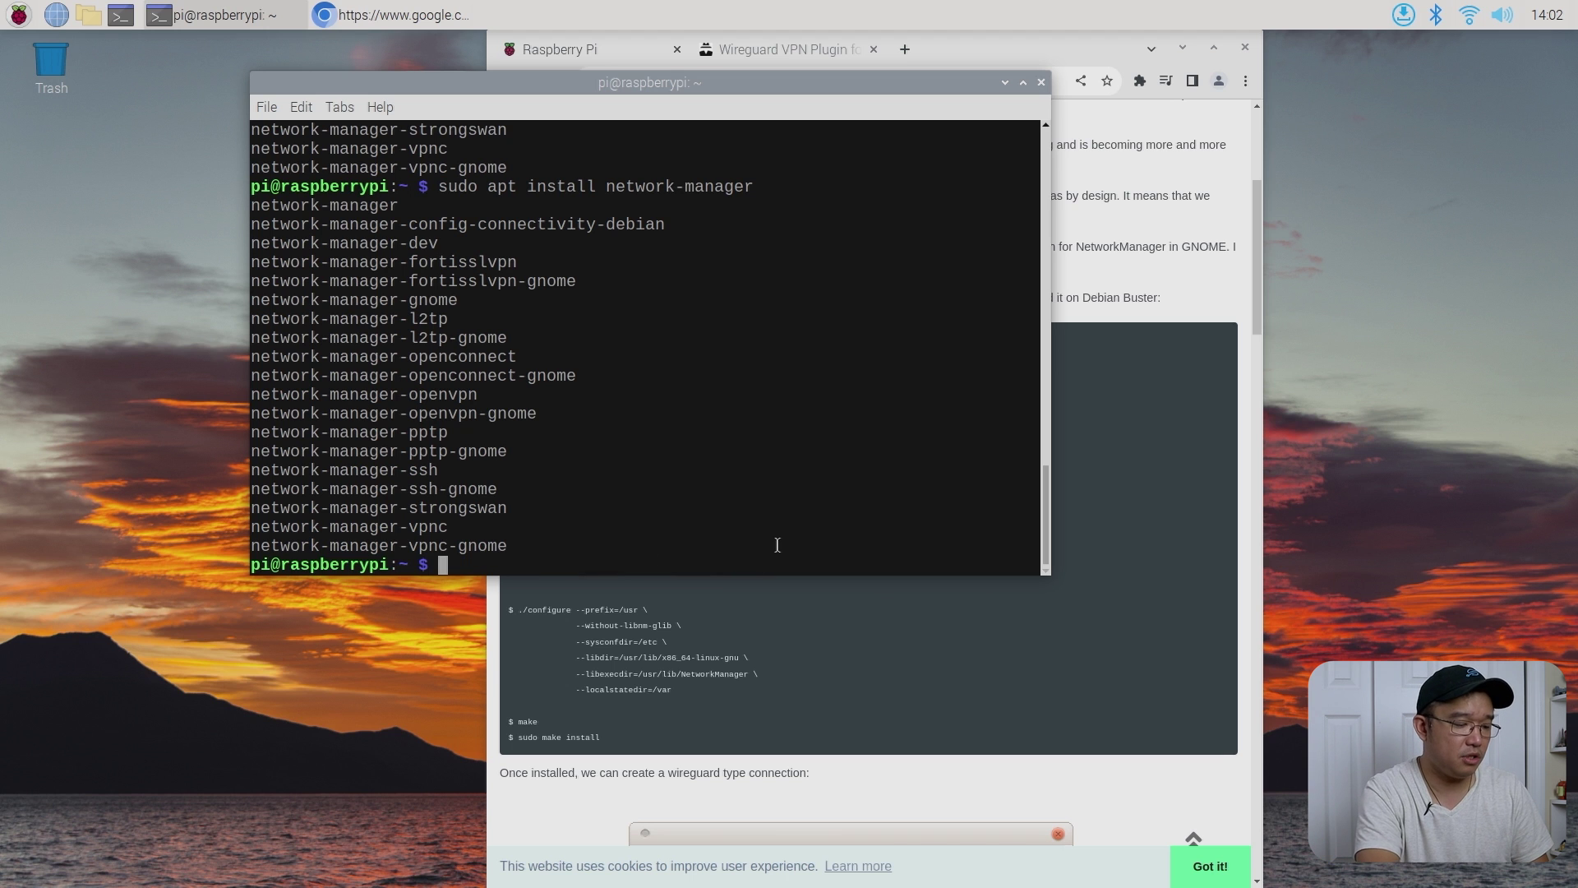
key(Tab)
key(Tab)
key(Tab)
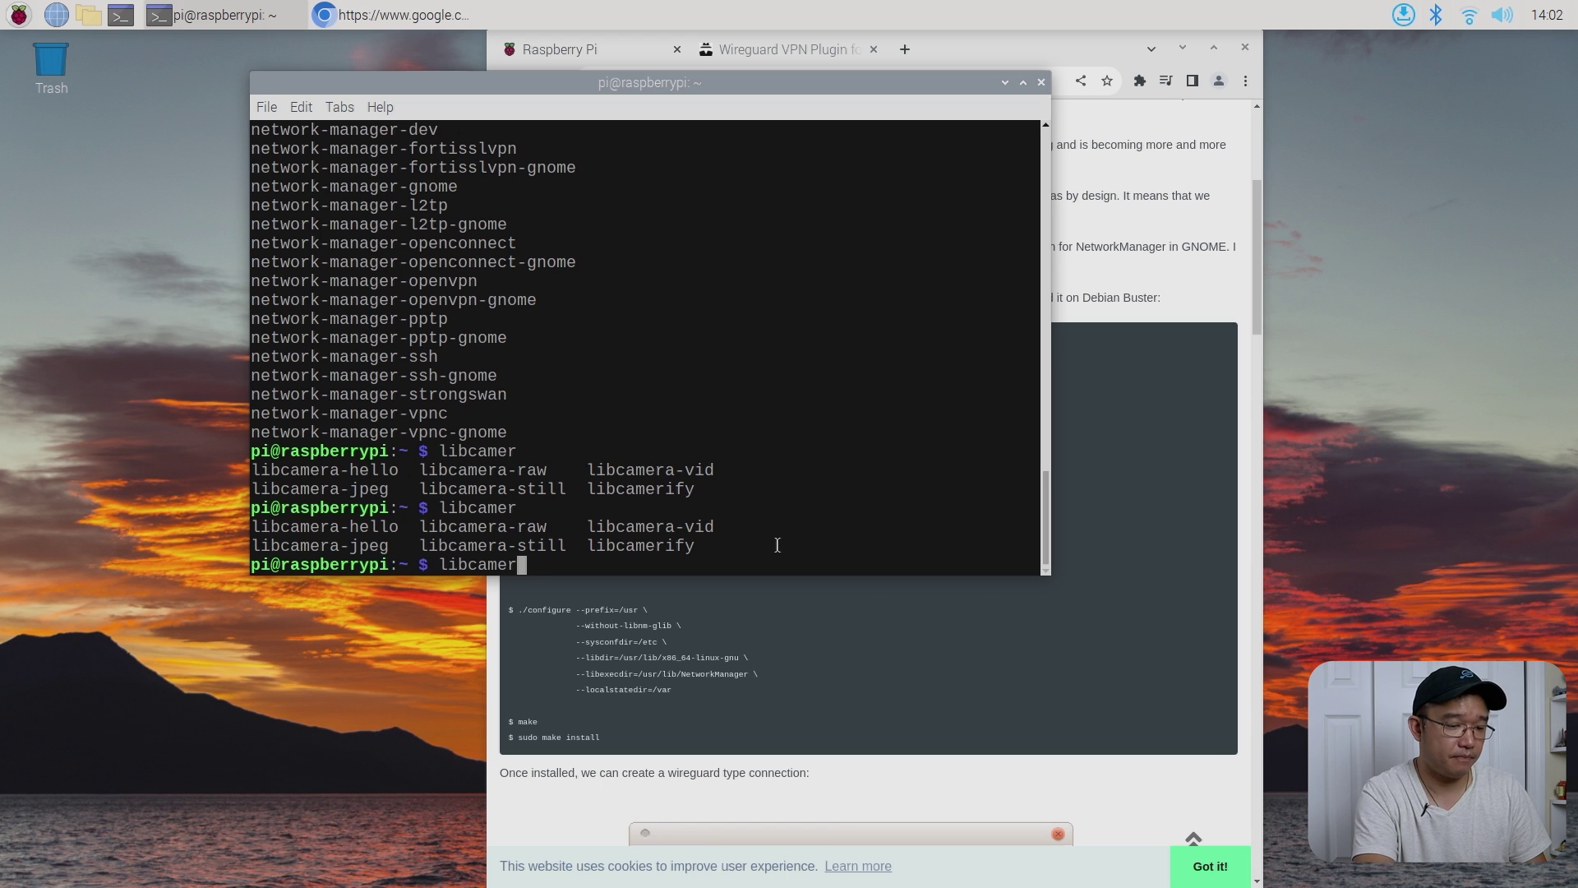
text(a-hello)
key(Return)
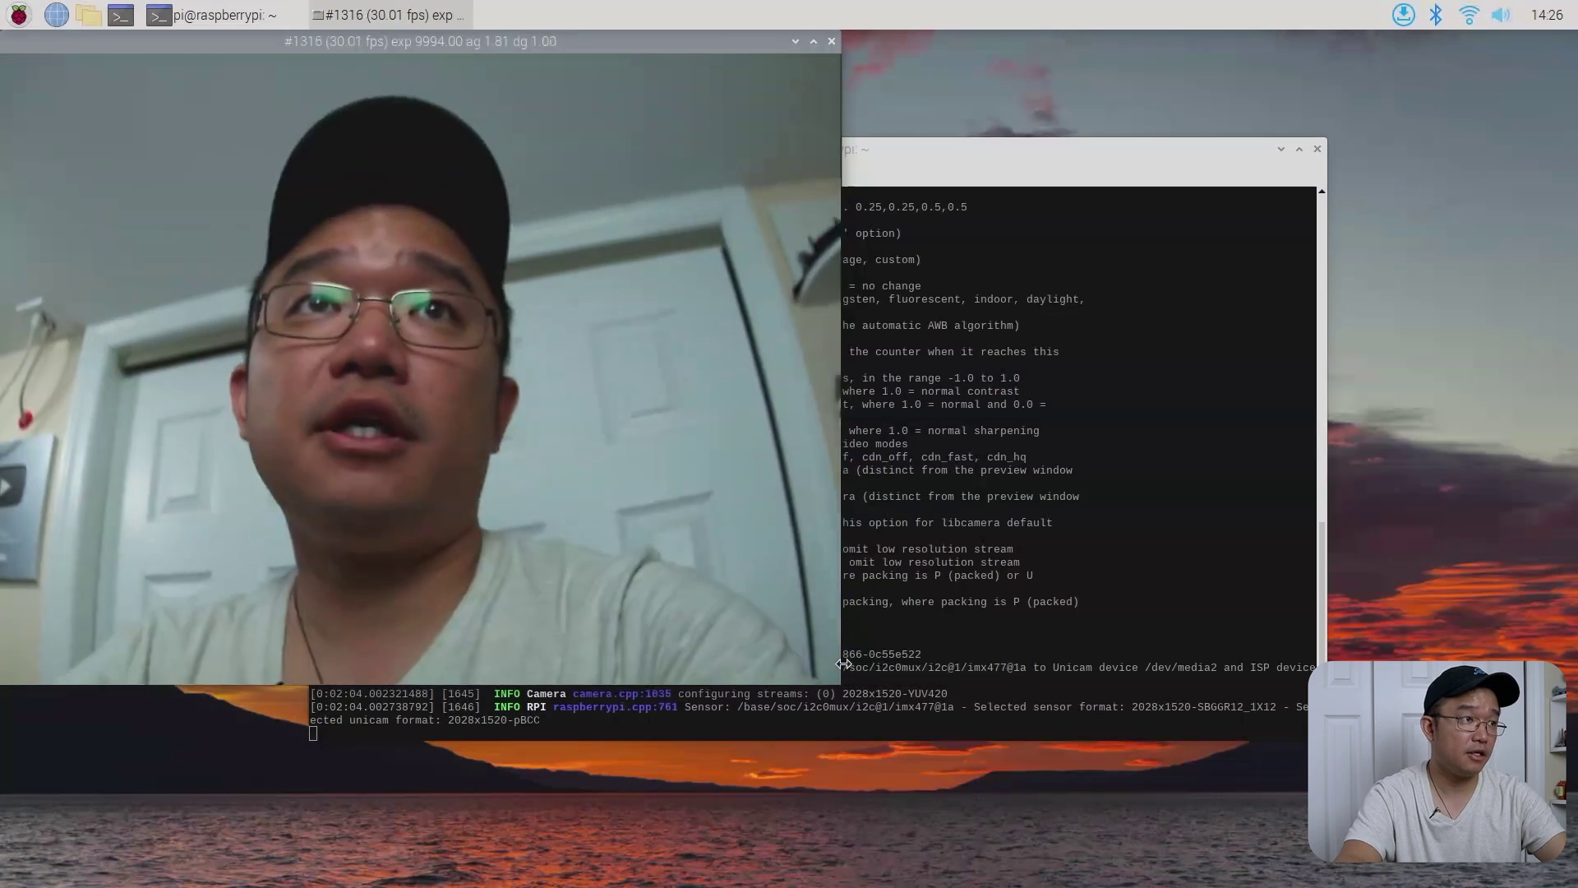
- Scroll through the libcamera-hello --help options, then bring the camera preview forward
click(1162, 689)
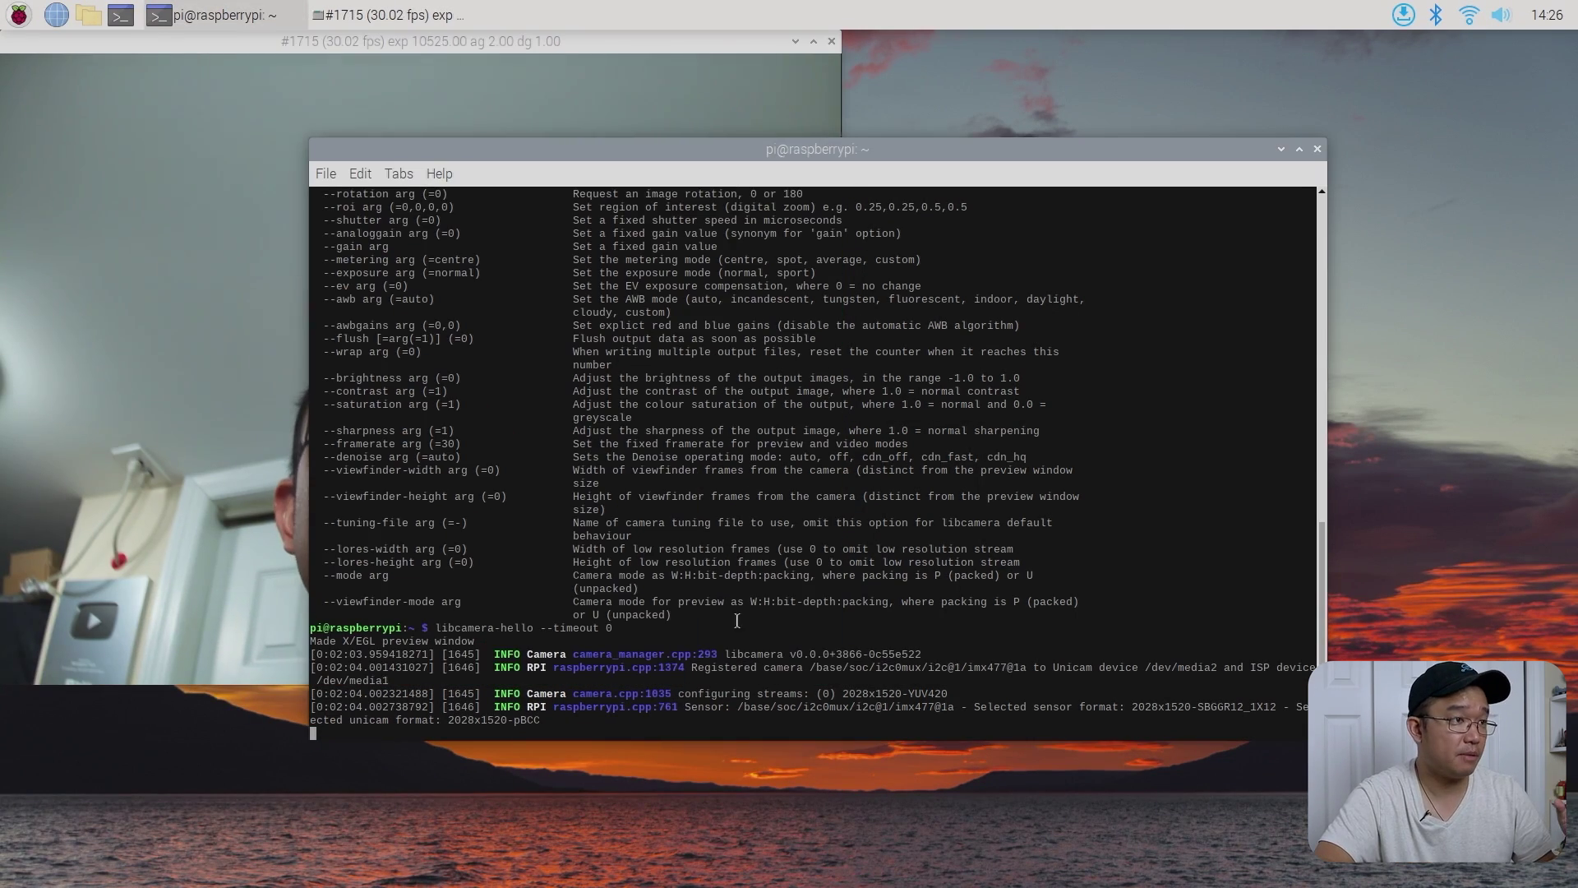
scroll(647, 588, up, 15)
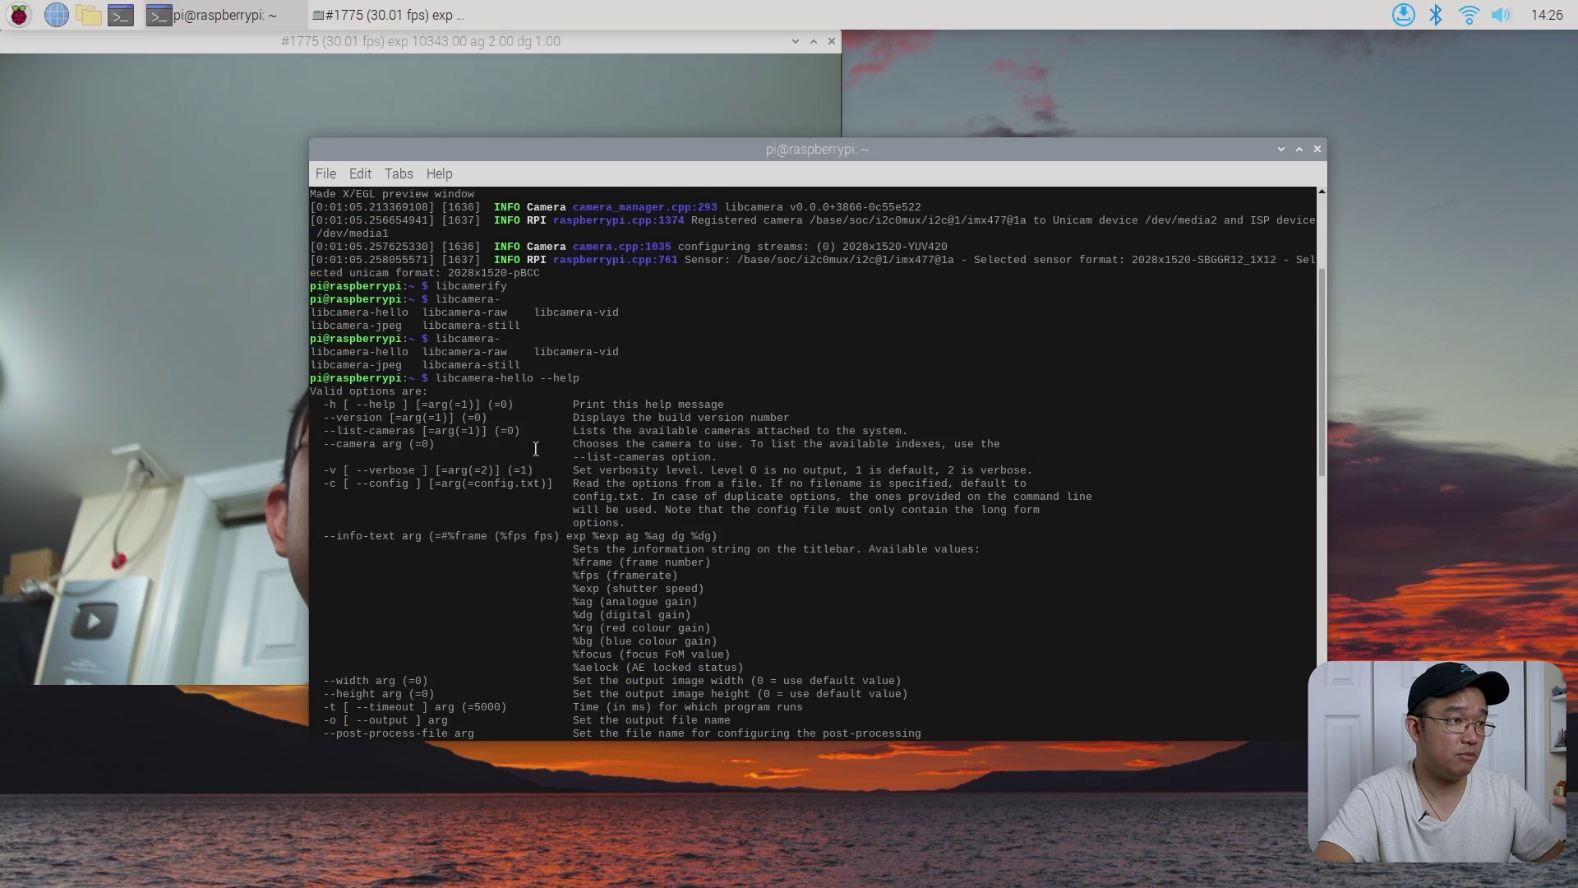
scroll(535, 448, down, 12)
scroll(535, 448, down, 3)
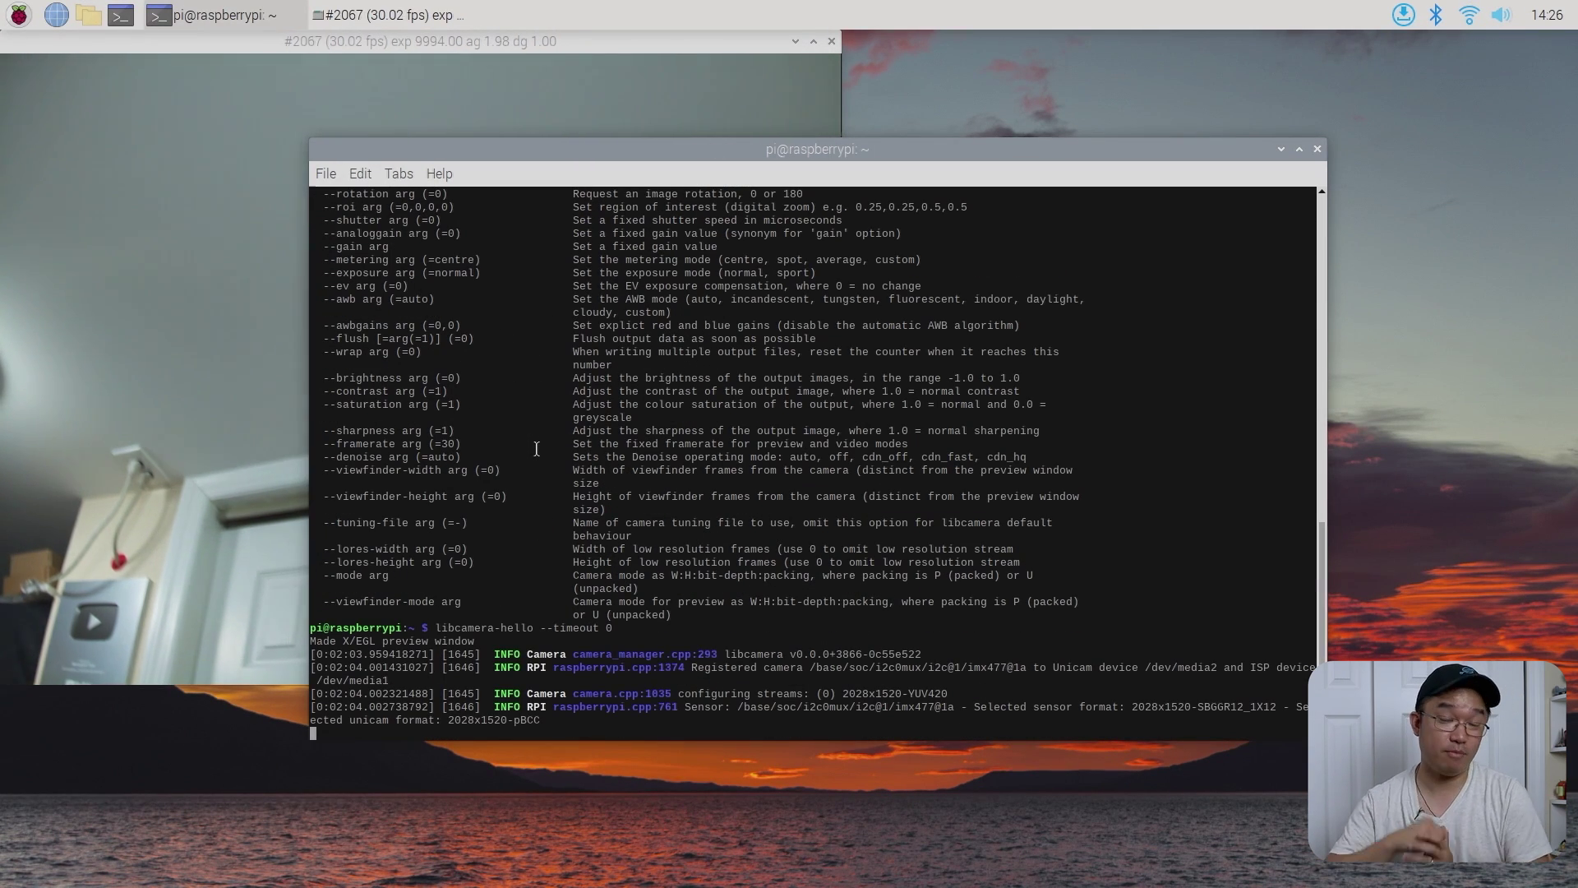
click(166, 202)
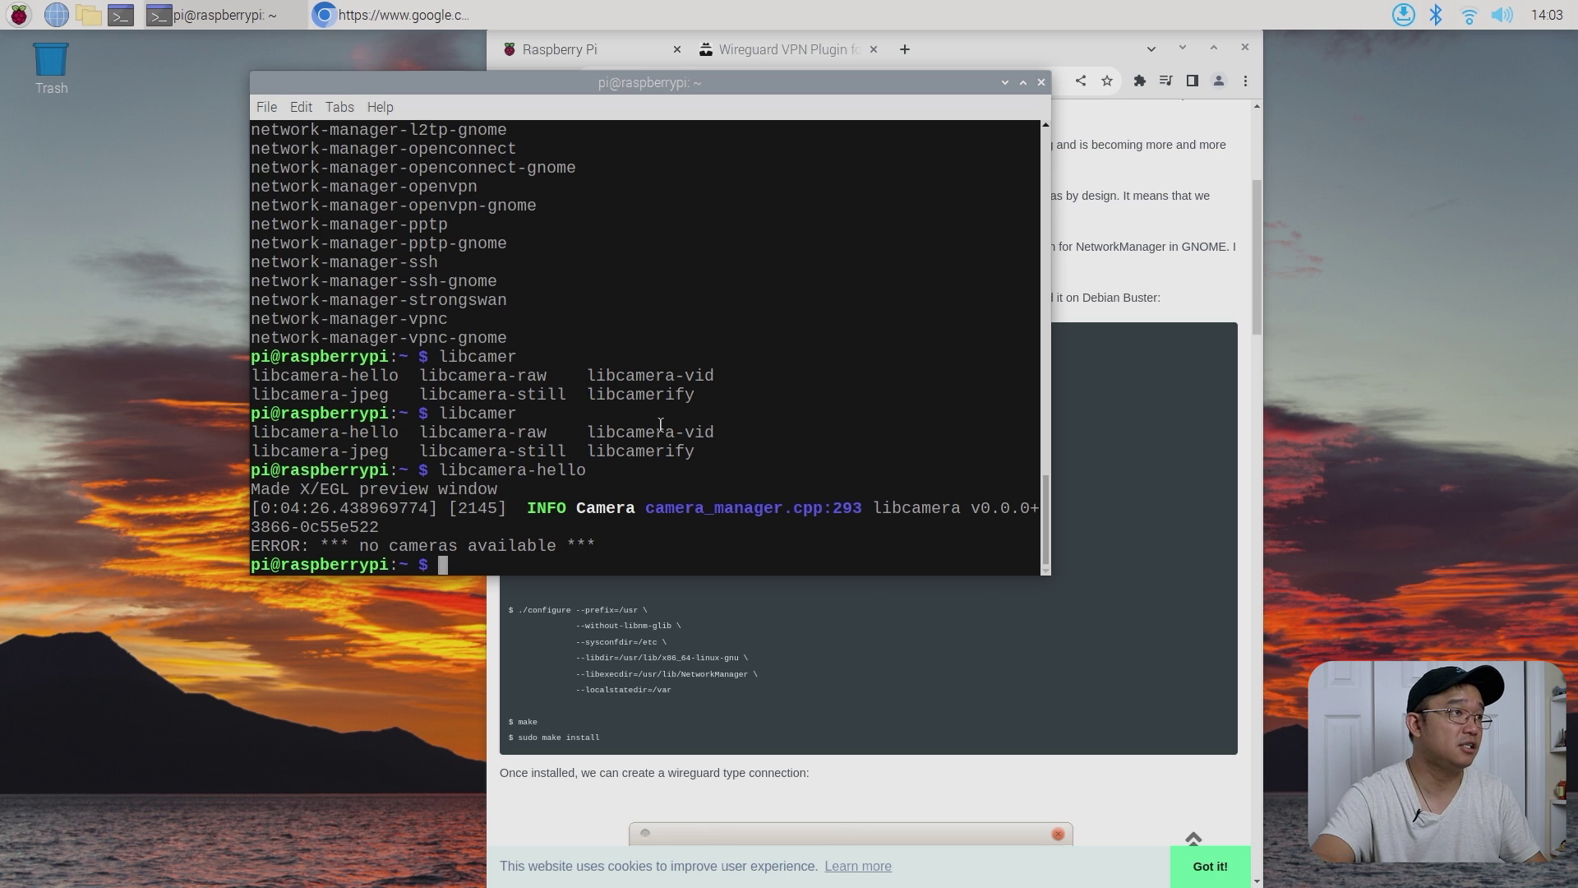
click(19, 15)
mouse_move(37, 113)
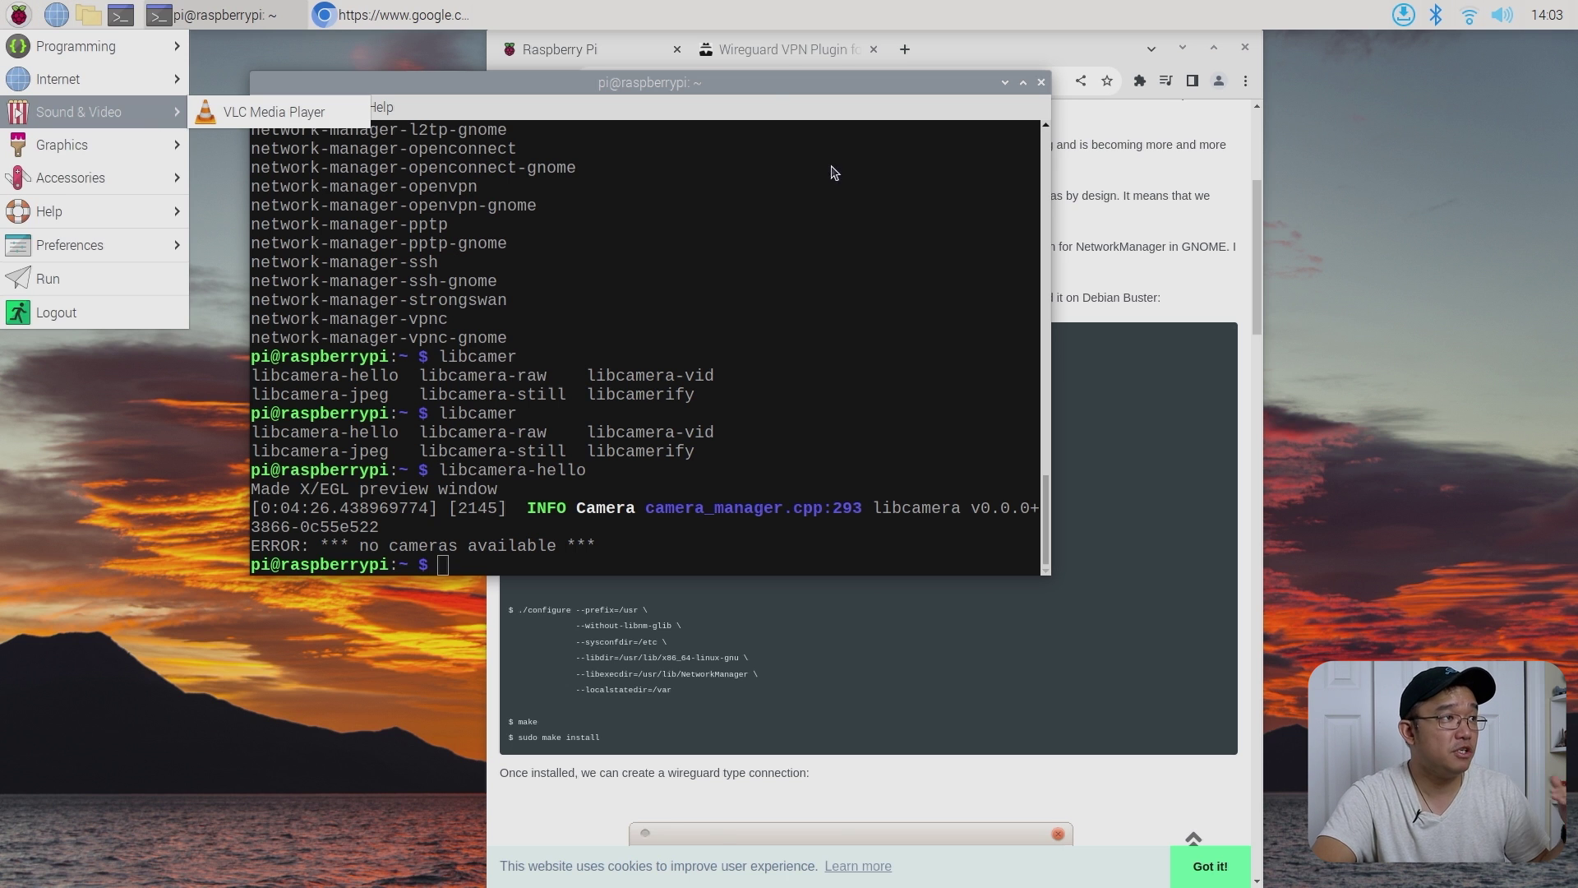
click(1384, 83)
click(1469, 15)
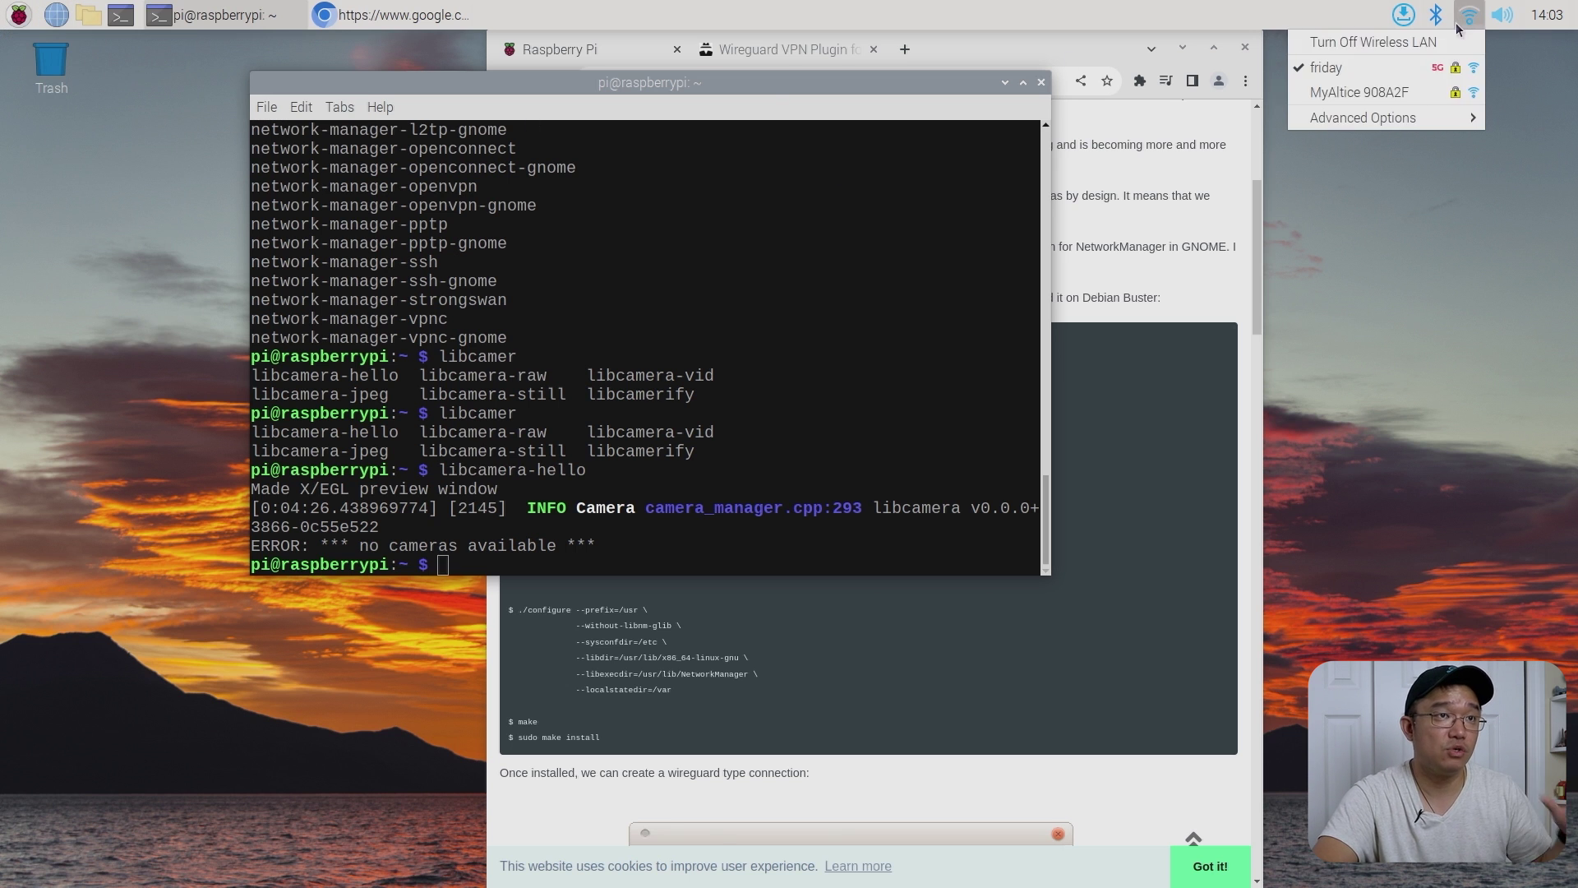
click(1501, 14)
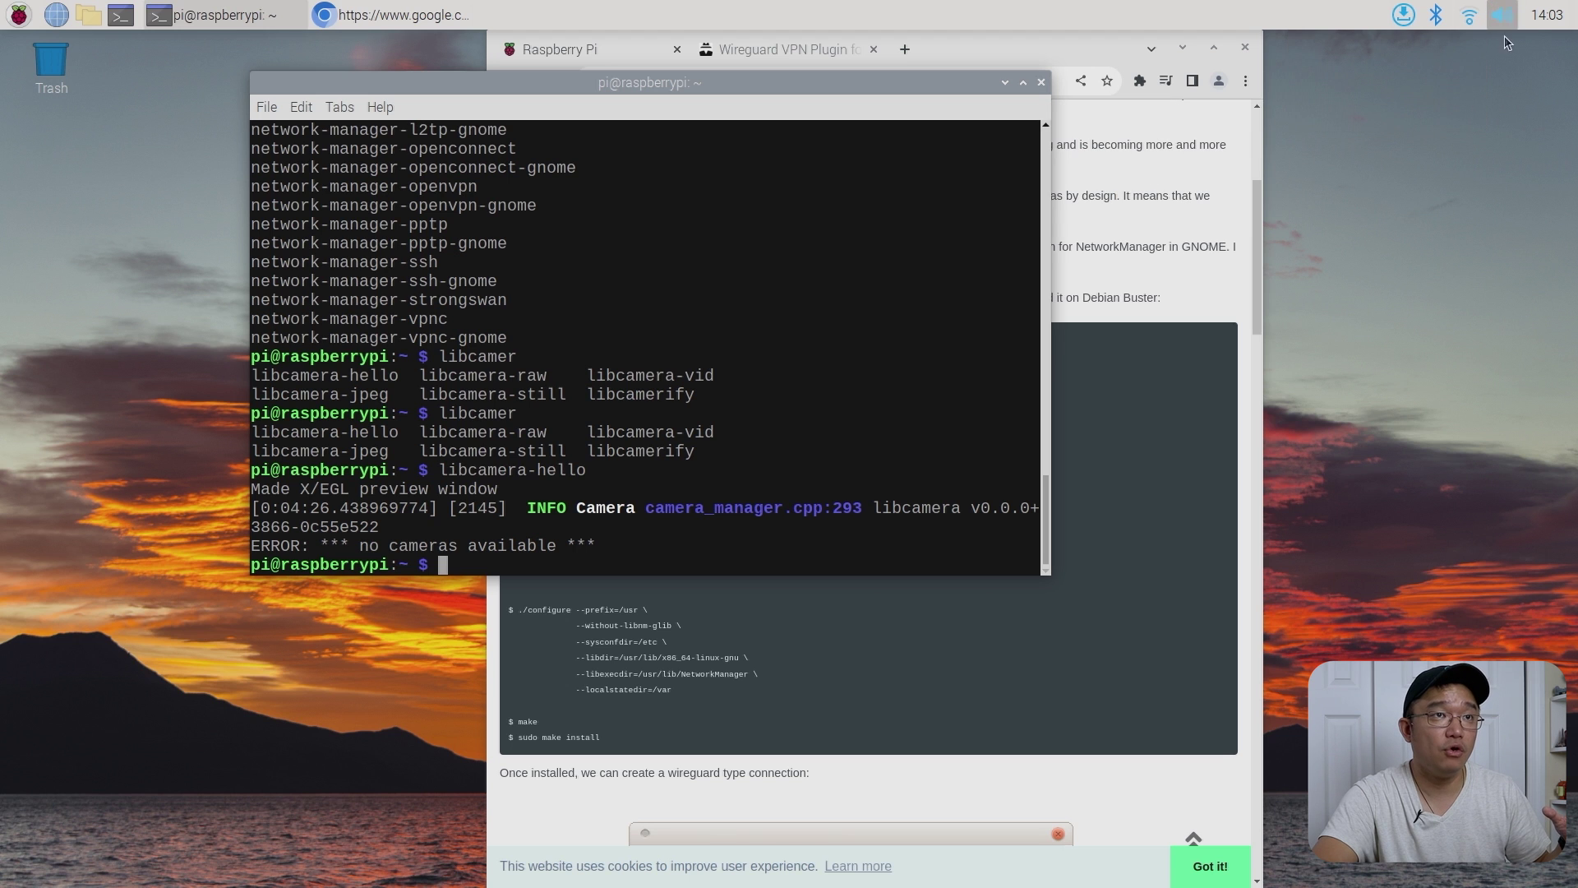
click(1502, 15)
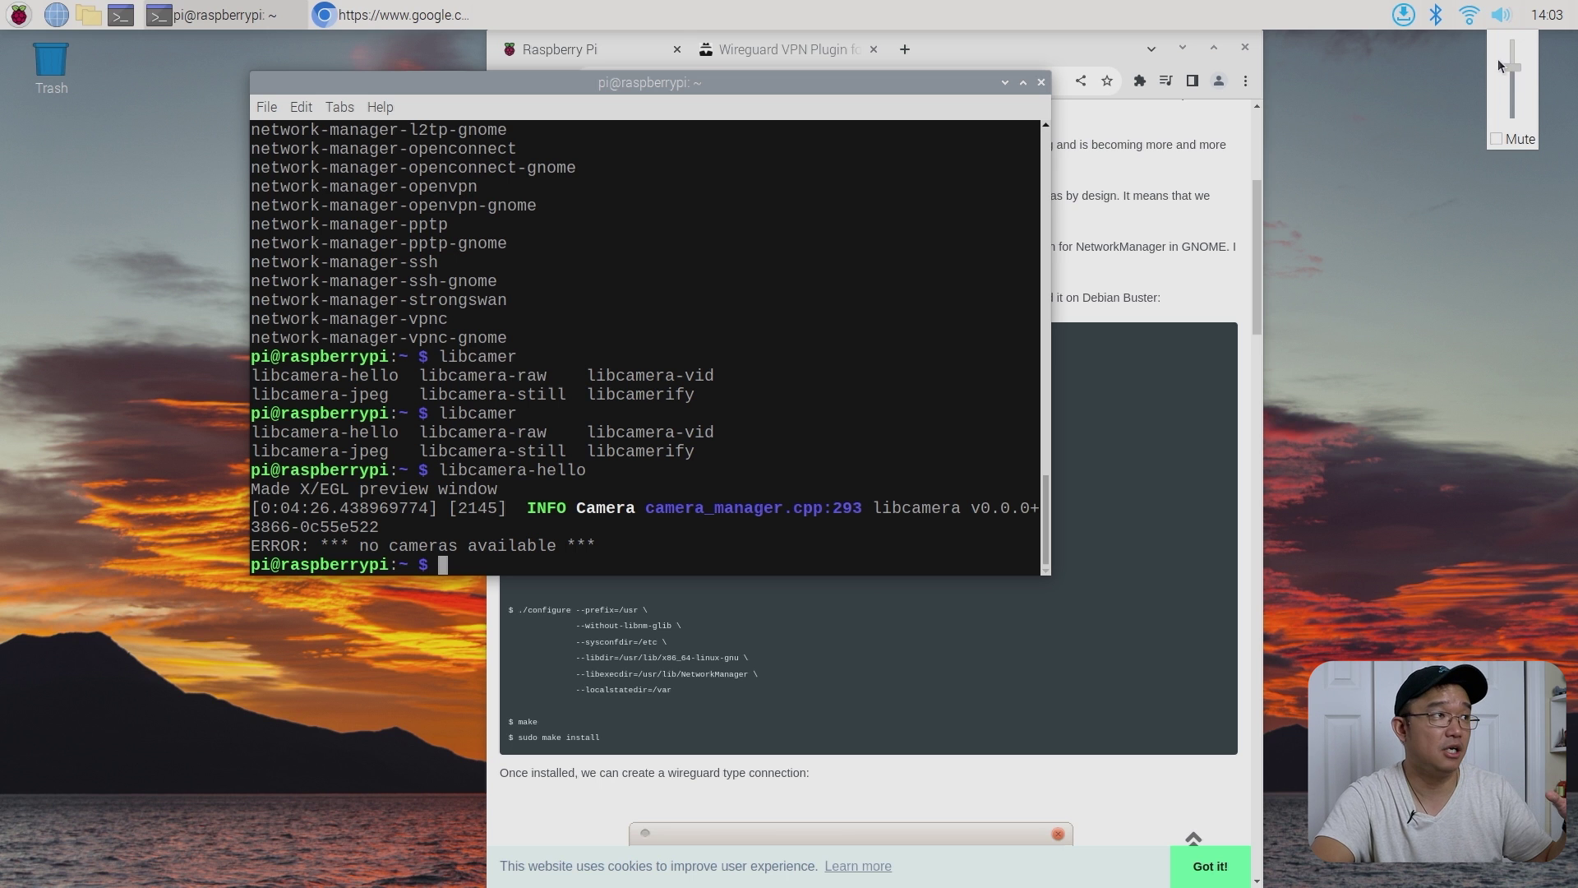
click(8, 5)
click(10, 6)
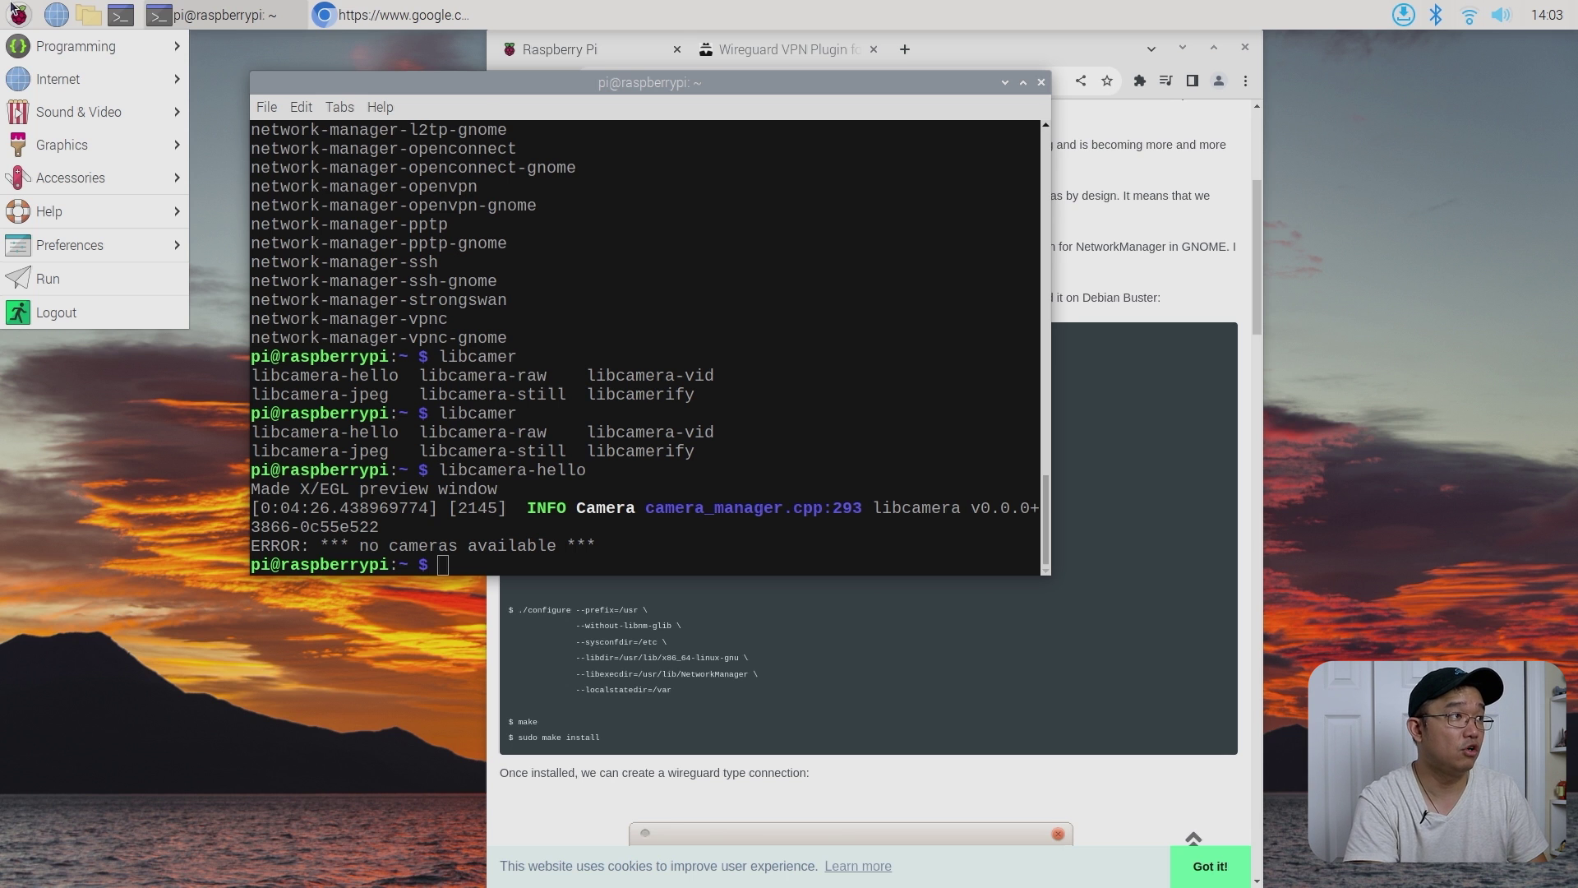
text(chrom)
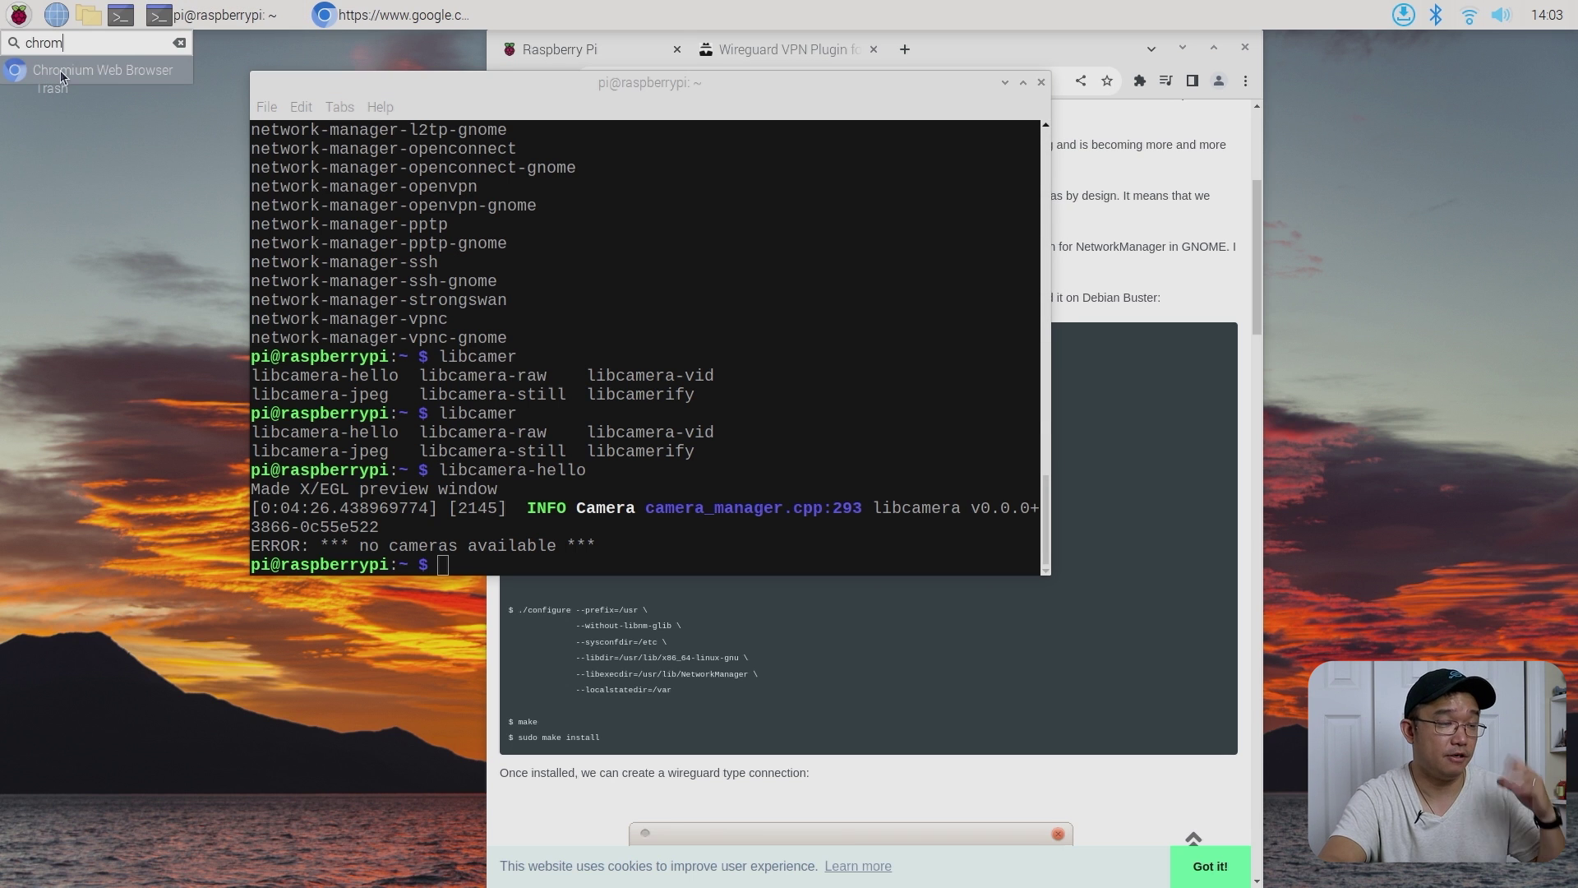
key(Escape)
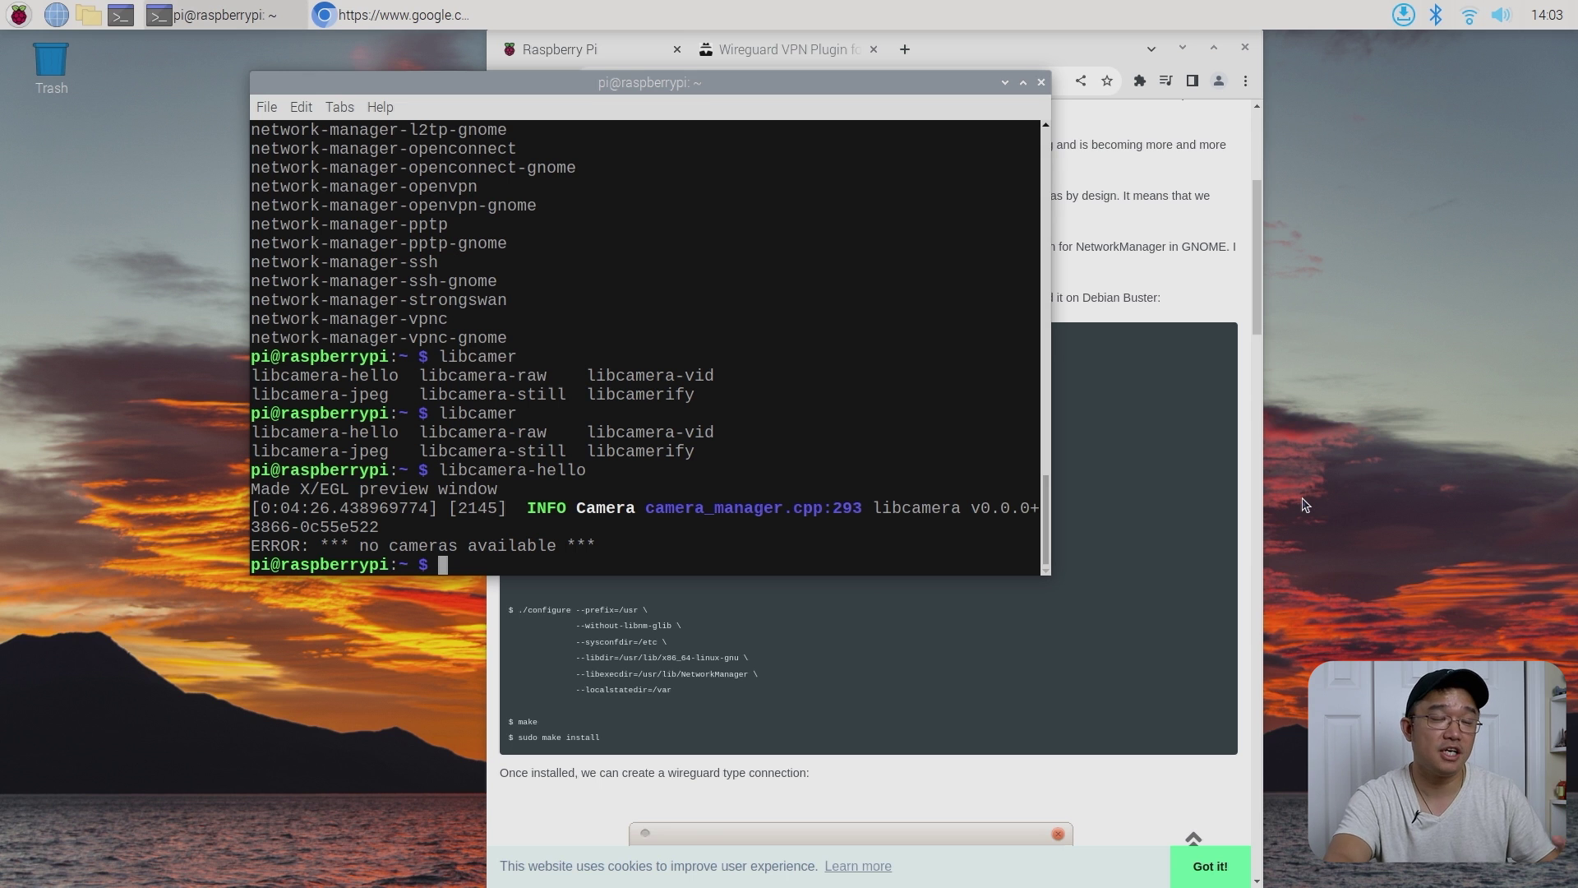